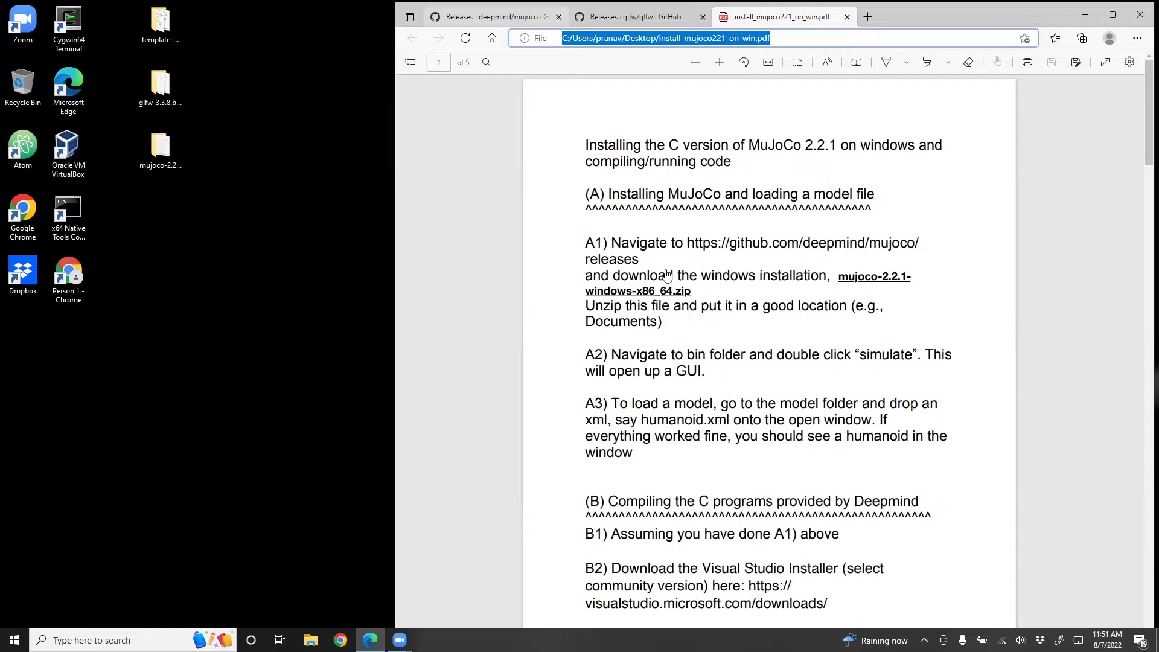
Step: Go to the deepmind/mujoco releases page and scroll to the 2.2.1 assets with mujoco-2.2.1-windows-x86_64.zip
{"action": "key", "text": "ctrl+1"}
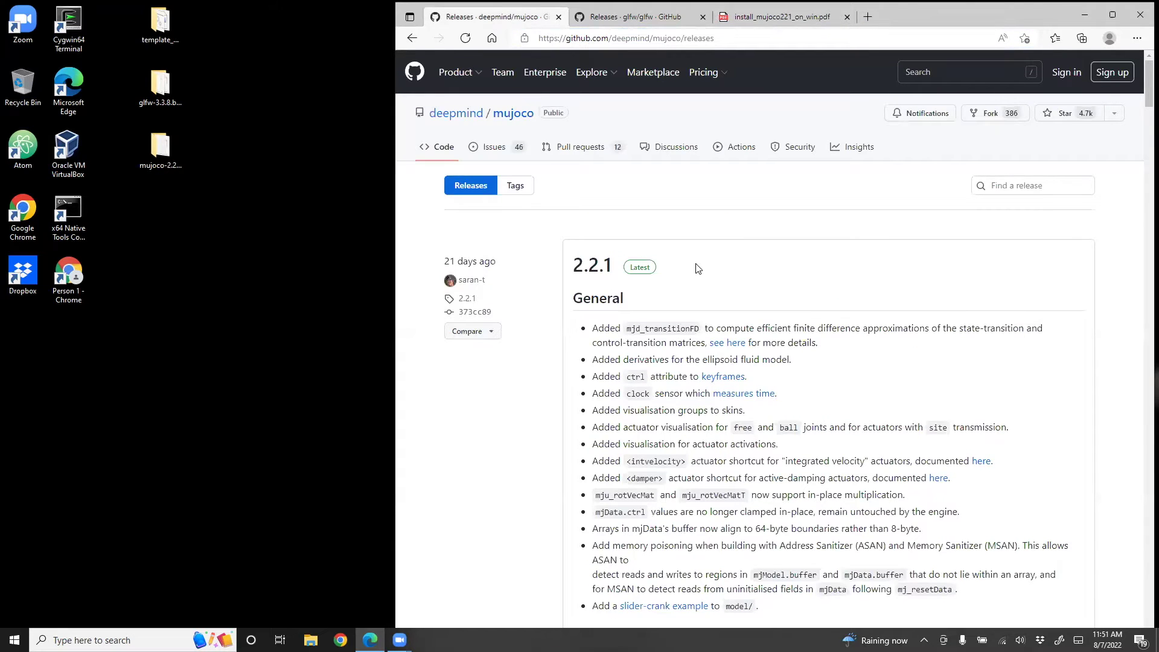
{"action": "scroll", "coordinate": [699, 267], "scroll_direction": "down", "scroll_amount": 3}
{"action": "scroll", "coordinate": [699, 268], "scroll_direction": "down", "scroll_amount": 7}
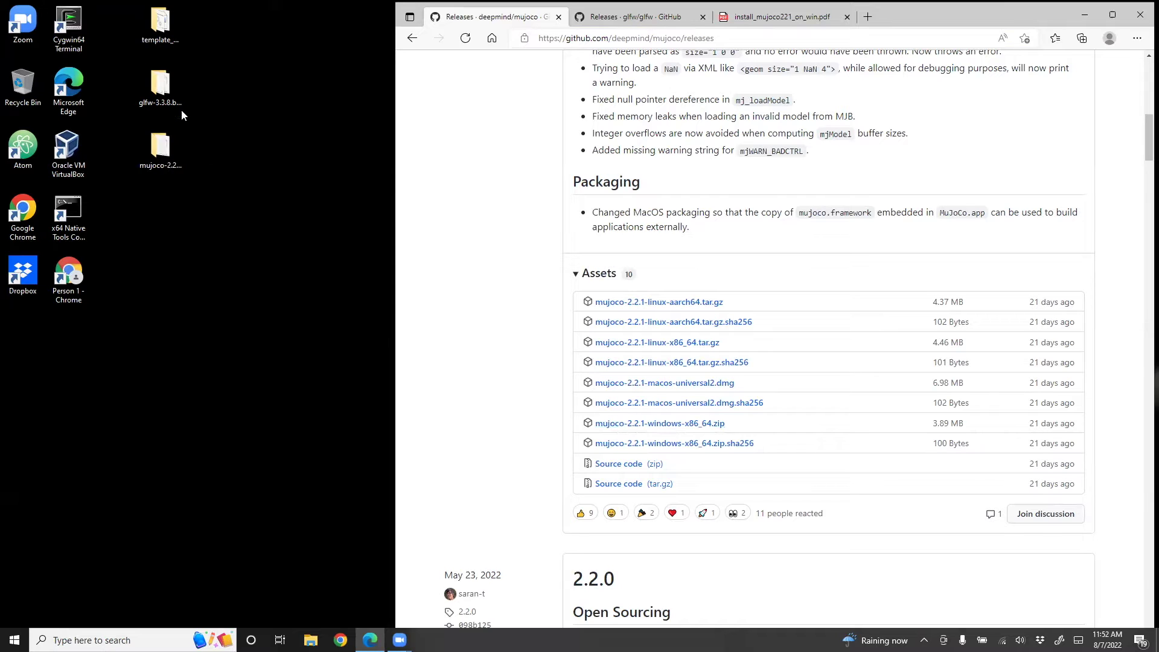
Step: Open the extracted mujoco-2.2.1 folder, go into bin, and launch simulate
{"action": "double_click", "coordinate": [169, 148]}
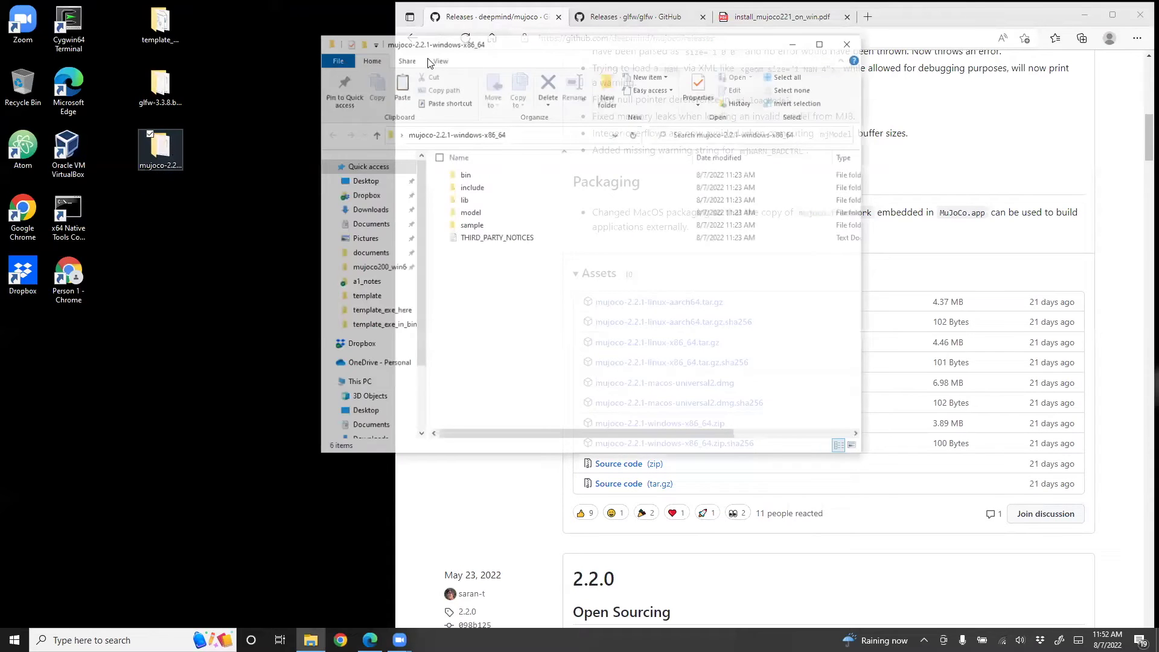
{"action": "left_click_drag", "start_coordinate": [525, 53], "coordinate": [439, 53]}
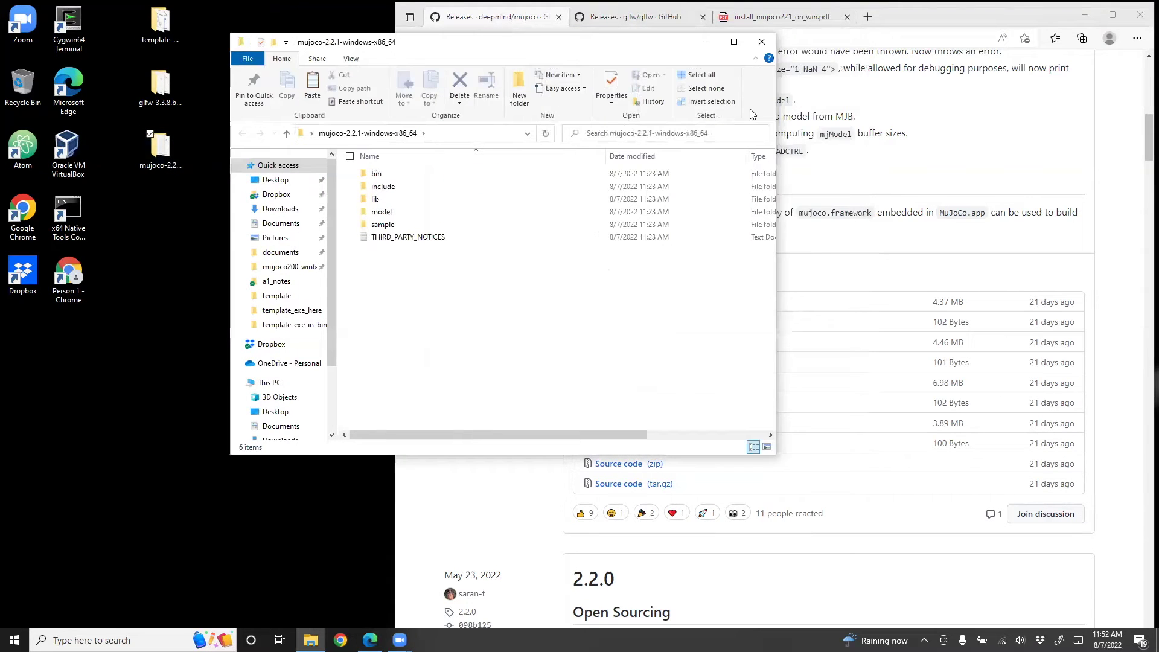
{"action": "left_click", "coordinate": [792, 20]}
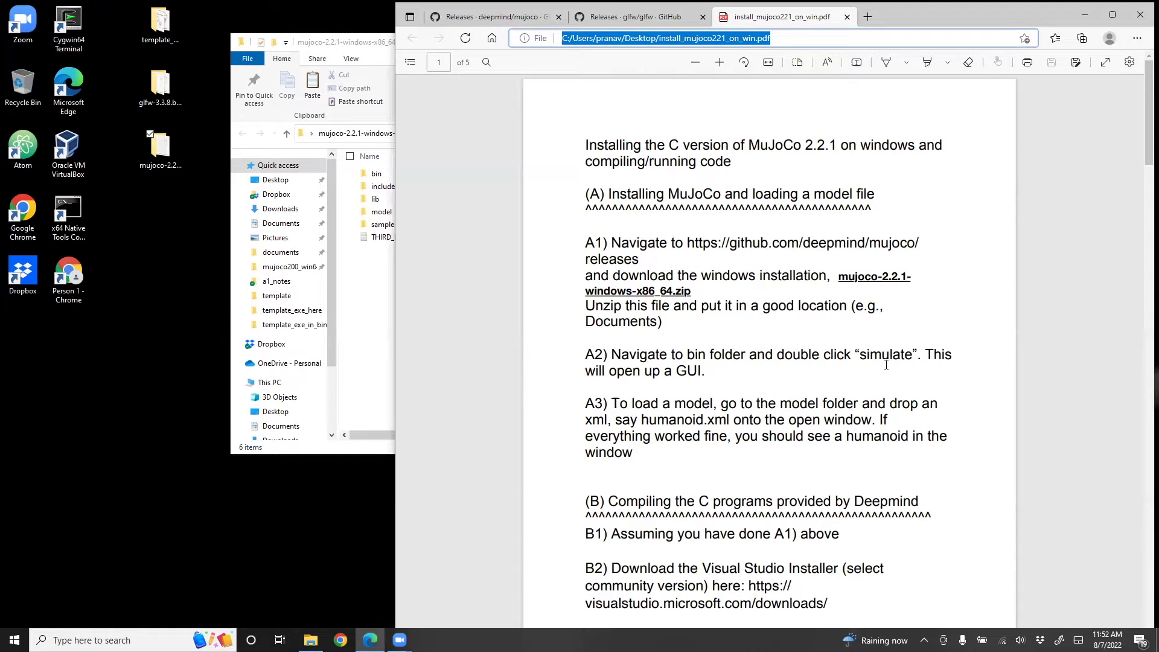
{"action": "left_click", "coordinate": [375, 182]}
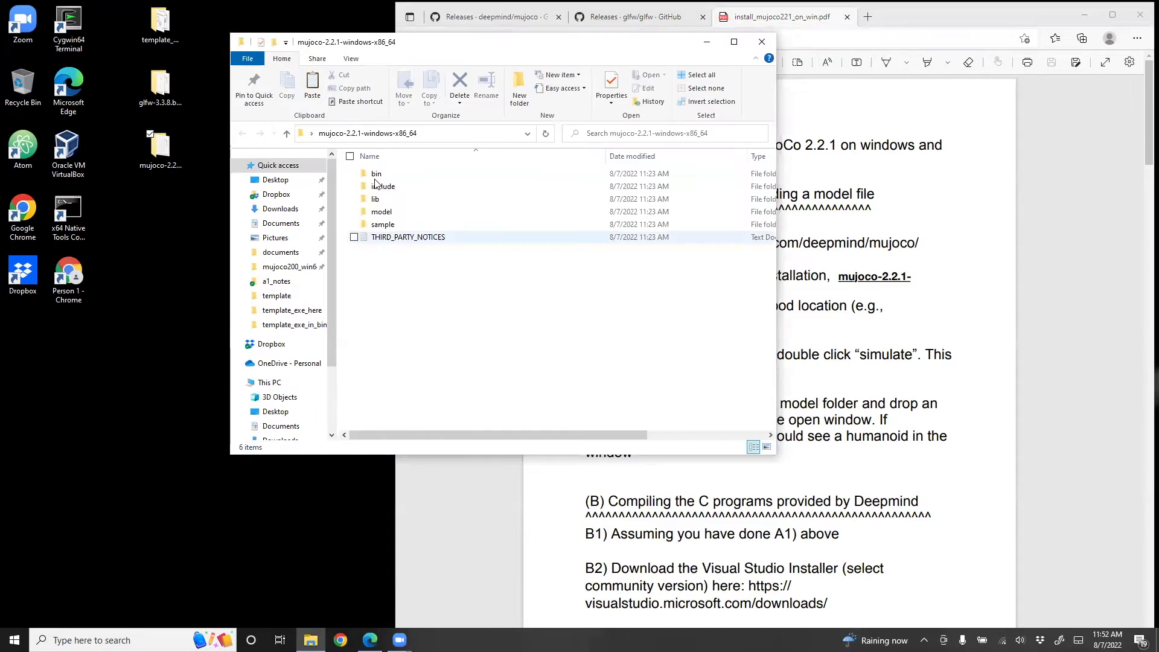
{"action": "double_click", "coordinate": [376, 175]}
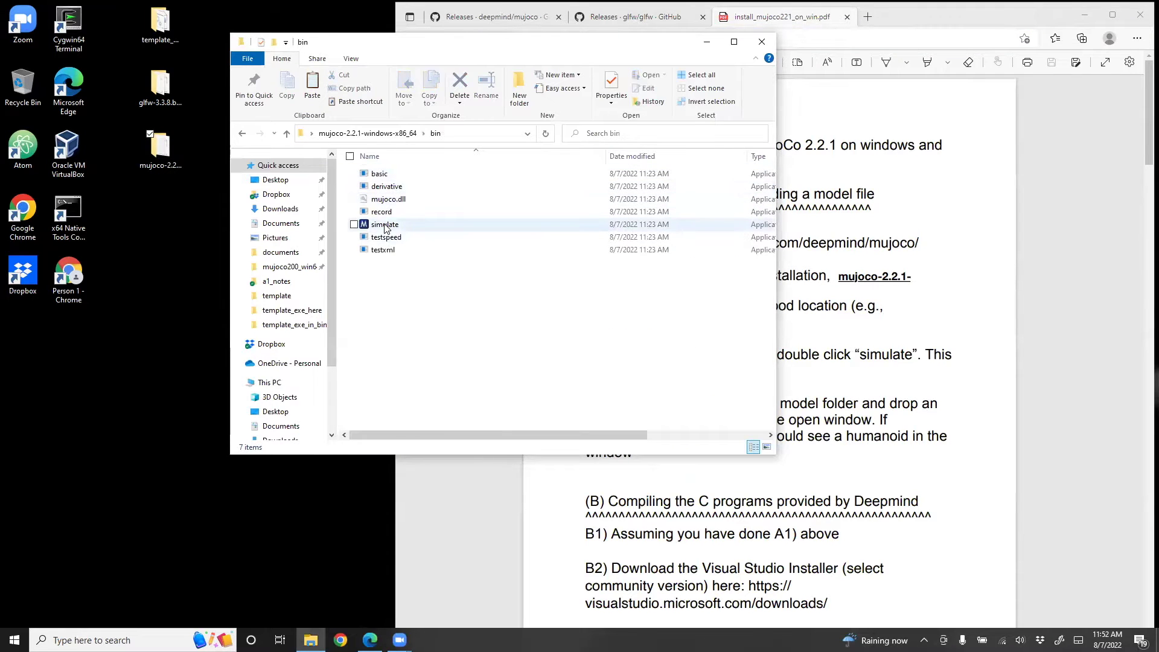
{"action": "double_click", "coordinate": [385, 226]}
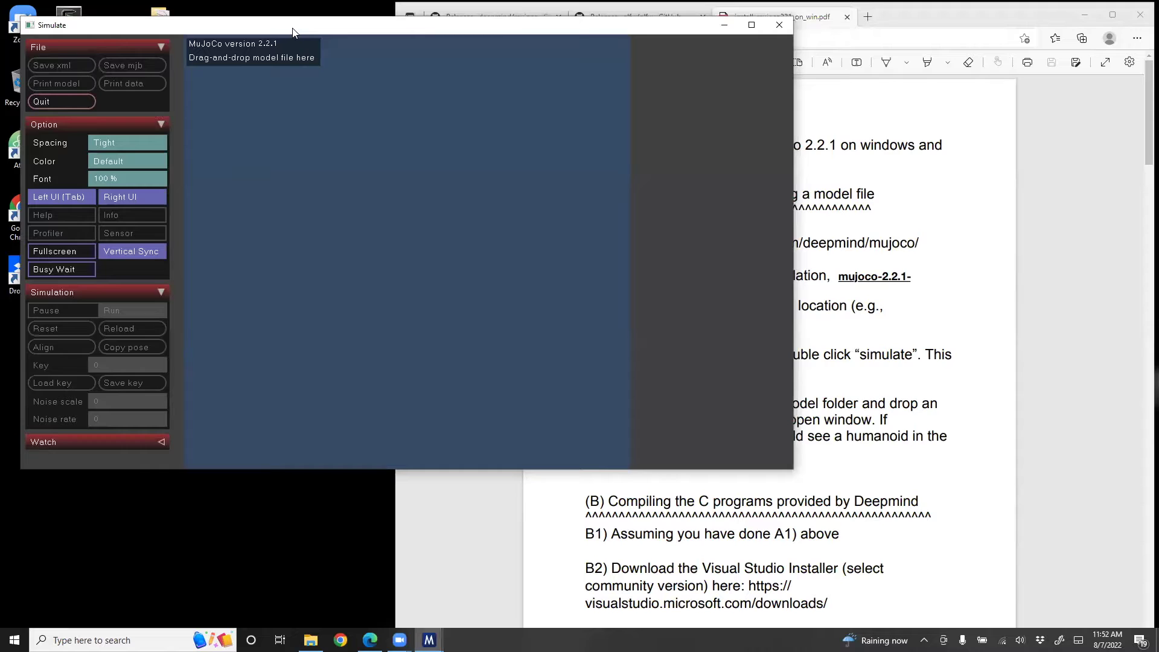
Step: Arrange the simulator and console windows, and browse Explorer to model > humanoid
{"action": "left_click_drag", "start_coordinate": [293, 31], "coordinate": [646, 35]}
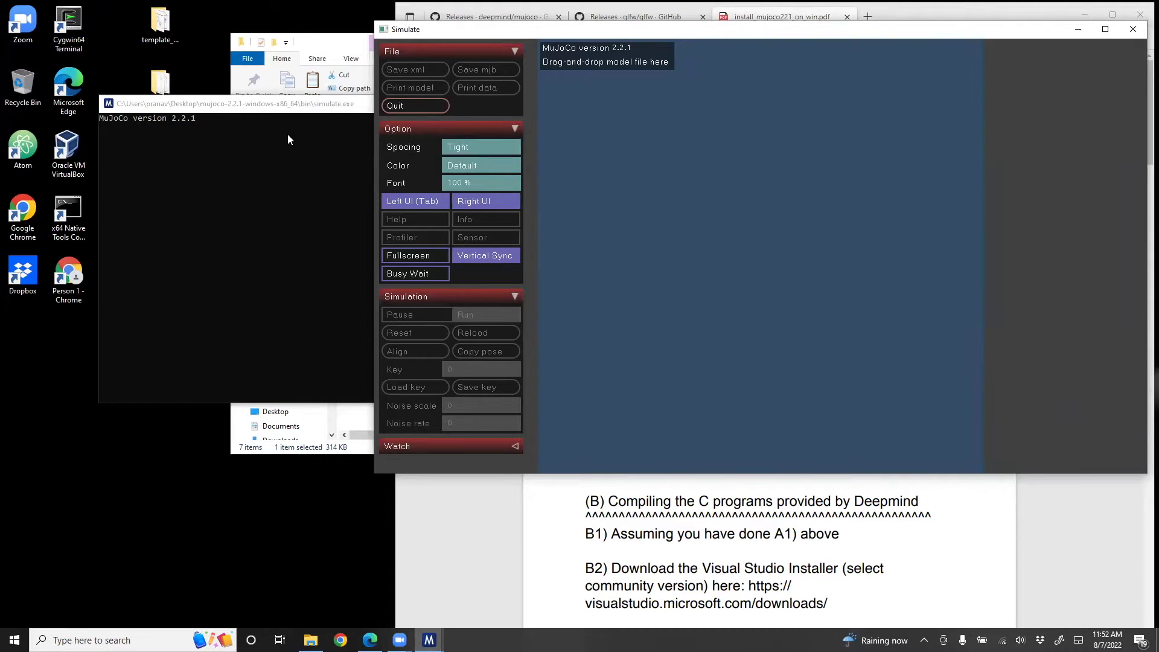
{"action": "left_click_drag", "start_coordinate": [287, 103], "coordinate": [227, 314]}
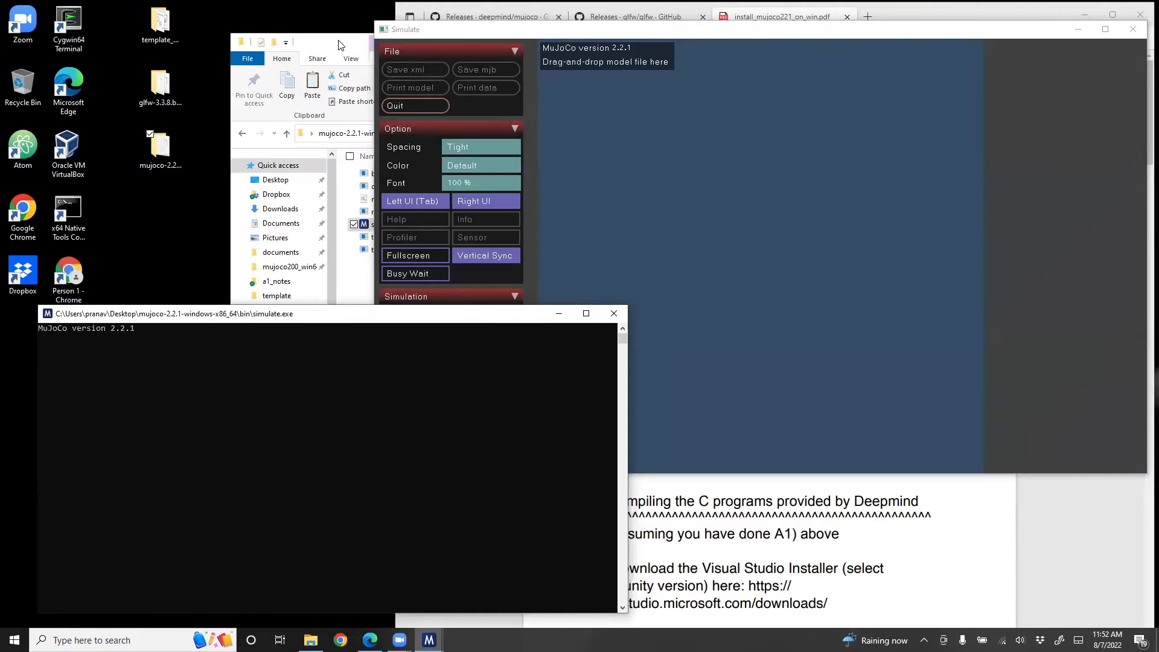
{"action": "left_click", "coordinate": [813, 494]}
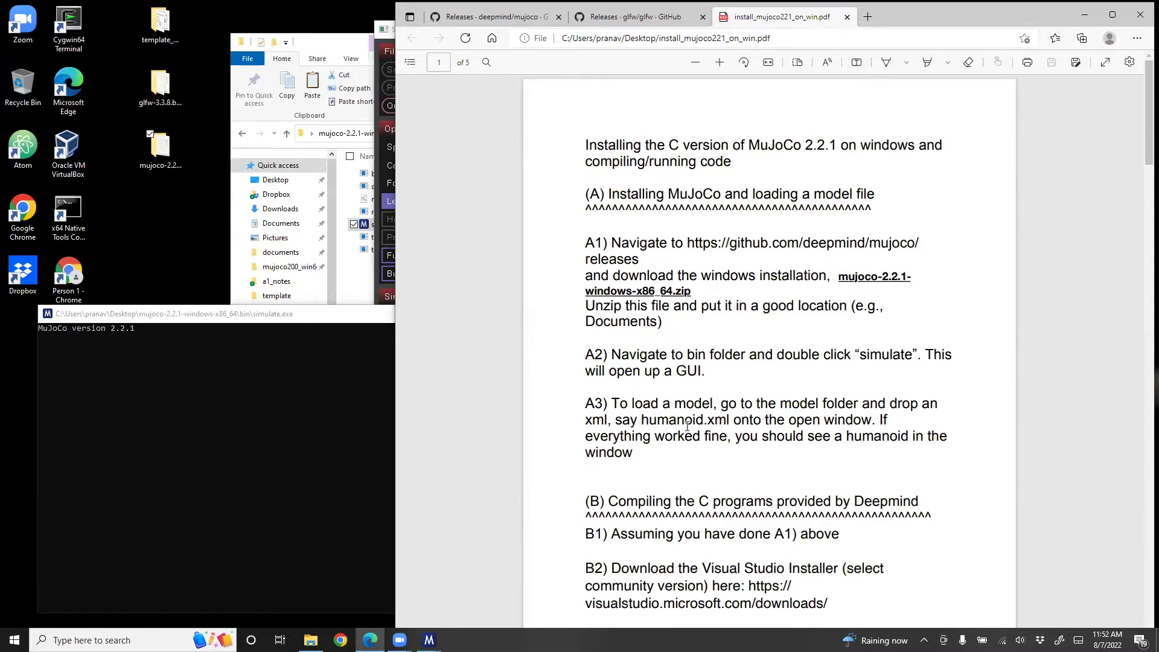
{"action": "left_click_drag", "start_coordinate": [292, 47], "coordinate": [286, 47]}
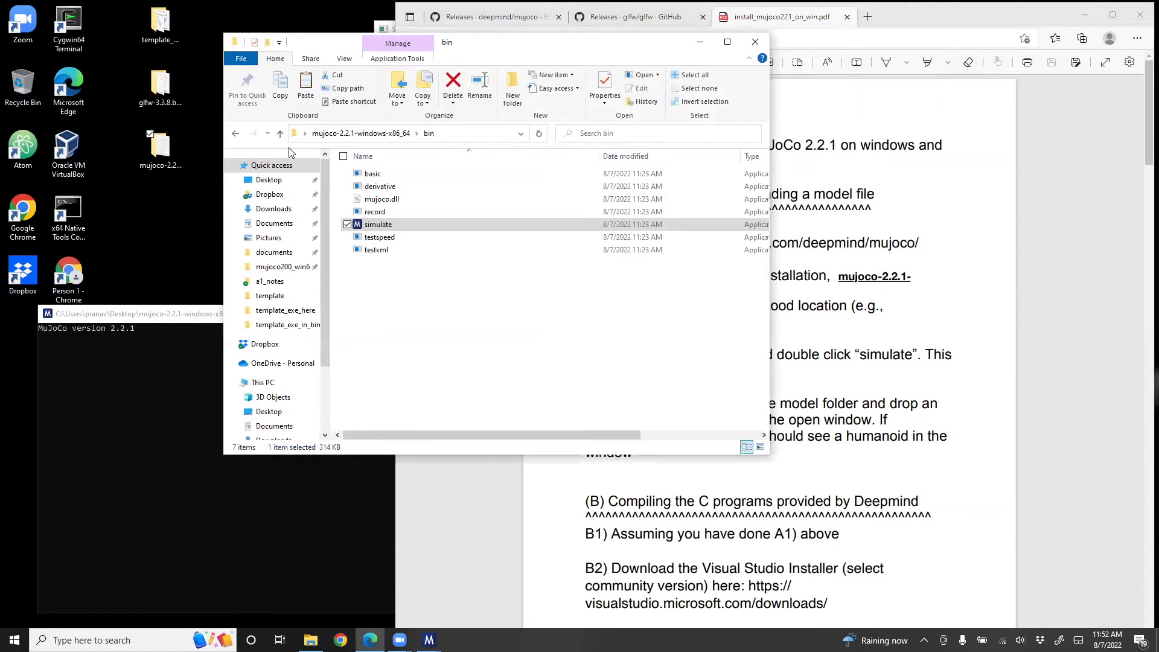
{"action": "left_click", "coordinate": [269, 145]}
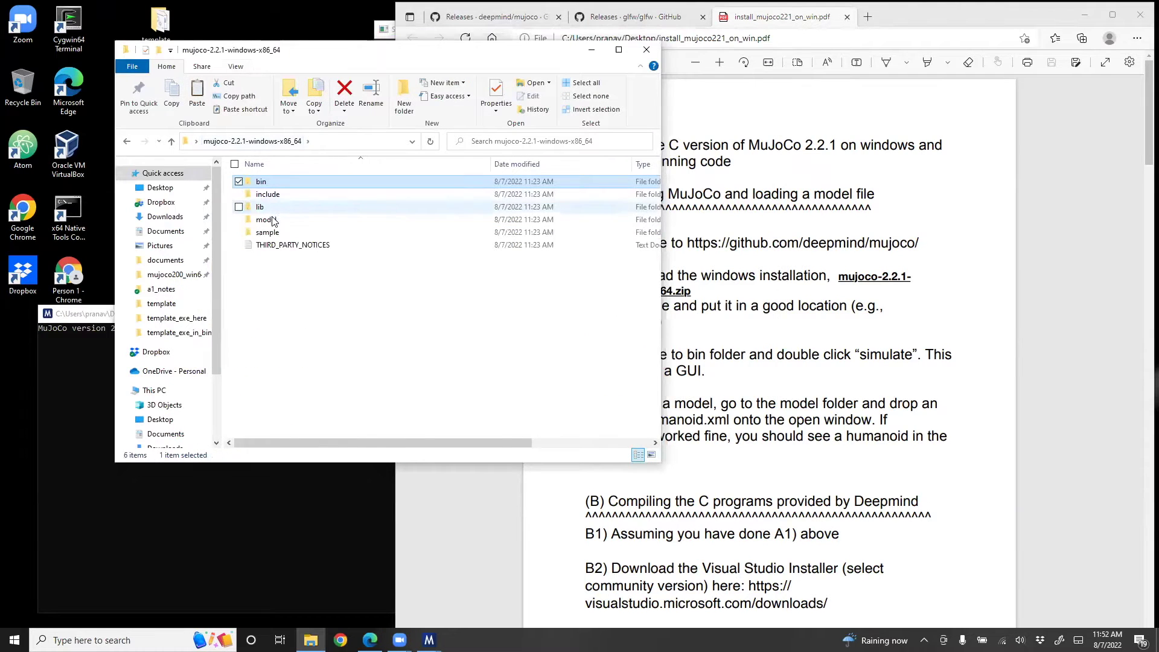
{"action": "double_click", "coordinate": [274, 220]}
{"action": "double_click", "coordinate": [273, 220]}
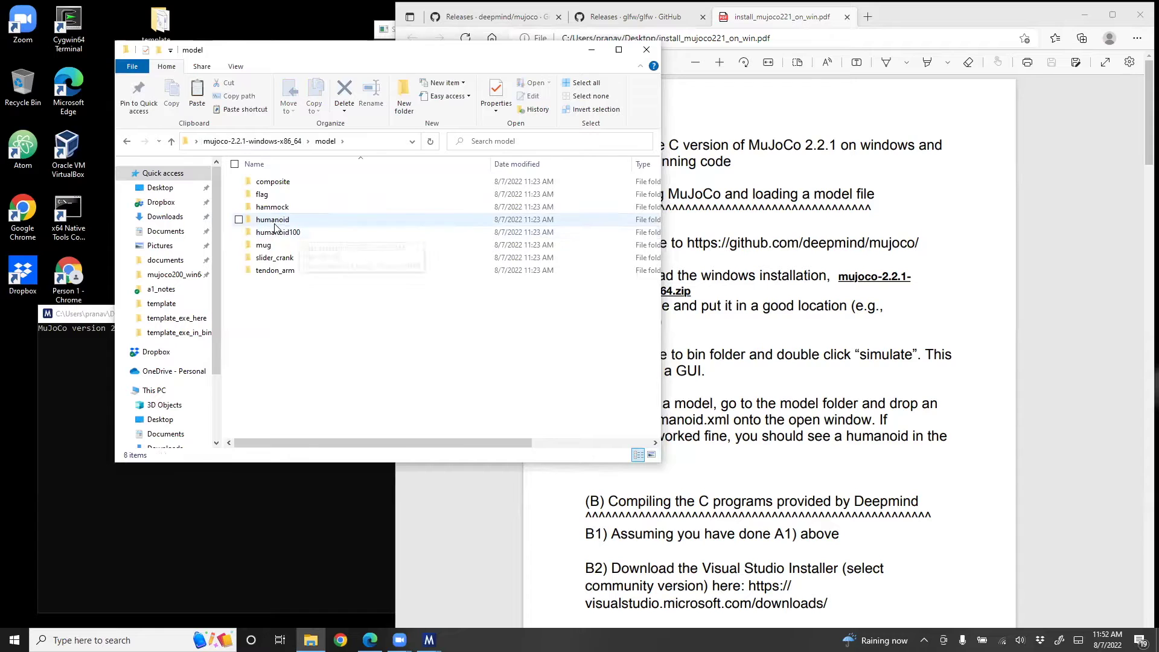
Step: Drag humanoid.xml into Simulate, watch the humanoid collapse, then close the simulator
{"action": "left_click_drag", "start_coordinate": [928, 16], "coordinate": [940, 224]}
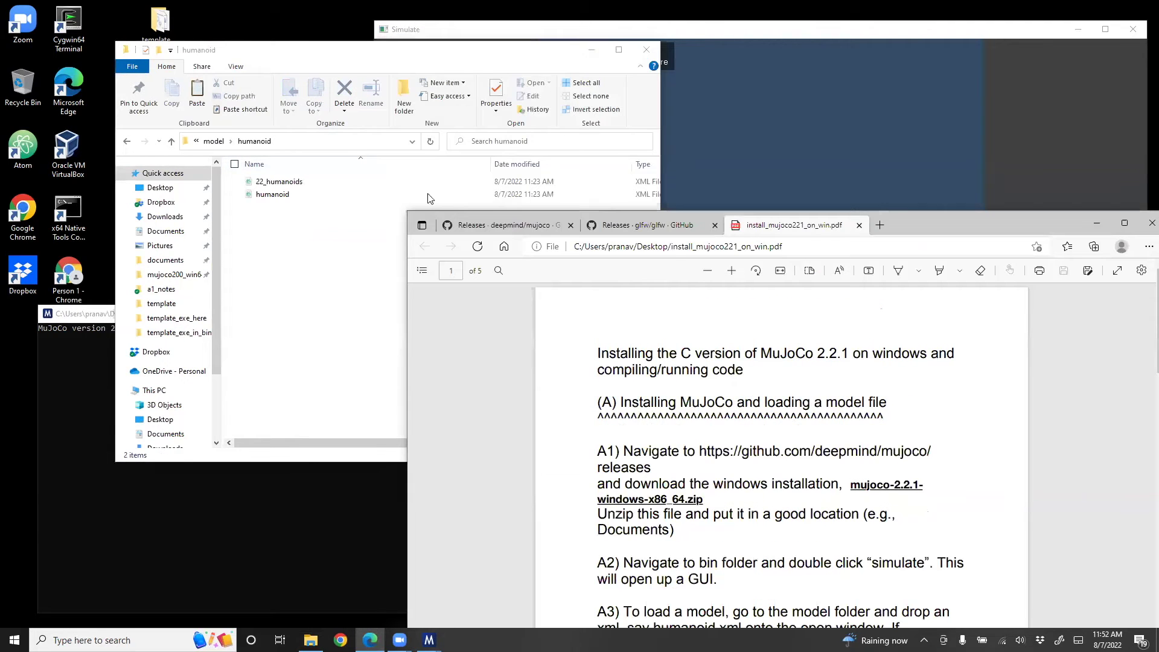
{"action": "left_click", "coordinate": [273, 196]}
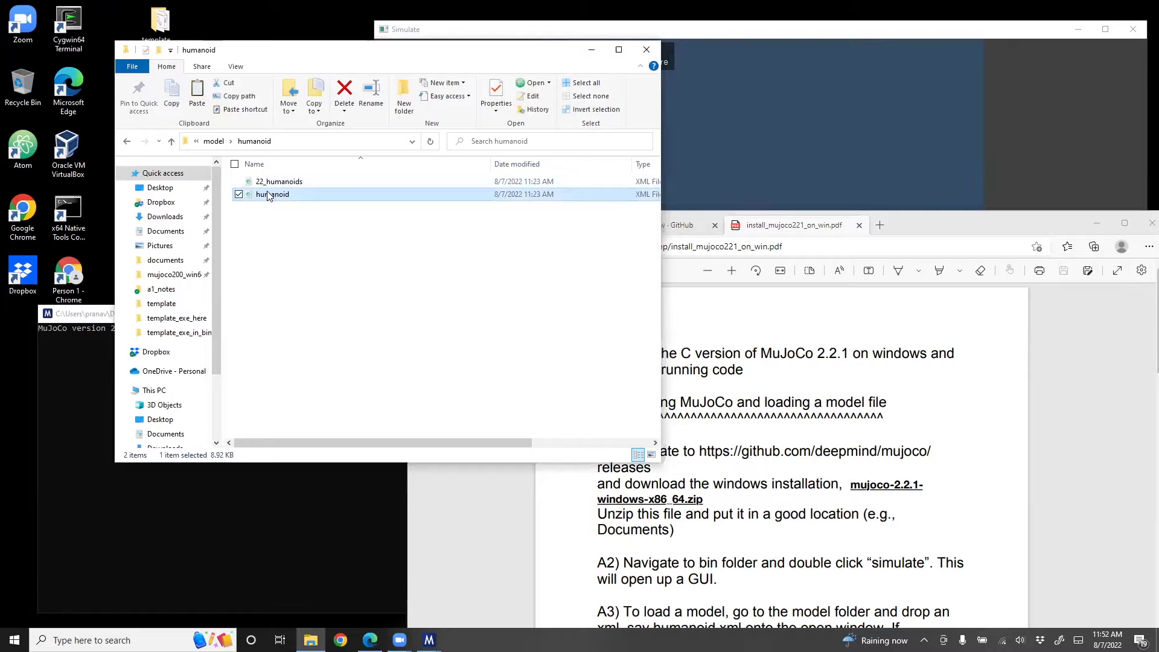
{"action": "left_click_drag", "start_coordinate": [268, 195], "coordinate": [778, 148]}
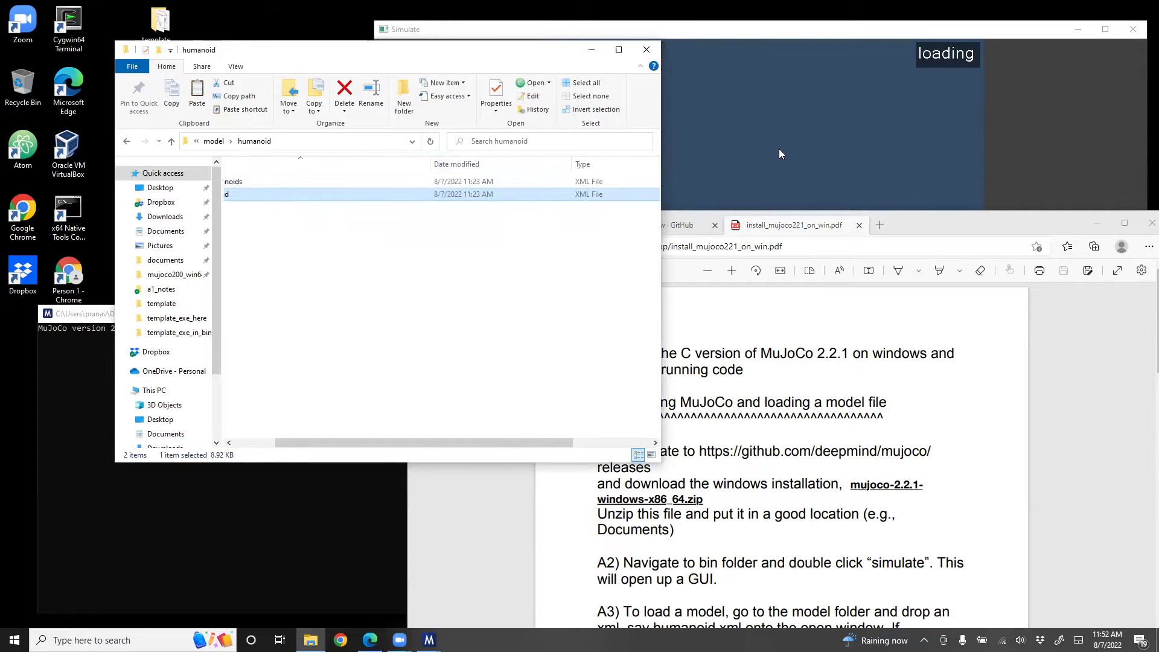
{"action": "left_click", "coordinate": [779, 148]}
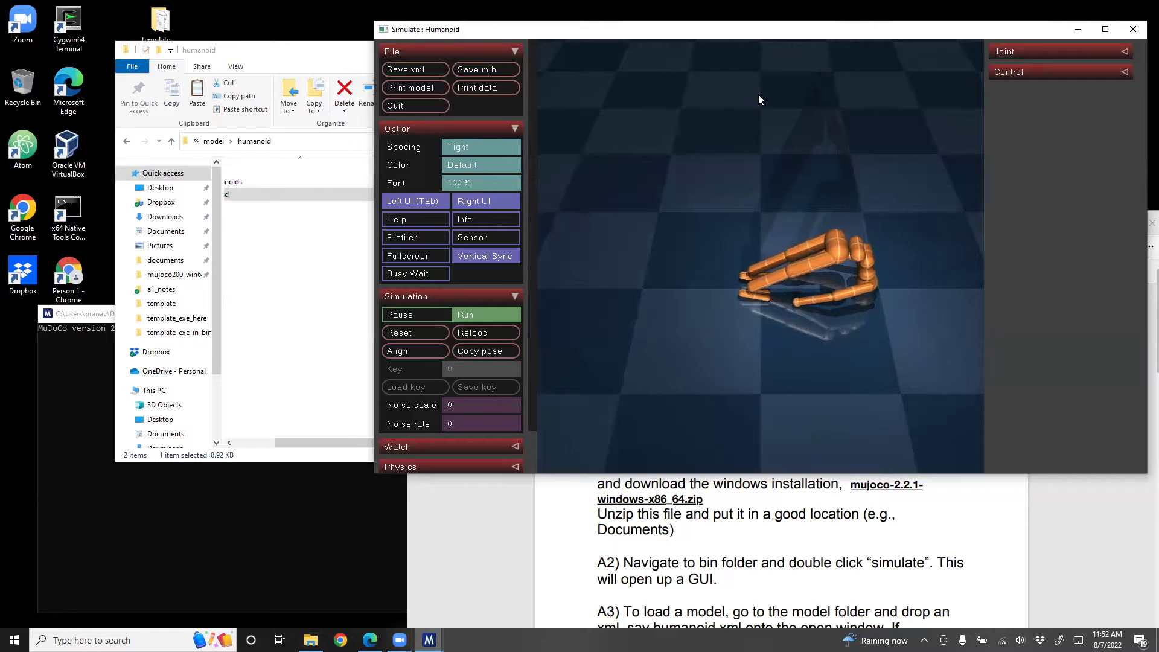
{"action": "left_click", "coordinate": [1132, 36]}
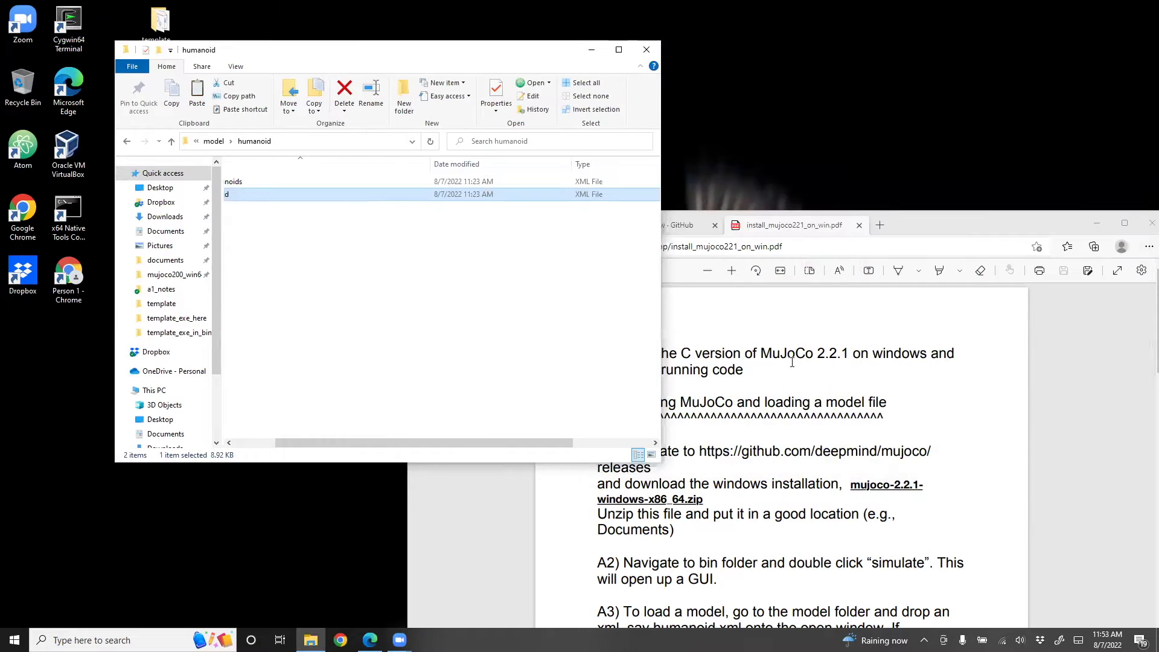
Step: Go from the humanoid folder back up to mujoco-2.2.1-windows-x86_64 and open its sample folder
{"action": "left_click_drag", "start_coordinate": [907, 223], "coordinate": [902, 67]}
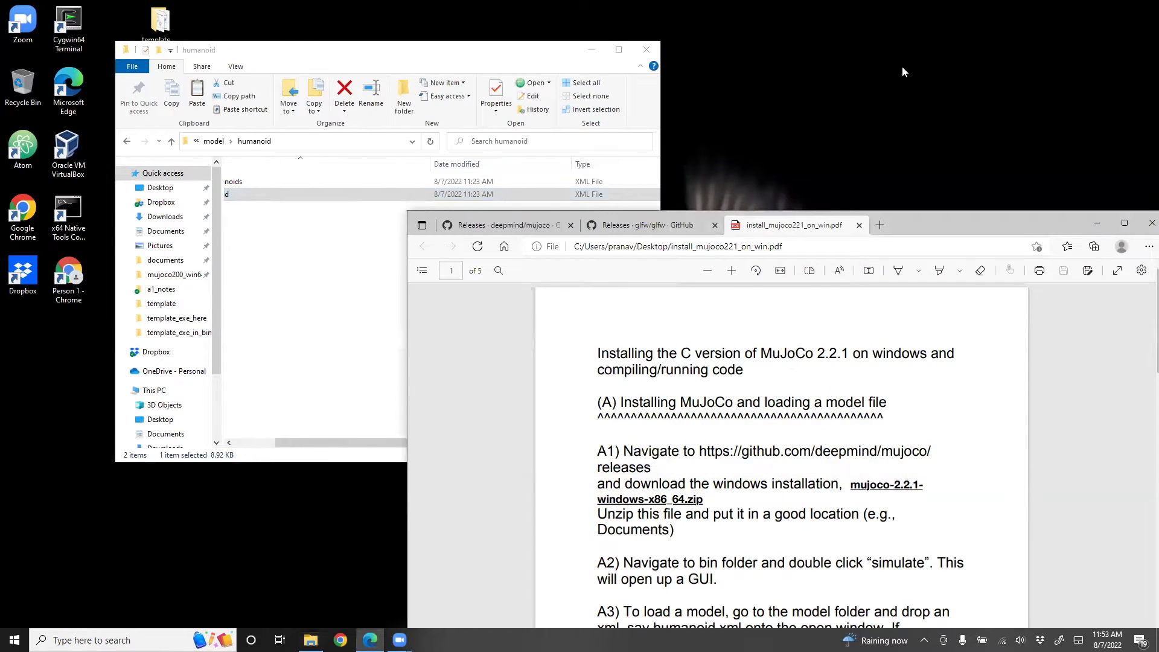
{"action": "key", "text": "super+Up"}
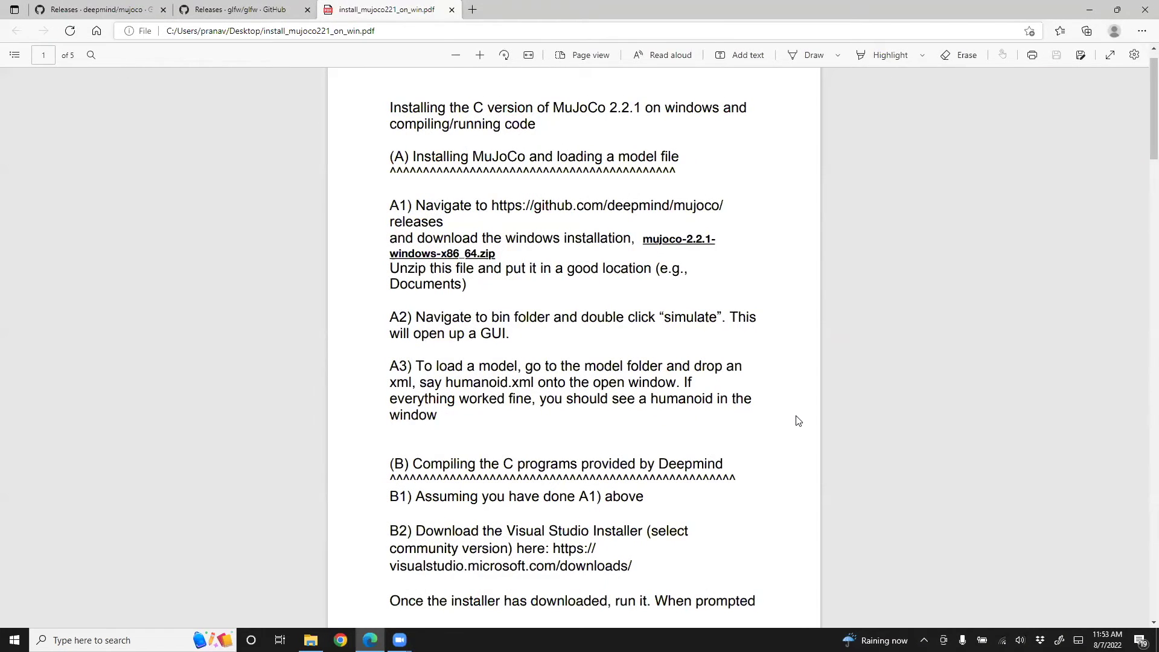
{"action": "key", "text": "super+Down"}
{"action": "scroll", "coordinate": [798, 421], "scroll_direction": "down", "scroll_amount": 3}
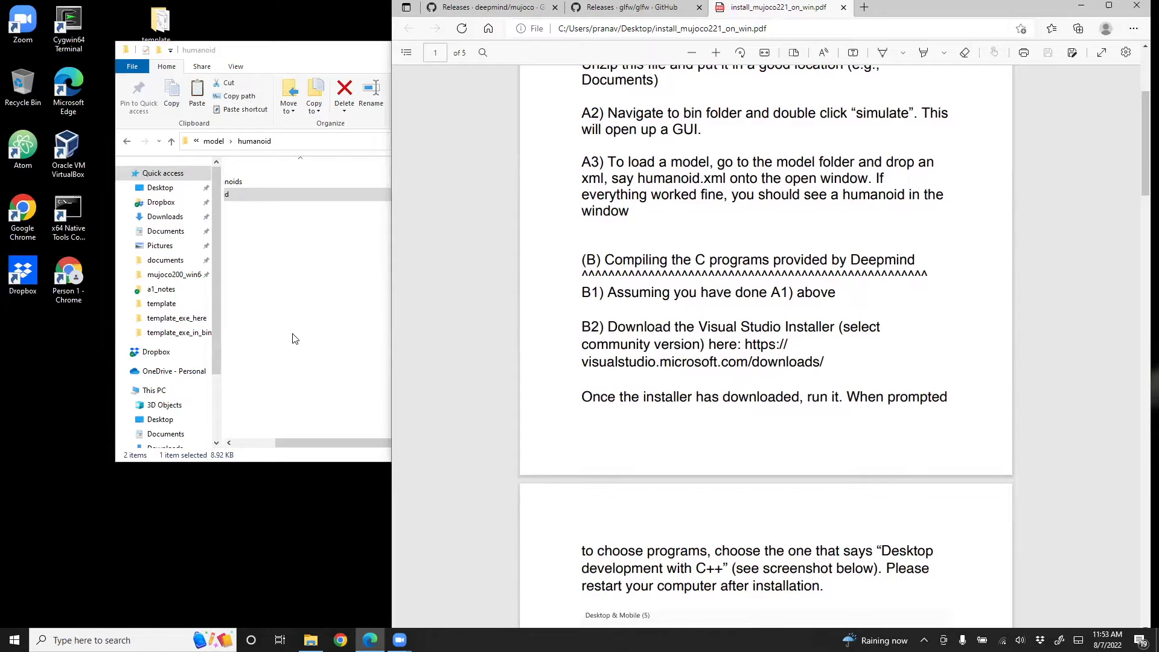
{"action": "left_click", "coordinate": [213, 141]}
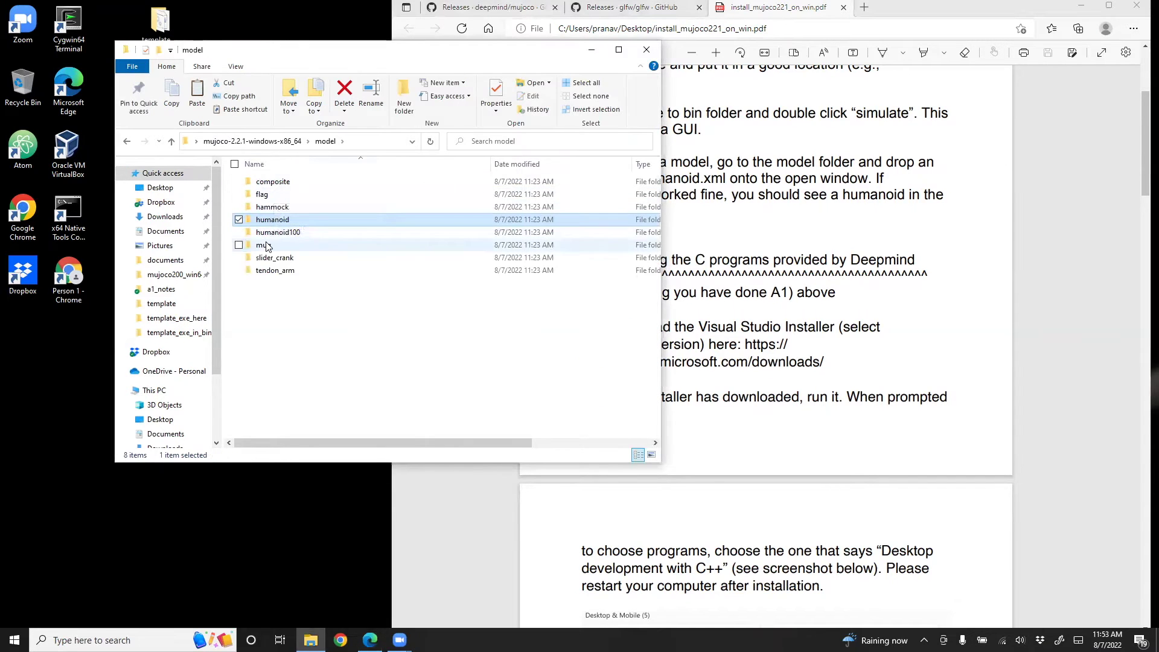
{"action": "left_click", "coordinate": [257, 143]}
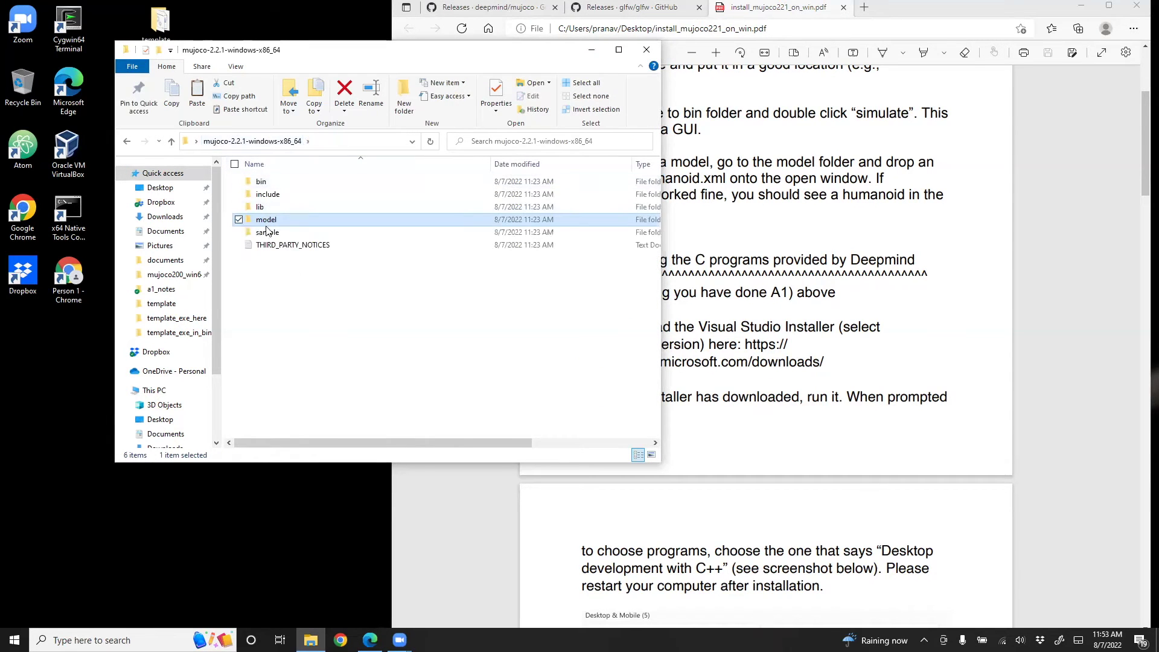
{"action": "double_click", "coordinate": [271, 232]}
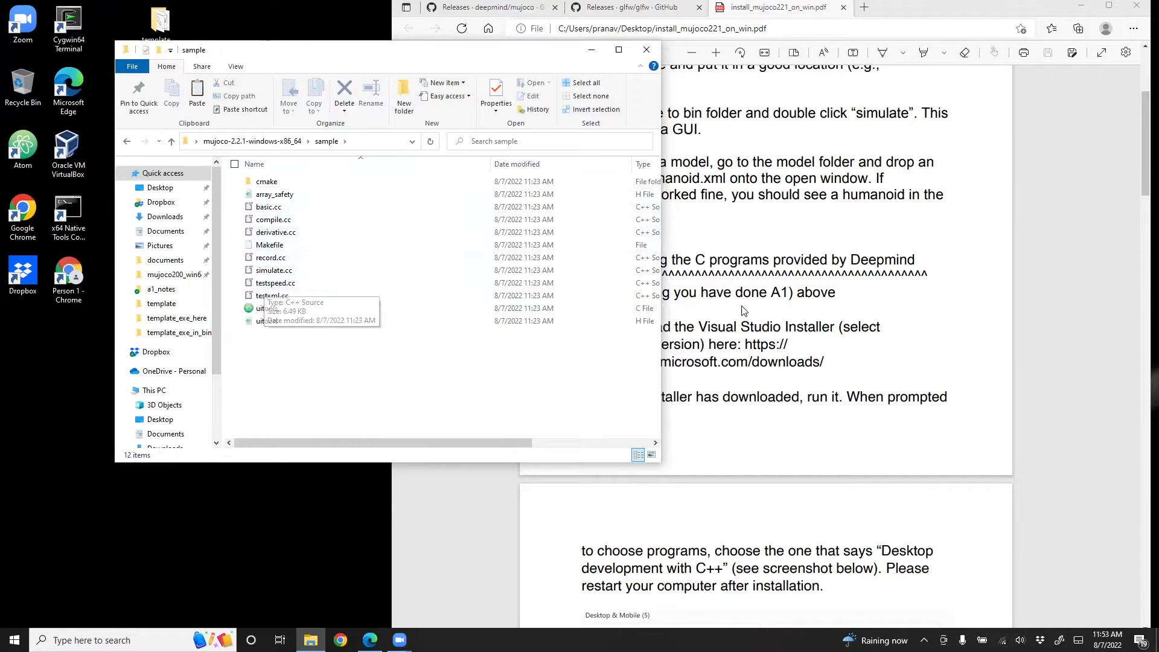
{"action": "left_click", "coordinate": [816, 358]}
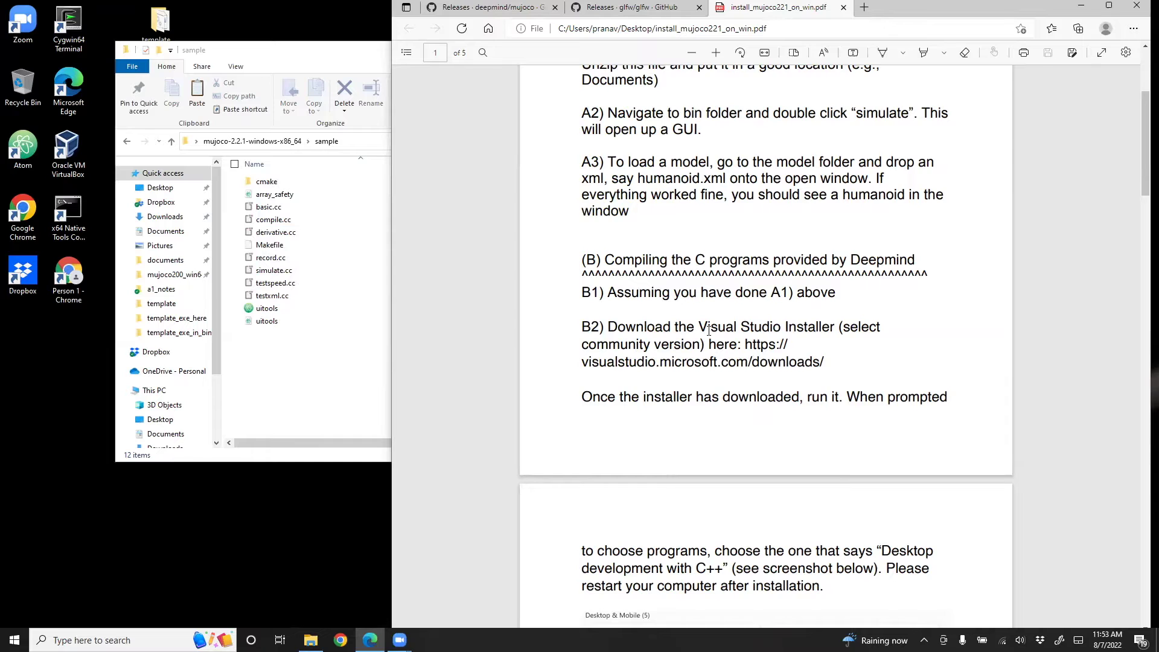
Step: Scroll through the install guide past the Visual Studio downloads link
{"action": "scroll", "coordinate": [709, 336], "scroll_direction": "up", "scroll_amount": 2}
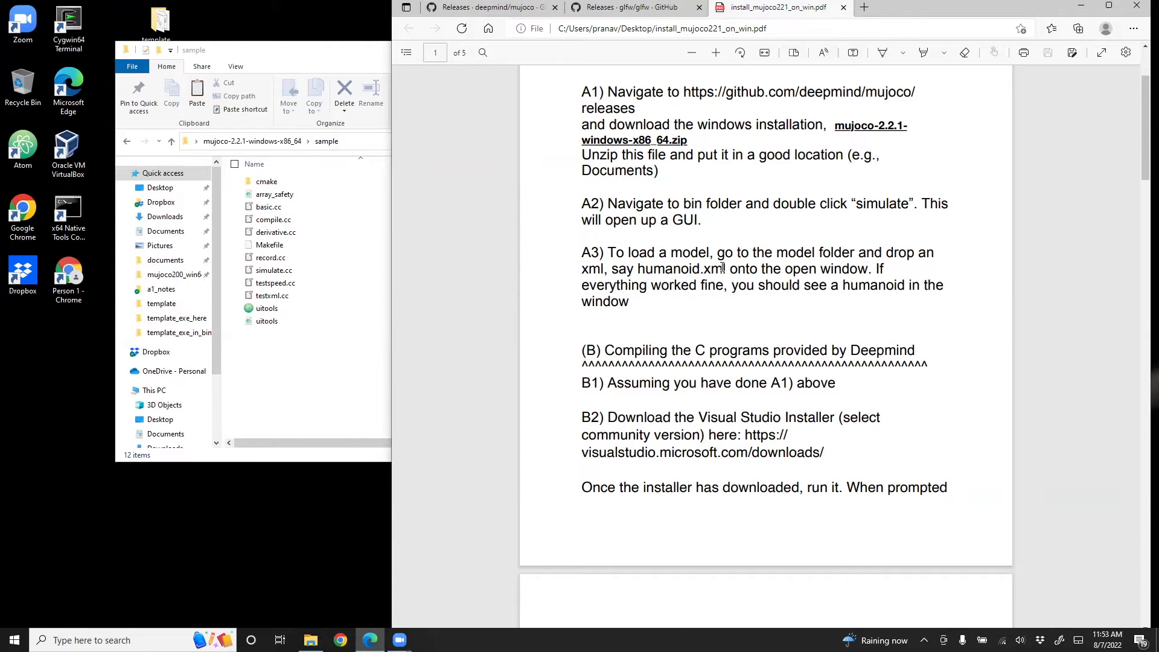
{"action": "scroll", "coordinate": [734, 338], "scroll_direction": "down", "scroll_amount": 1}
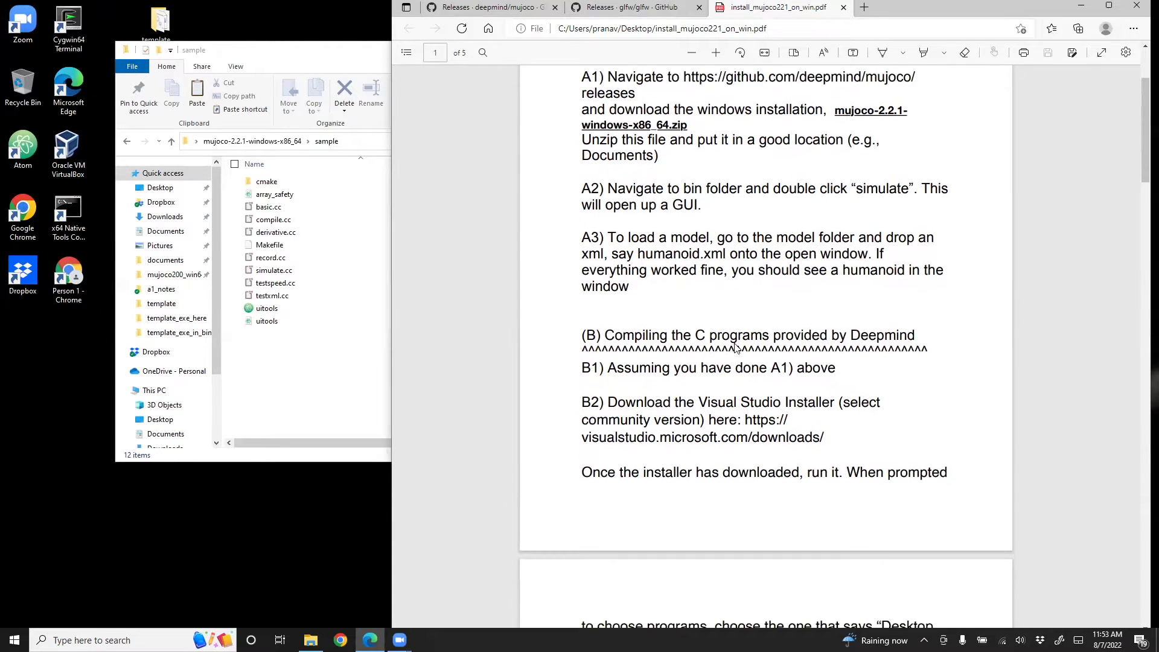
{"action": "scroll", "coordinate": [739, 366], "scroll_direction": "down", "scroll_amount": 1}
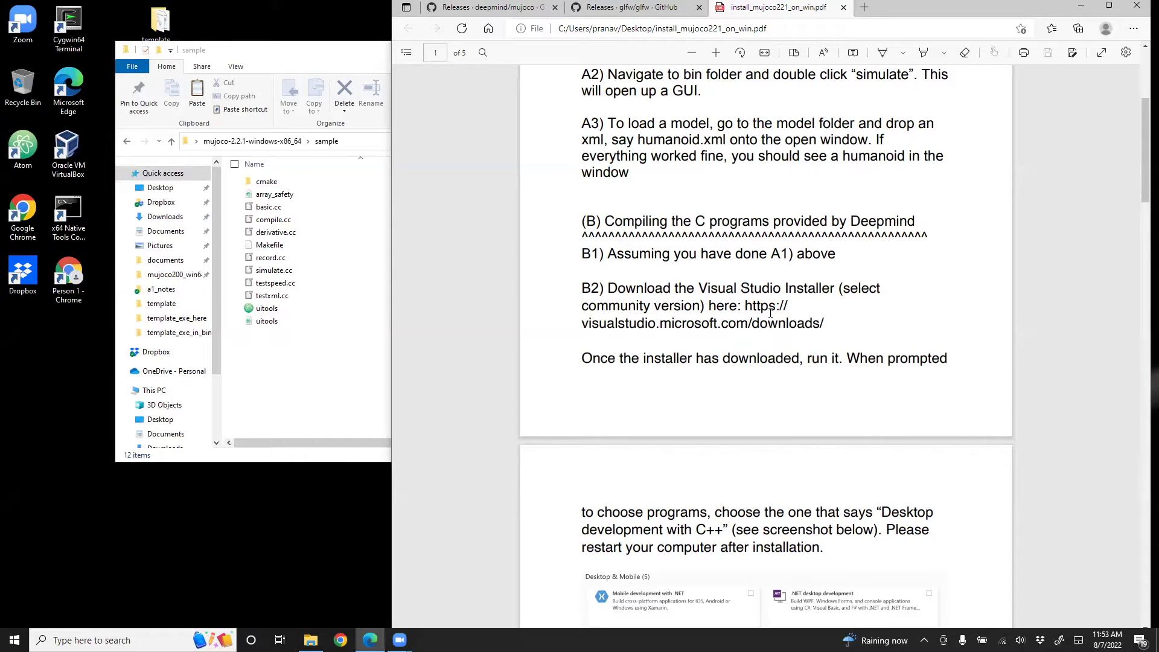
{"action": "left_click_drag", "start_coordinate": [742, 305], "coordinate": [825, 324]}
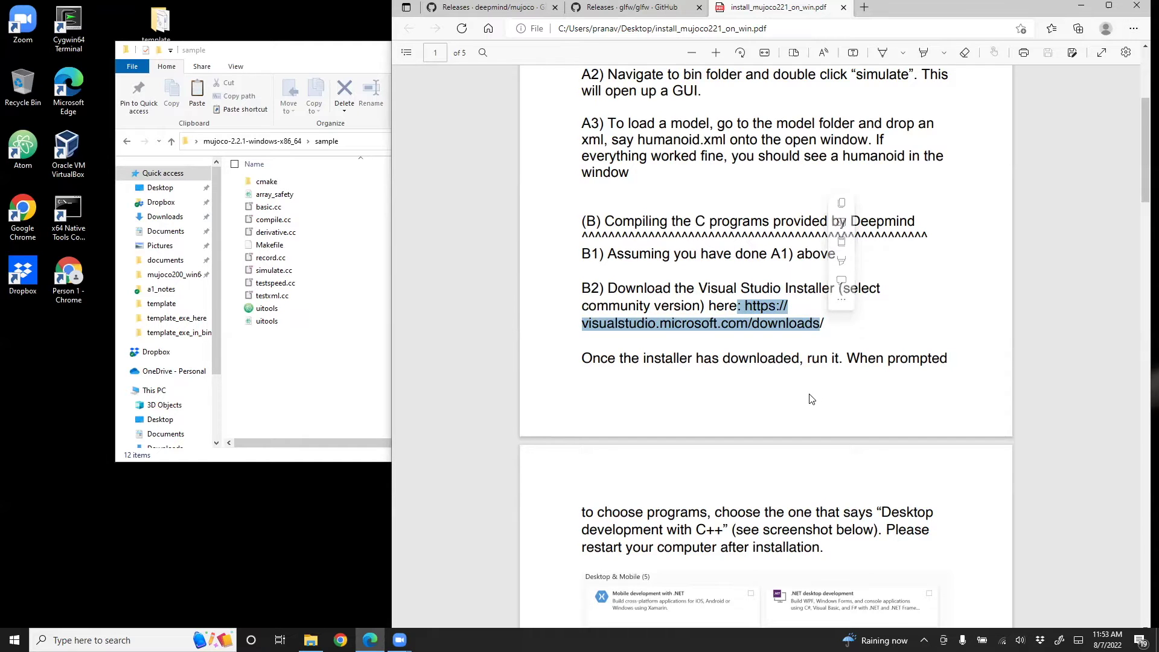
{"action": "scroll", "coordinate": [801, 381], "scroll_direction": "down", "scroll_amount": 1}
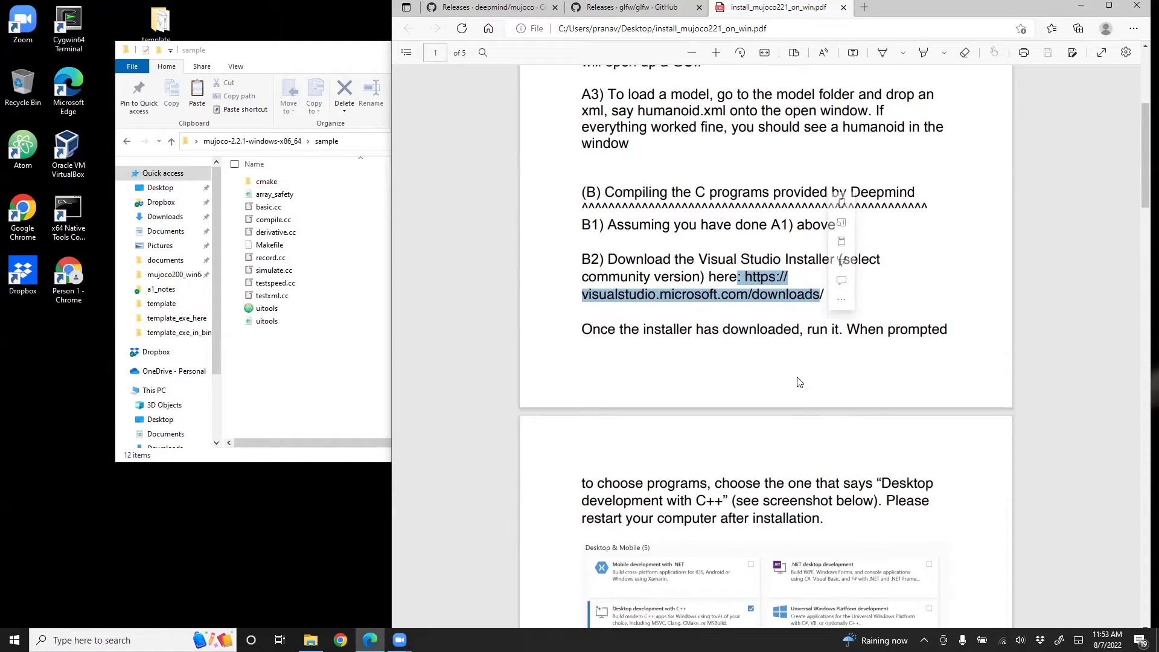
{"action": "scroll", "coordinate": [764, 323], "scroll_direction": "down", "scroll_amount": 1}
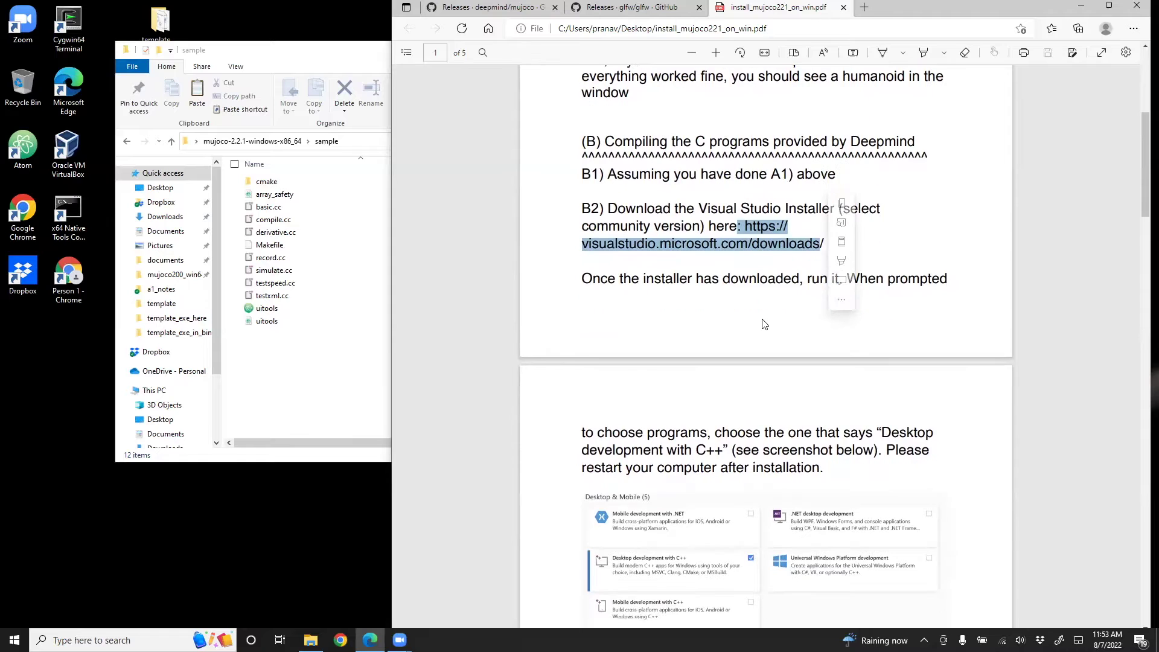
{"action": "left_click", "coordinate": [764, 324]}
{"action": "scroll", "coordinate": [780, 347], "scroll_direction": "down", "scroll_amount": 3}
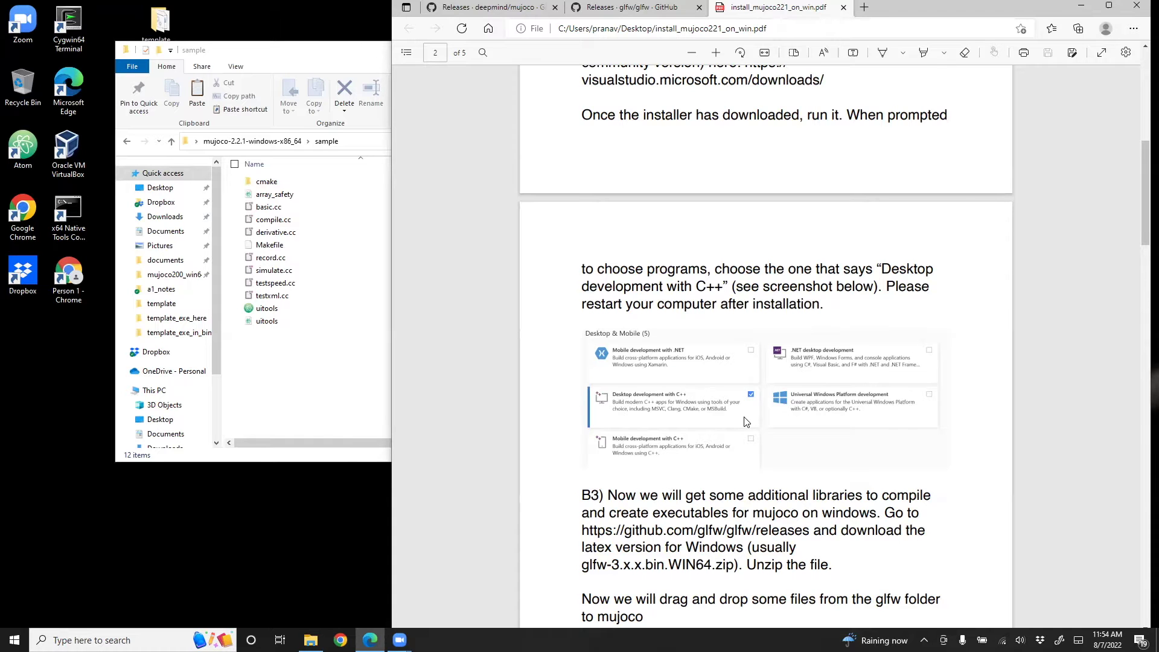
Step: Bring the guide to section B3 on downloading glfw and copying its files into mujoco
{"action": "key", "text": "super+Tab"}
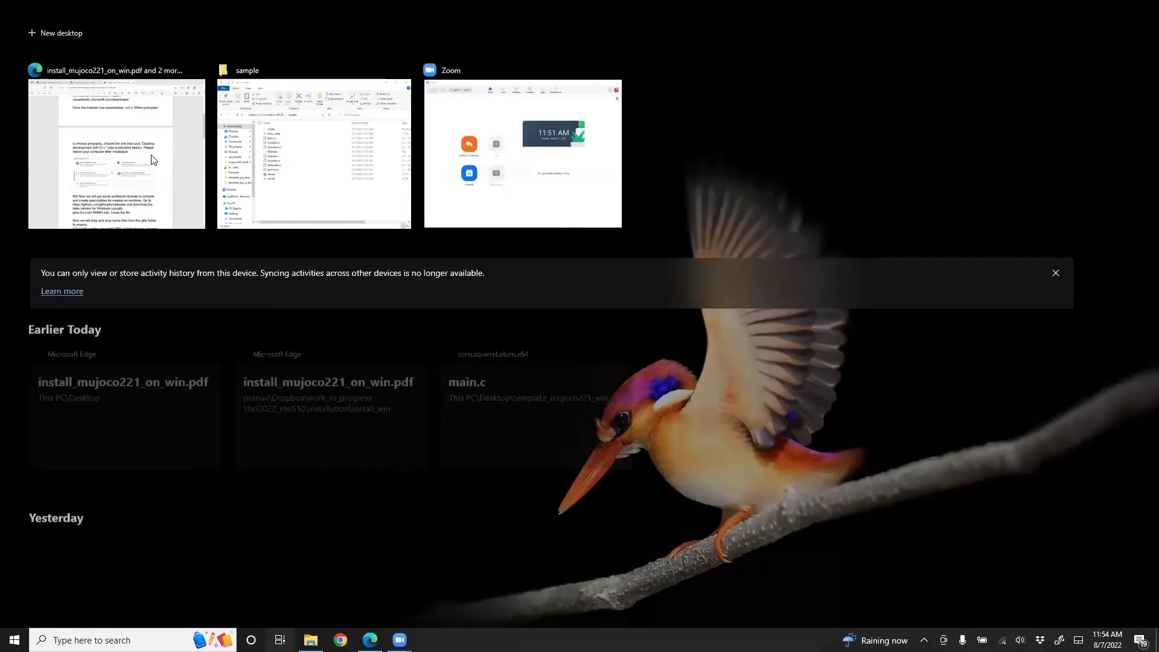
{"action": "left_click", "coordinate": [161, 168]}
{"action": "scroll", "coordinate": [566, 497], "scroll_direction": "down", "scroll_amount": 3}
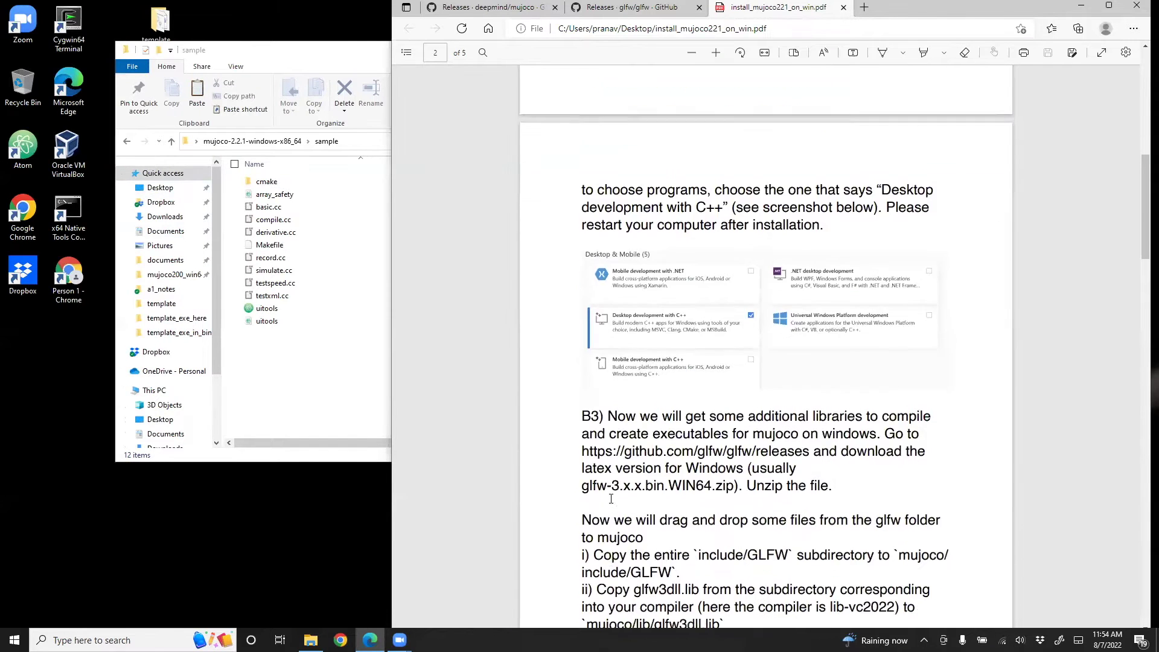
{"action": "scroll", "coordinate": [611, 499], "scroll_direction": "down", "scroll_amount": 2}
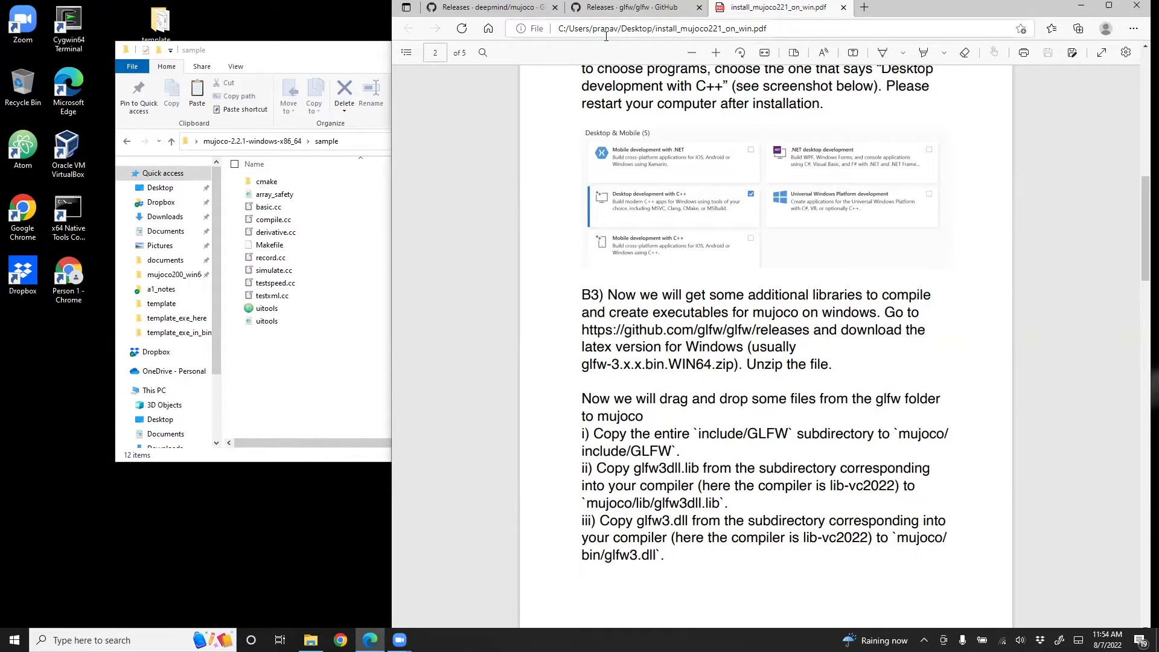
{"action": "left_click", "coordinate": [607, 9]}
Step: Scroll through the glfw 3.3.8 assets, then move the sample folder window lower on screen
{"action": "scroll", "coordinate": [601, 230], "scroll_direction": "down", "scroll_amount": 1}
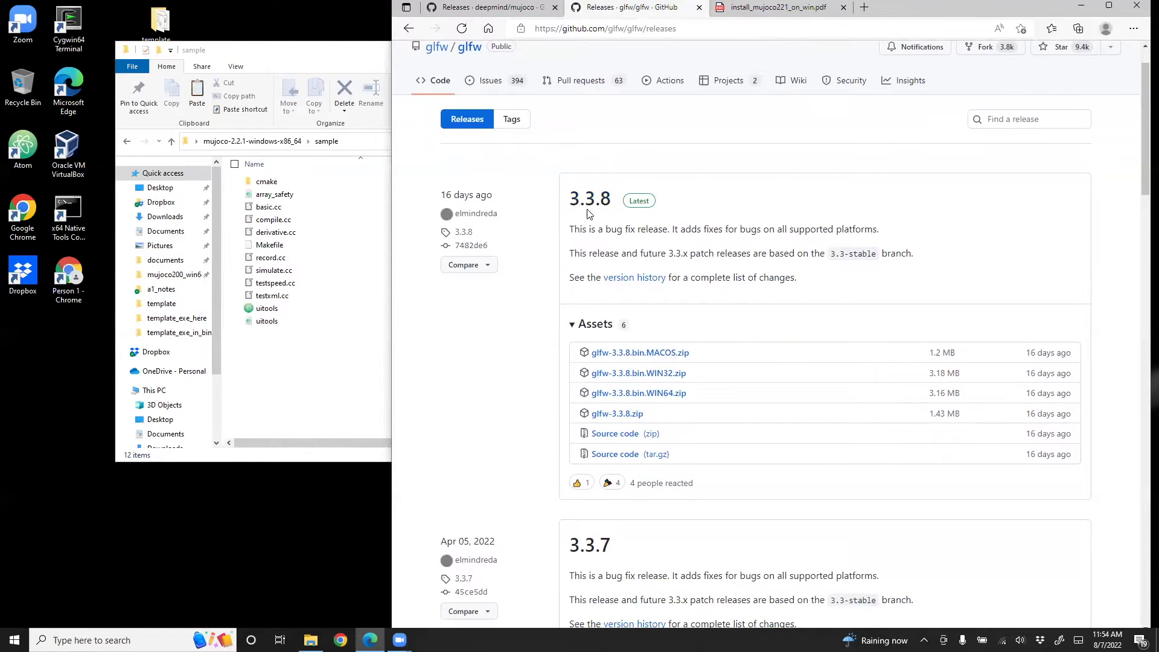
{"action": "scroll", "coordinate": [621, 290], "scroll_direction": "down", "scroll_amount": 1}
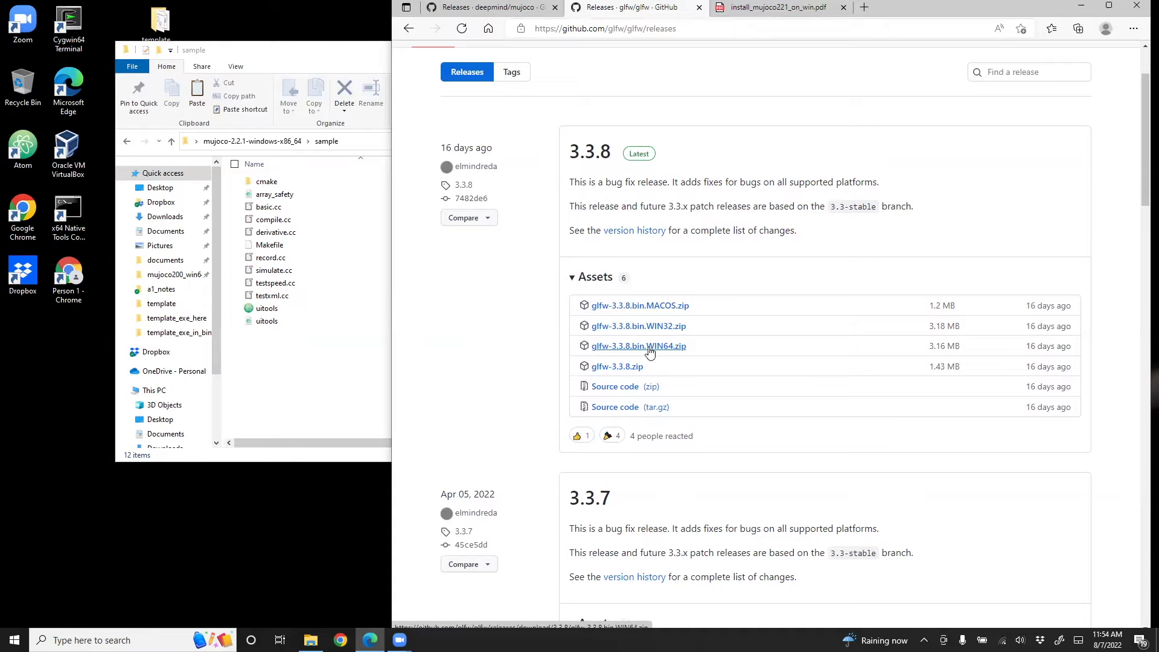
{"action": "left_click", "coordinate": [278, 51]}
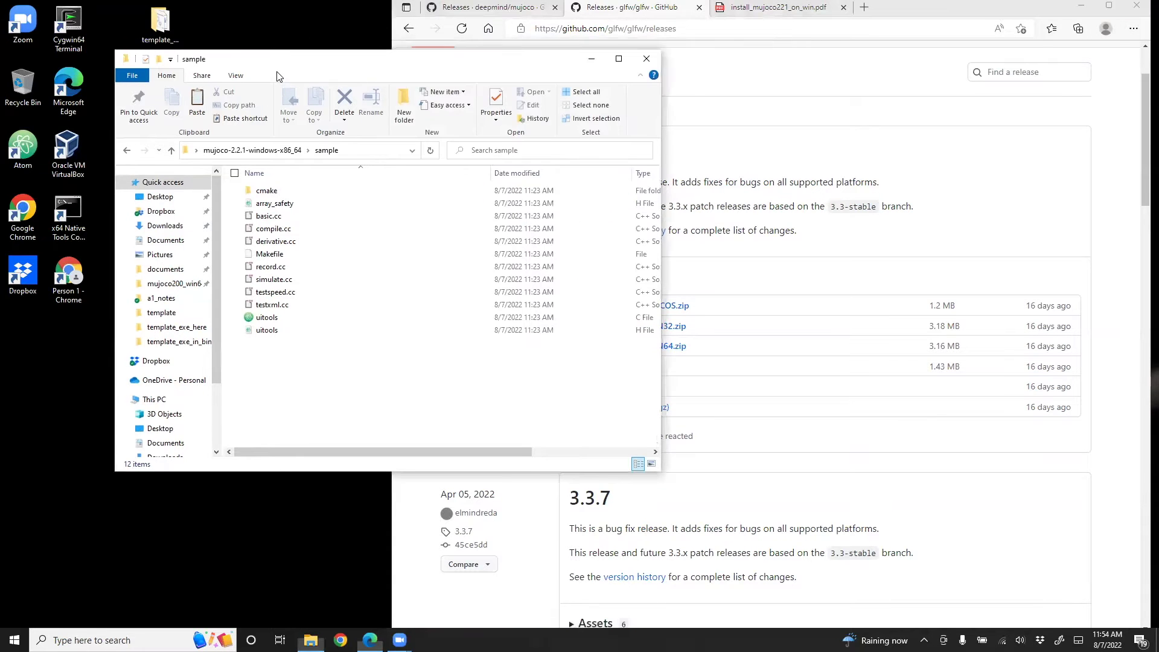
{"action": "left_click_drag", "start_coordinate": [278, 50], "coordinate": [280, 180]}
Step: Open the glfw-3.3.8 folder and set it beside the mujoco-2.2.1-windows-x86_64 folder window
{"action": "double_click", "coordinate": [169, 83]}
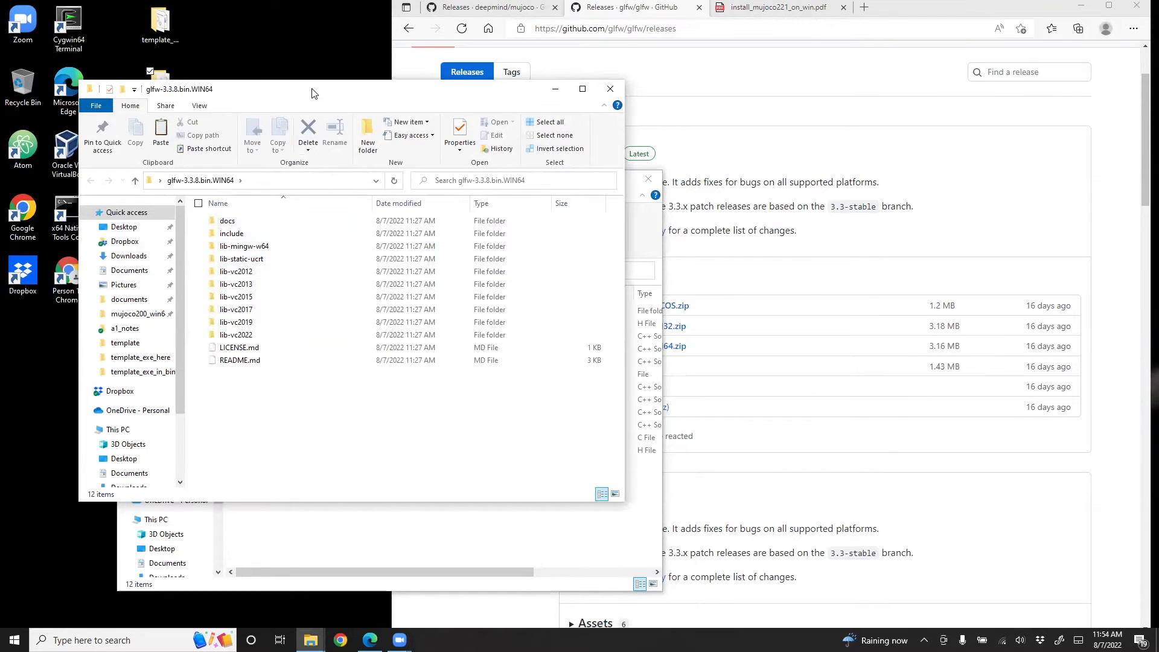
{"action": "left_click_drag", "start_coordinate": [312, 93], "coordinate": [492, 47]}
{"action": "left_click", "coordinate": [225, 184]}
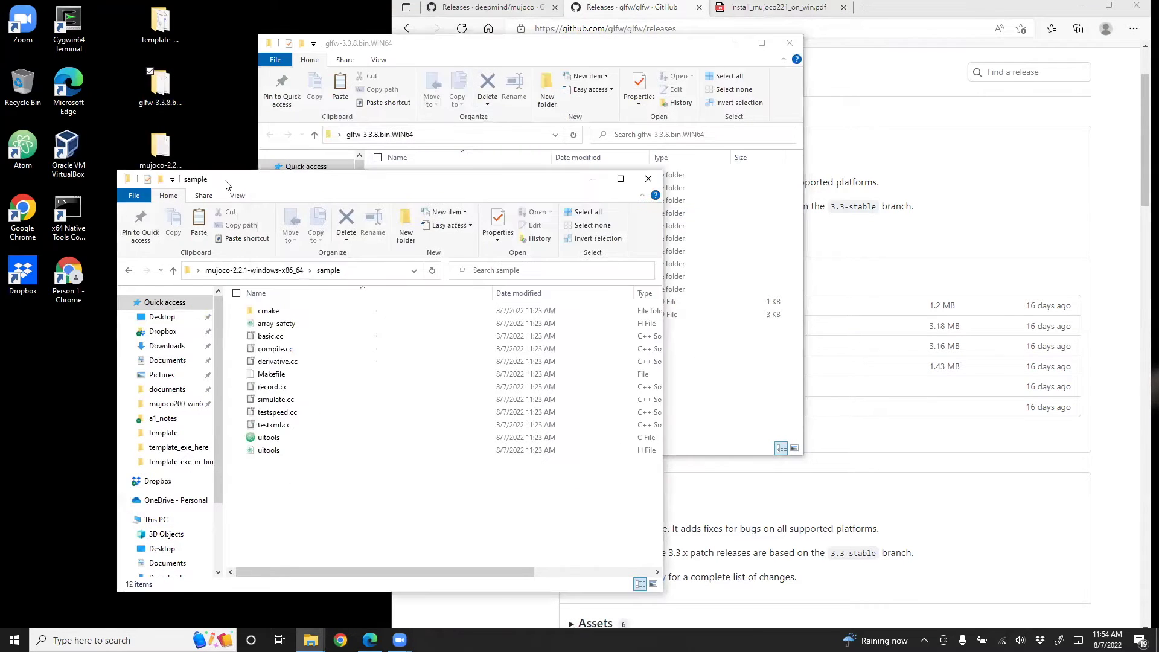
{"action": "left_click_drag", "start_coordinate": [225, 184], "coordinate": [159, 174]}
{"action": "left_click", "coordinate": [217, 261]}
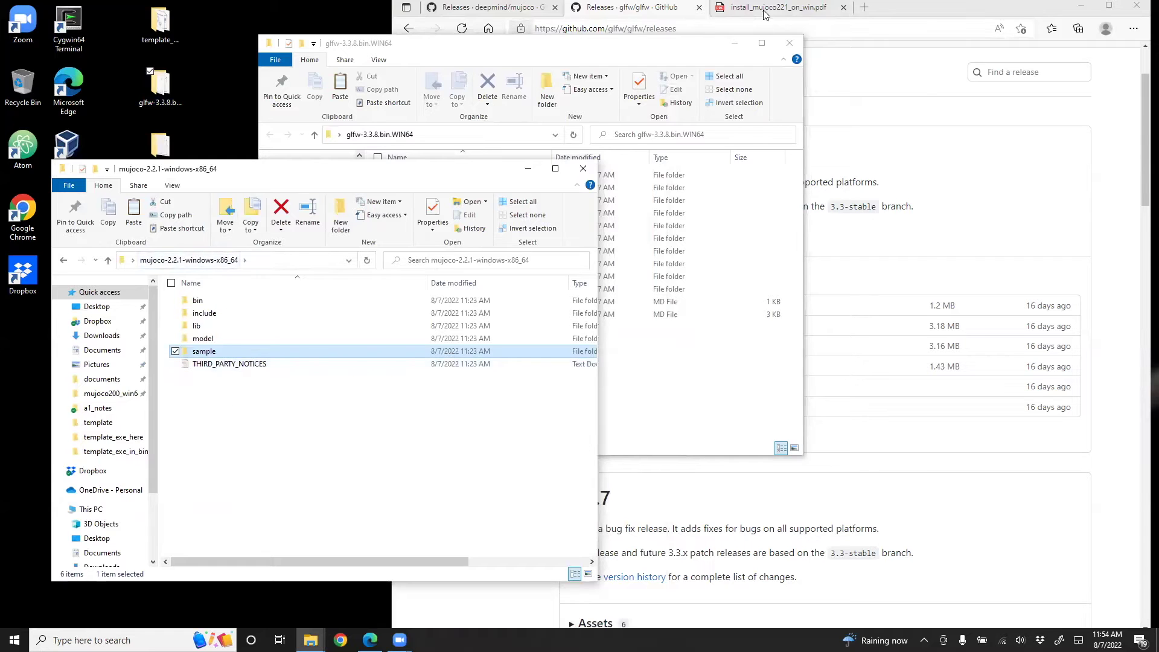
{"action": "left_click", "coordinate": [739, 11]}
{"action": "left_click", "coordinate": [740, 11]}
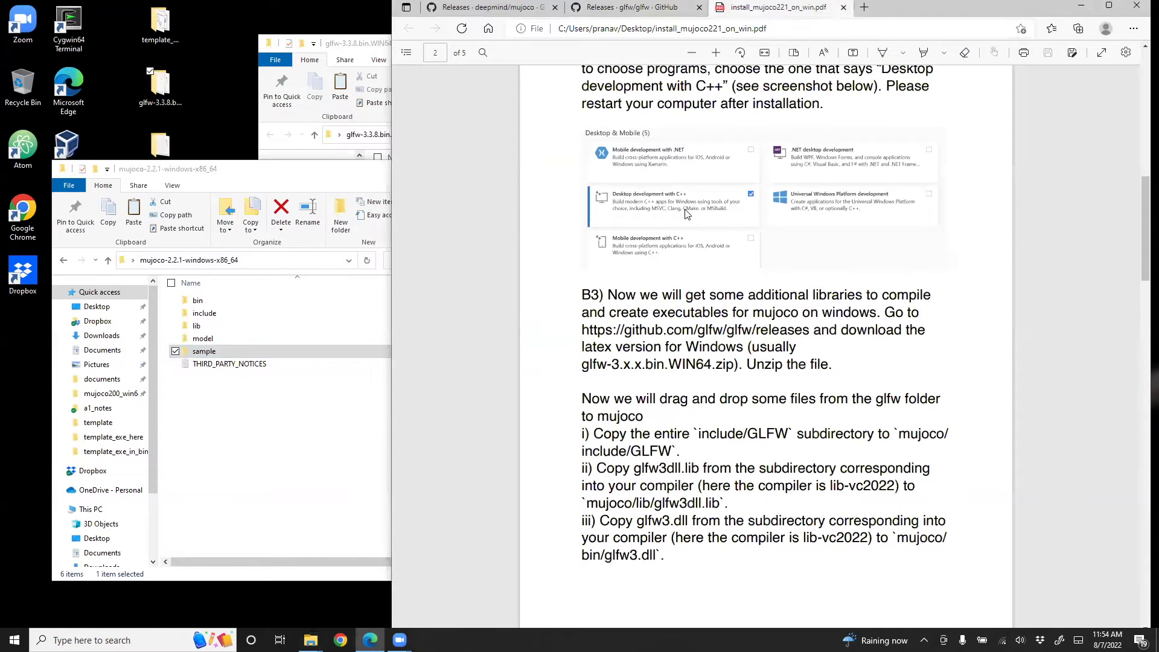
{"action": "scroll", "coordinate": [645, 441], "scroll_direction": "down", "scroll_amount": 1}
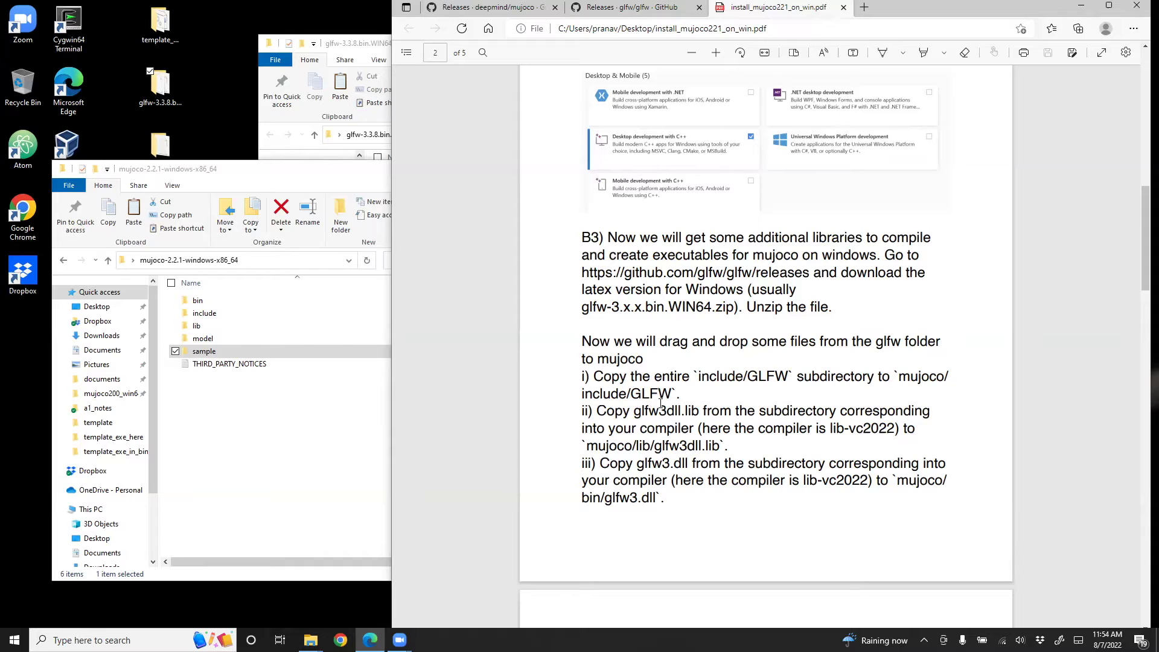
{"action": "left_click", "coordinate": [275, 422]}
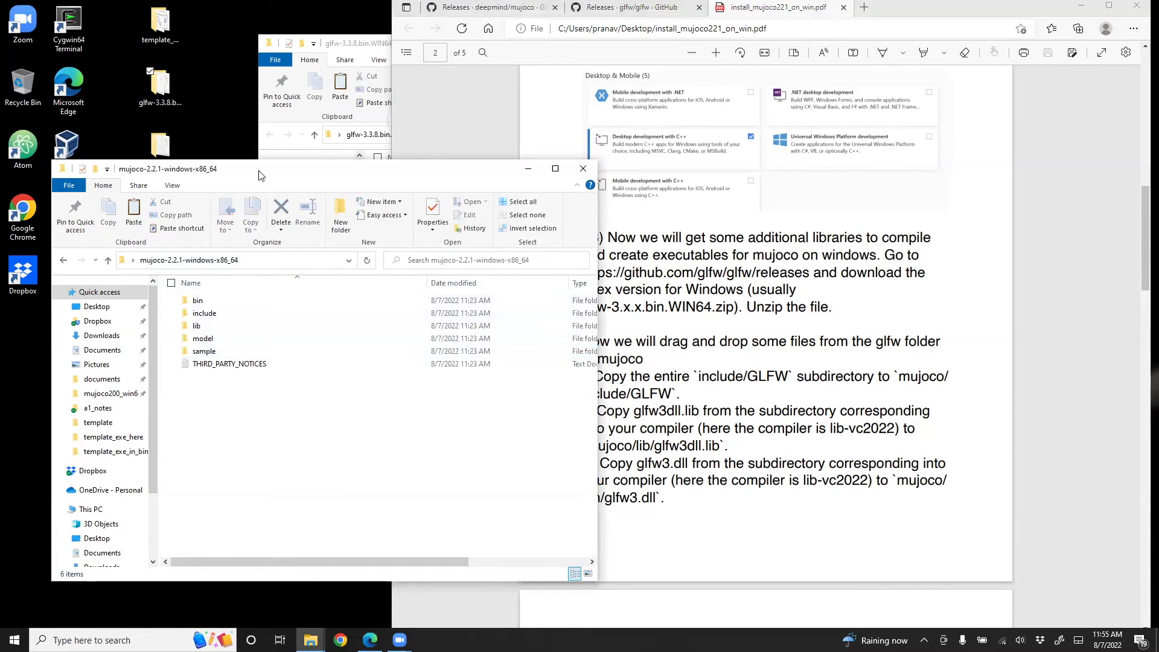
{"action": "left_click_drag", "start_coordinate": [263, 169], "coordinate": [260, 213]}
Step: Copy the GLFW folder from glfw-3.3.8.bin.WIN64\include
{"action": "left_click", "coordinate": [369, 40]}
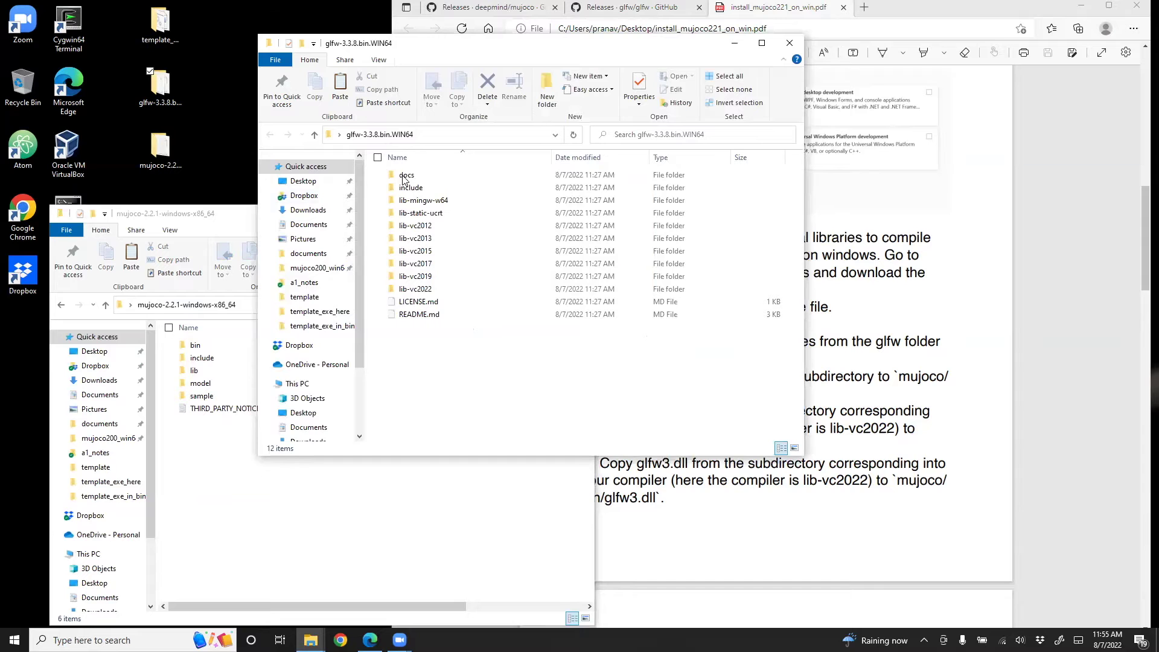
{"action": "double_click", "coordinate": [409, 188]}
{"action": "left_click", "coordinate": [407, 179]}
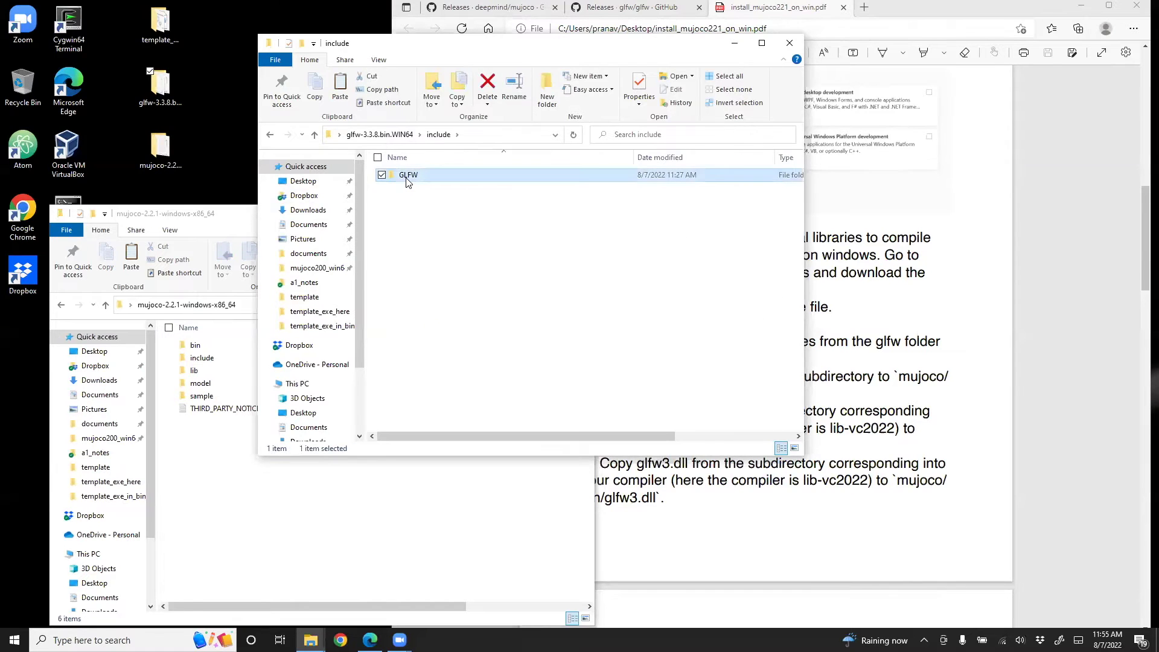
{"action": "right_click", "coordinate": [408, 181]}
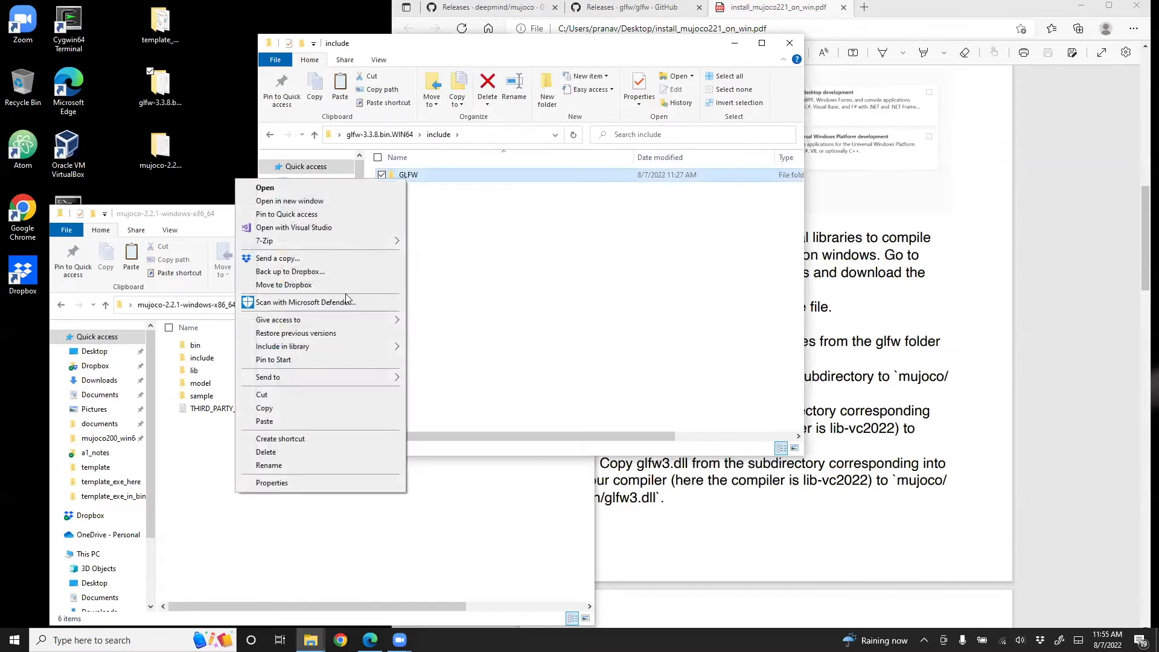
{"action": "left_click", "coordinate": [312, 409]}
Step: Paste GLFW into the mujoco-2.2.1-windows-x86_64 include folder
{"action": "left_click", "coordinate": [163, 401]}
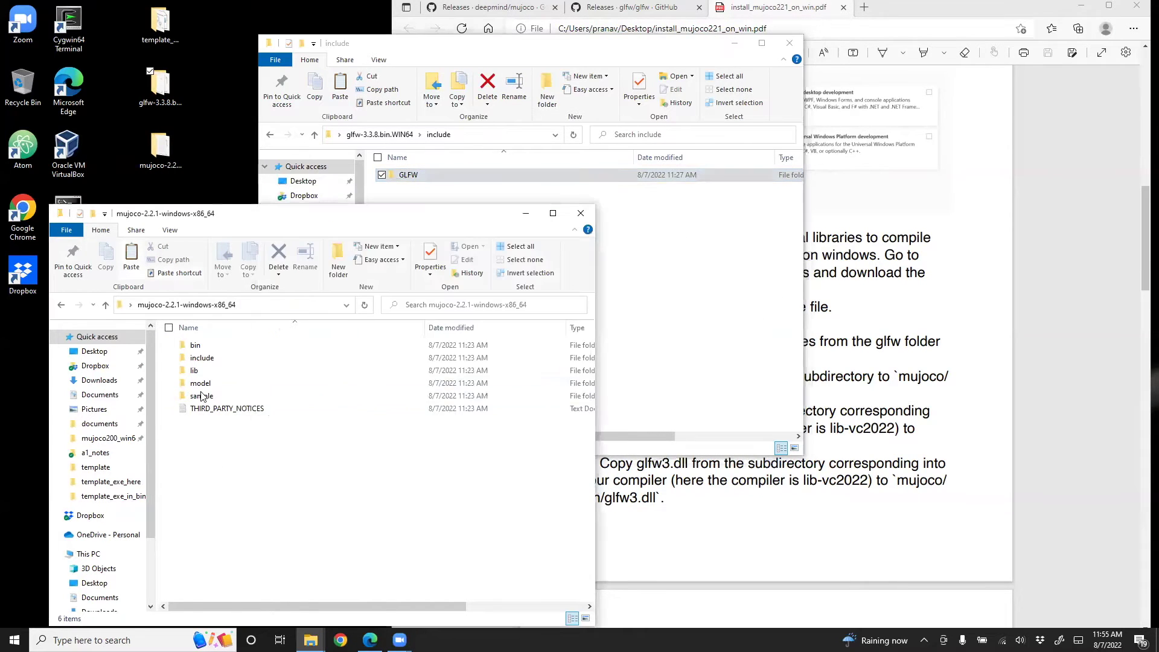
{"action": "double_click", "coordinate": [203, 360]}
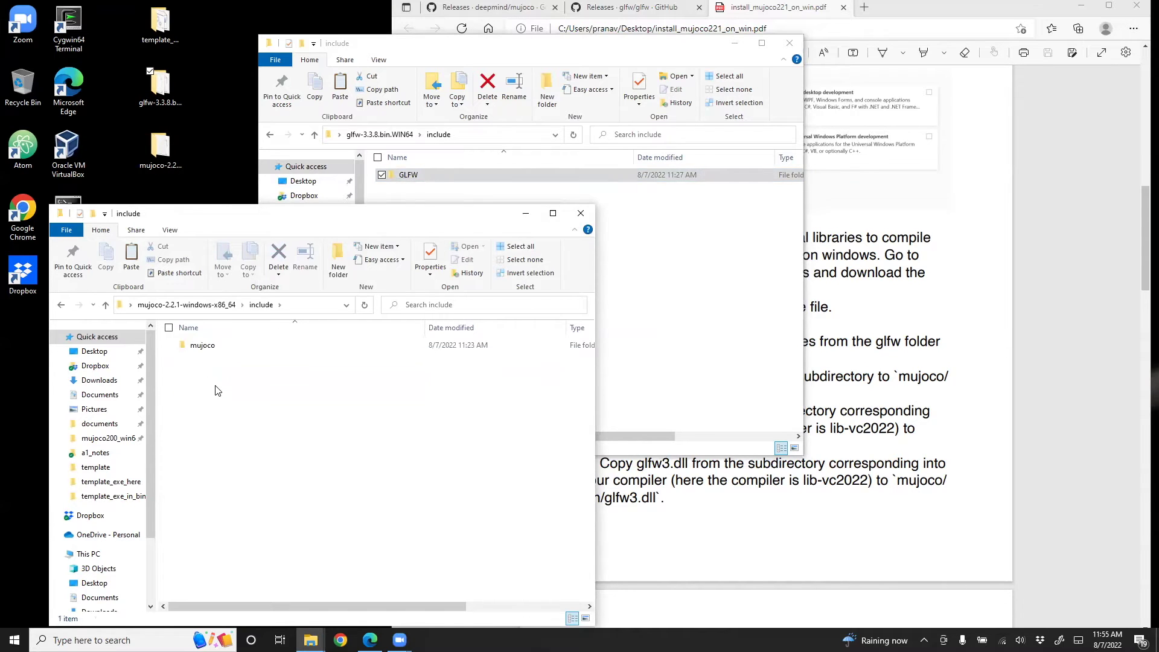
{"action": "right_click", "coordinate": [221, 457]}
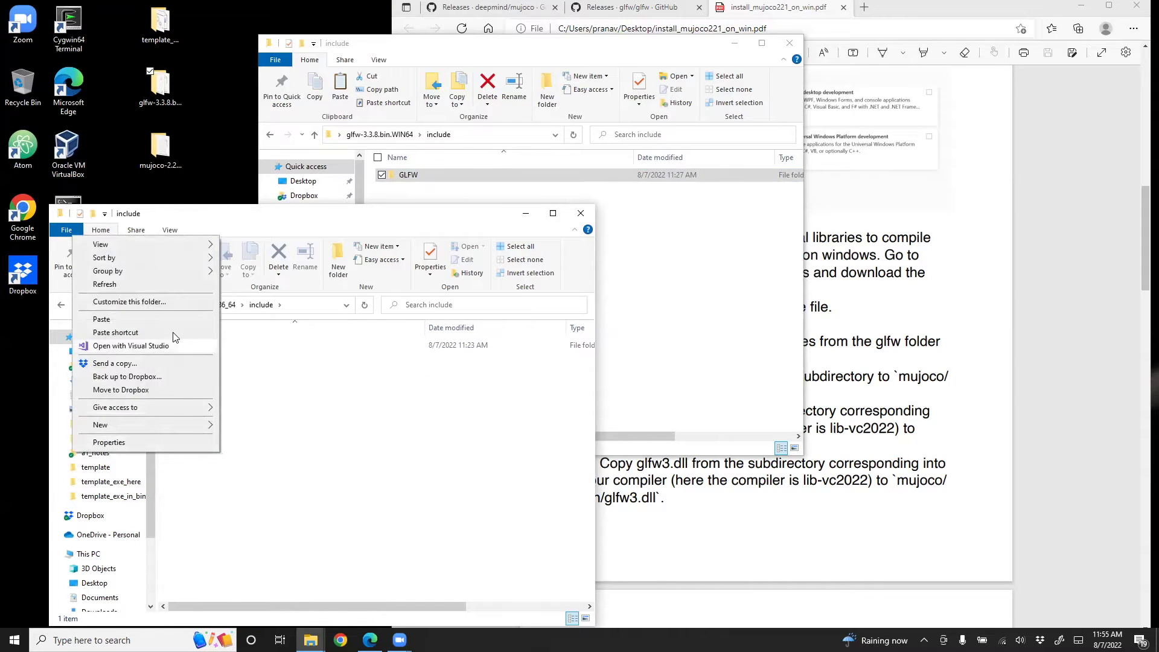
{"action": "left_click", "coordinate": [163, 320]}
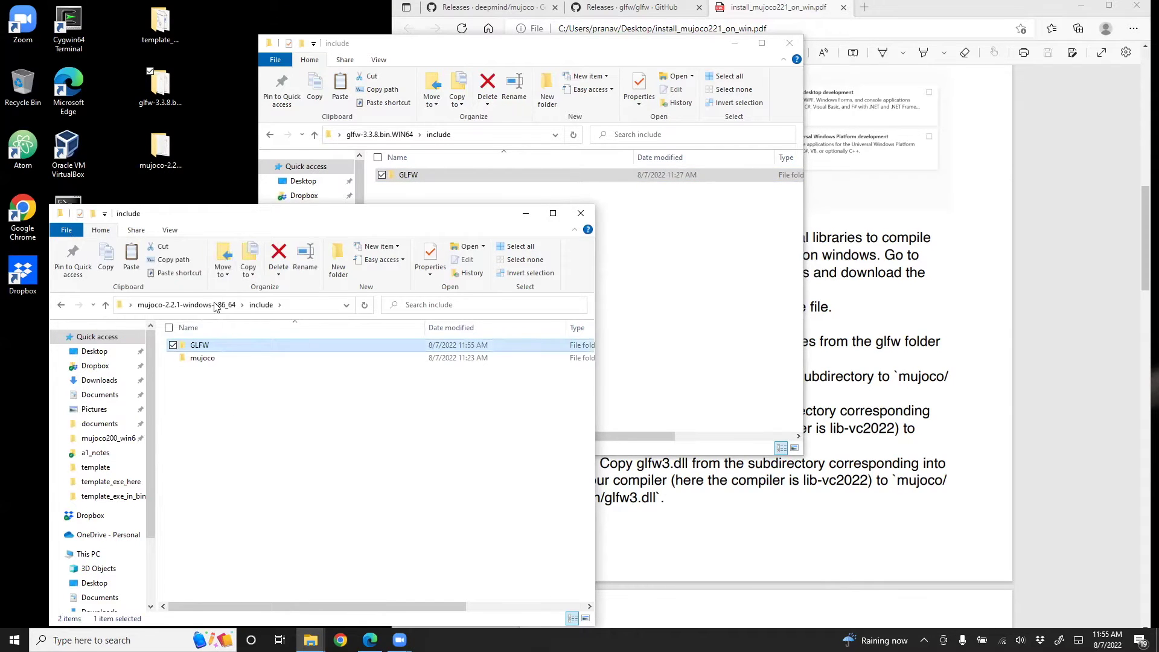
{"action": "left_click", "coordinate": [664, 477]}
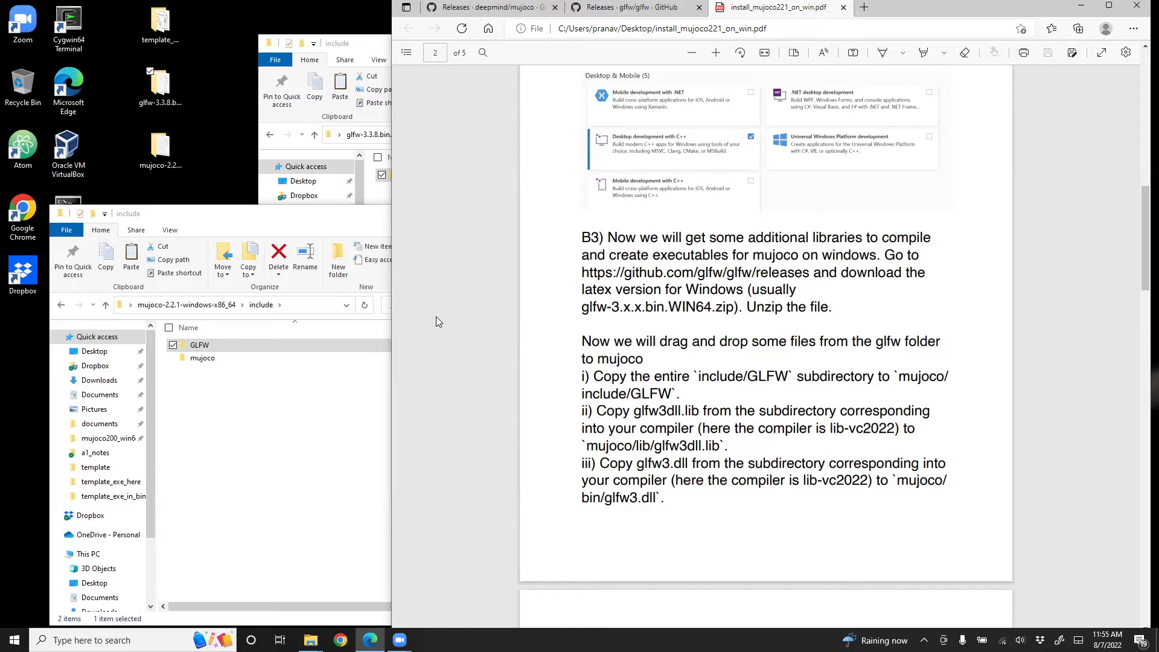
Step: Copy glfw3dll.lib from the glfw lib-vc2022 folder
{"action": "left_click", "coordinate": [390, 136]}
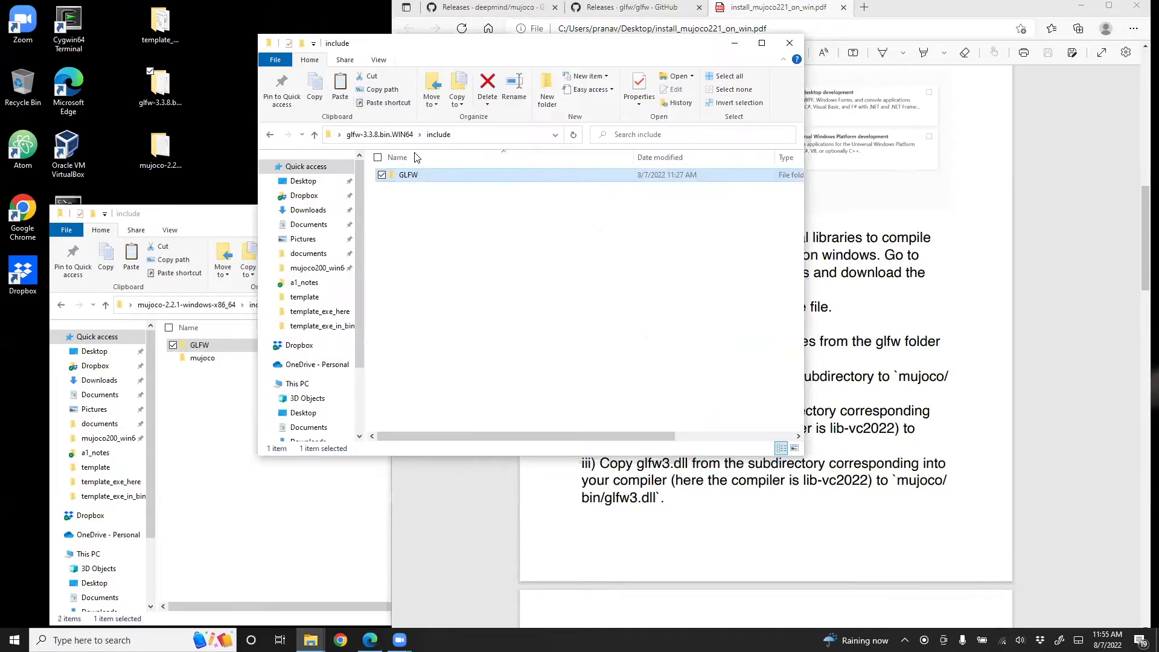
{"action": "left_click", "coordinate": [389, 135]}
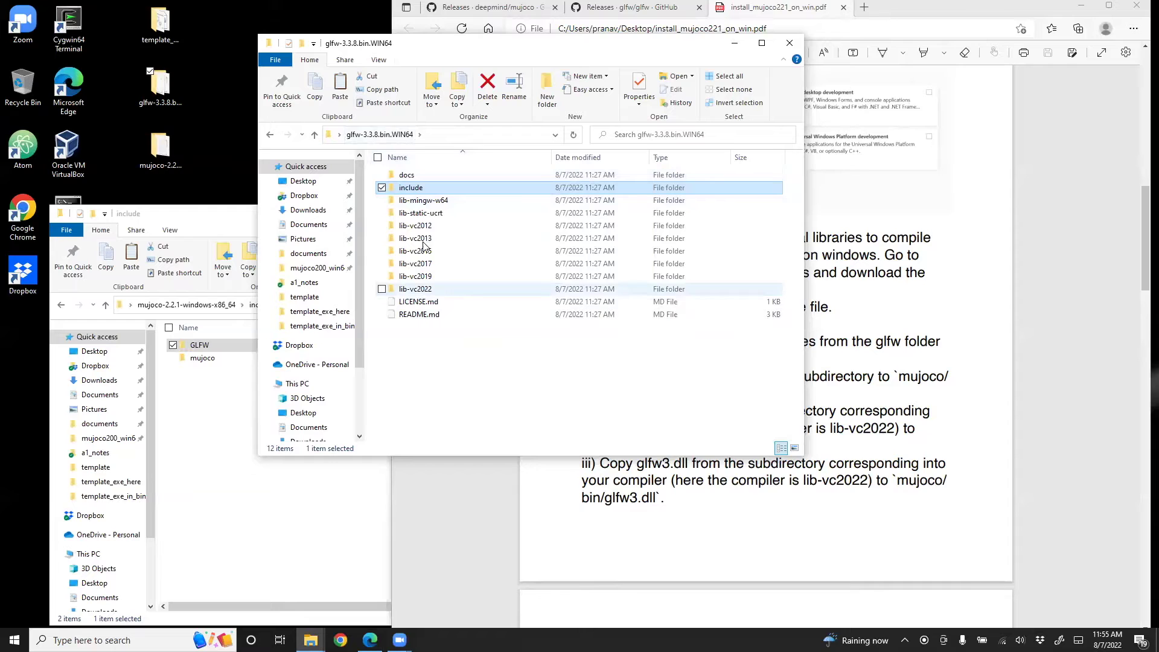
{"action": "double_click", "coordinate": [423, 290]}
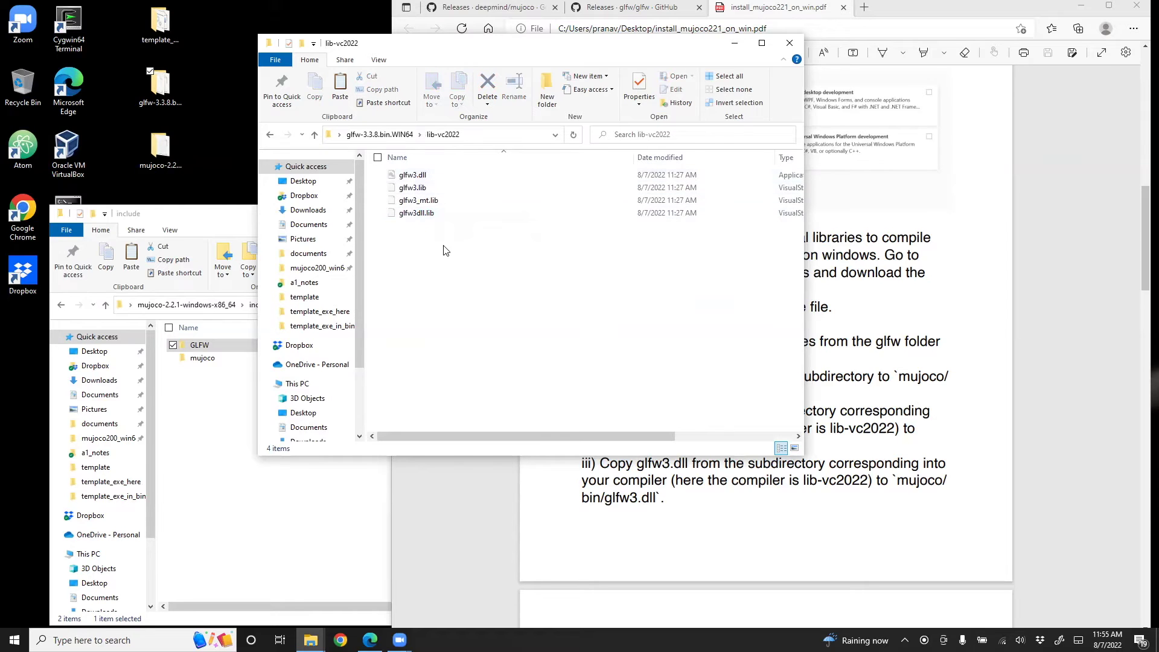
{"action": "left_click", "coordinate": [418, 219]}
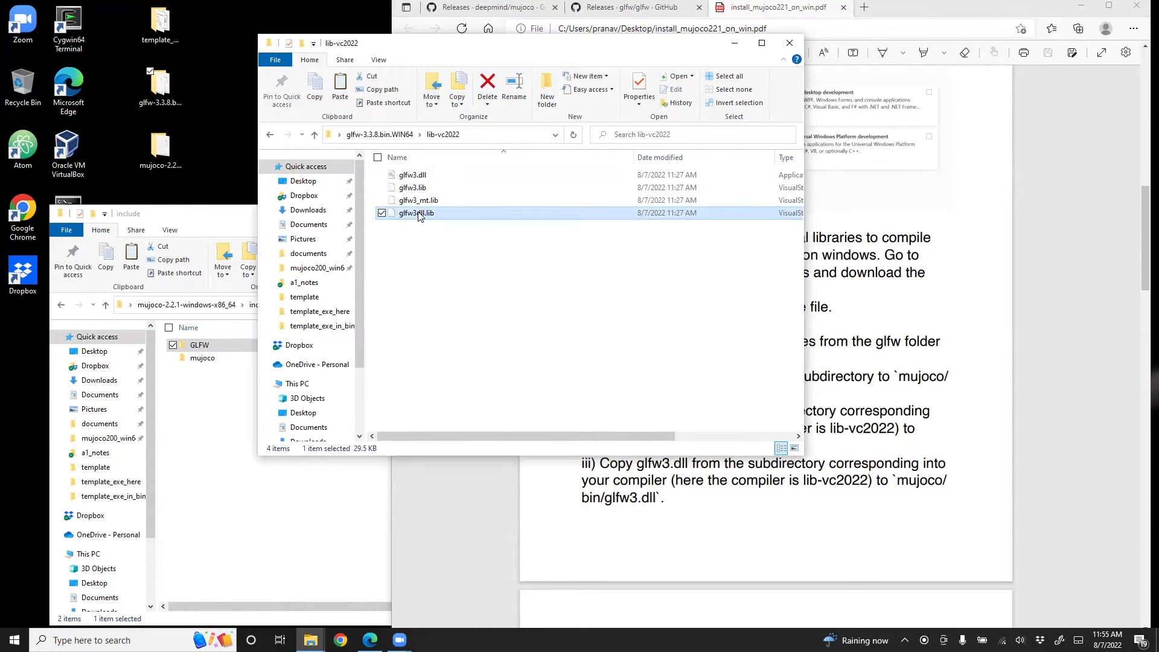
{"action": "right_click", "coordinate": [418, 214]}
{"action": "left_click", "coordinate": [362, 403]}
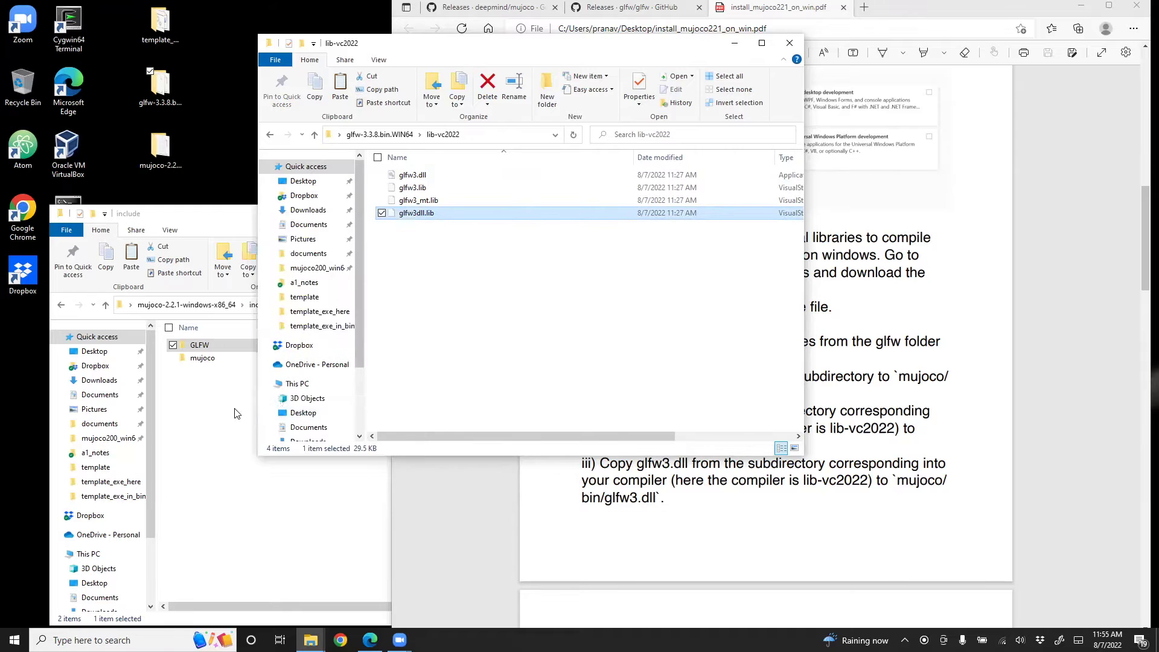
Step: Paste glfw3dll.lib into the mujoco-2.2.1-windows-x86_64 lib folder beside mujoco.lib
{"action": "left_click", "coordinate": [233, 362]}
{"action": "left_click", "coordinate": [187, 304]}
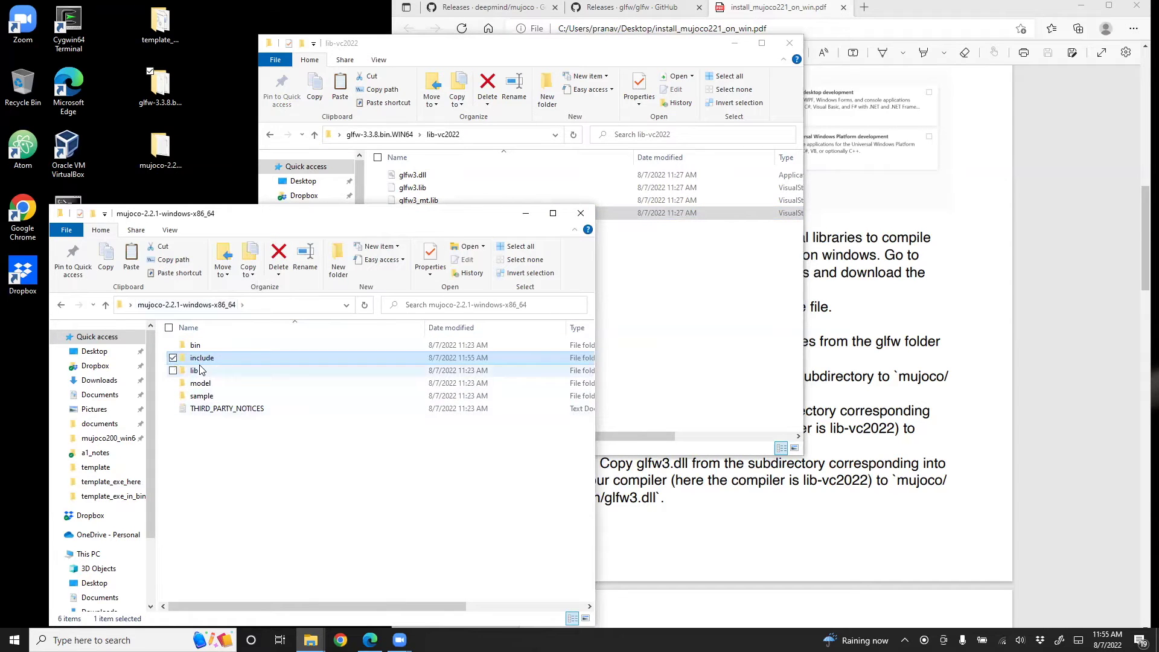
{"action": "left_click", "coordinate": [690, 510]}
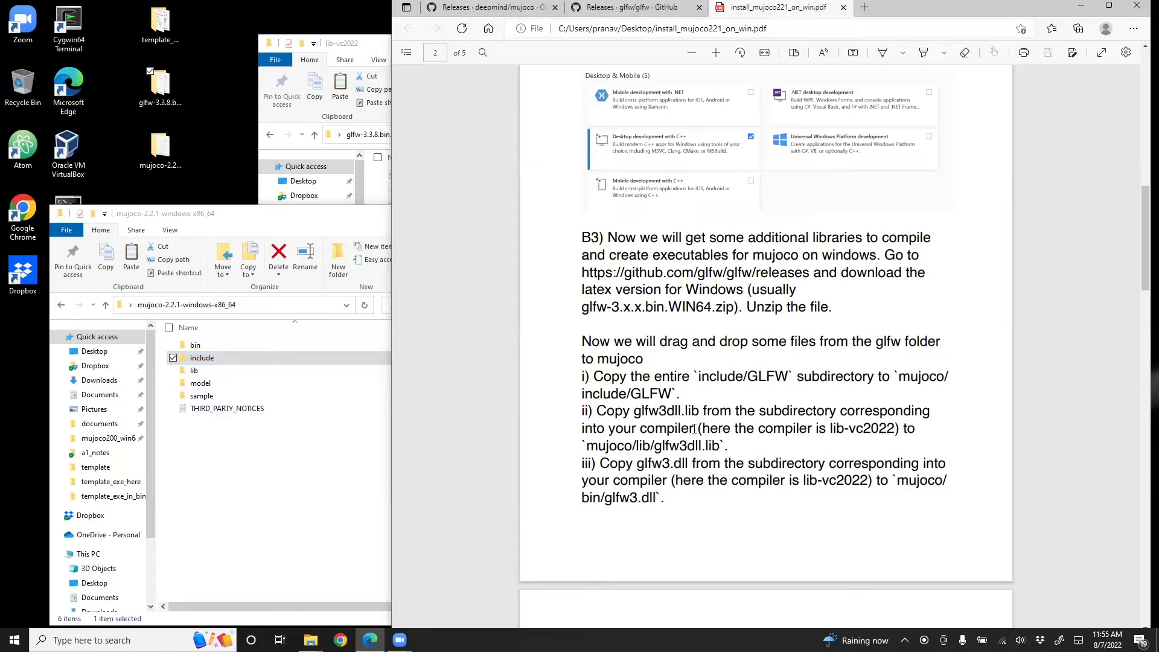
{"action": "left_click", "coordinate": [245, 403]}
{"action": "double_click", "coordinate": [206, 371]}
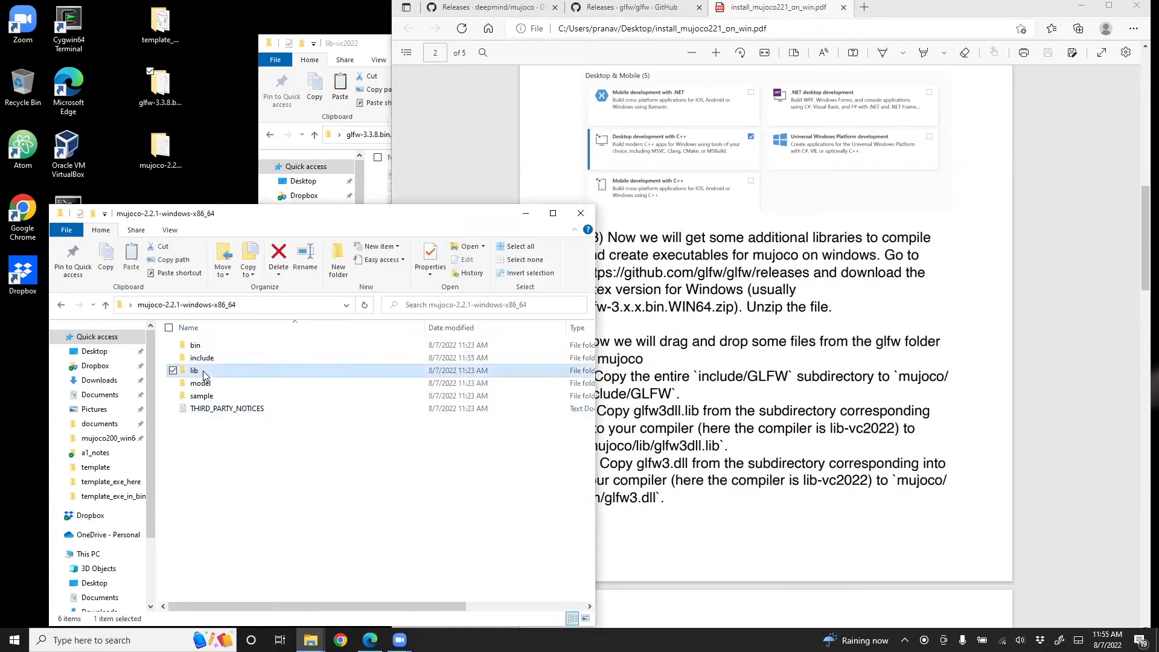
{"action": "right_click", "coordinate": [236, 442]}
{"action": "left_click", "coordinate": [139, 291]}
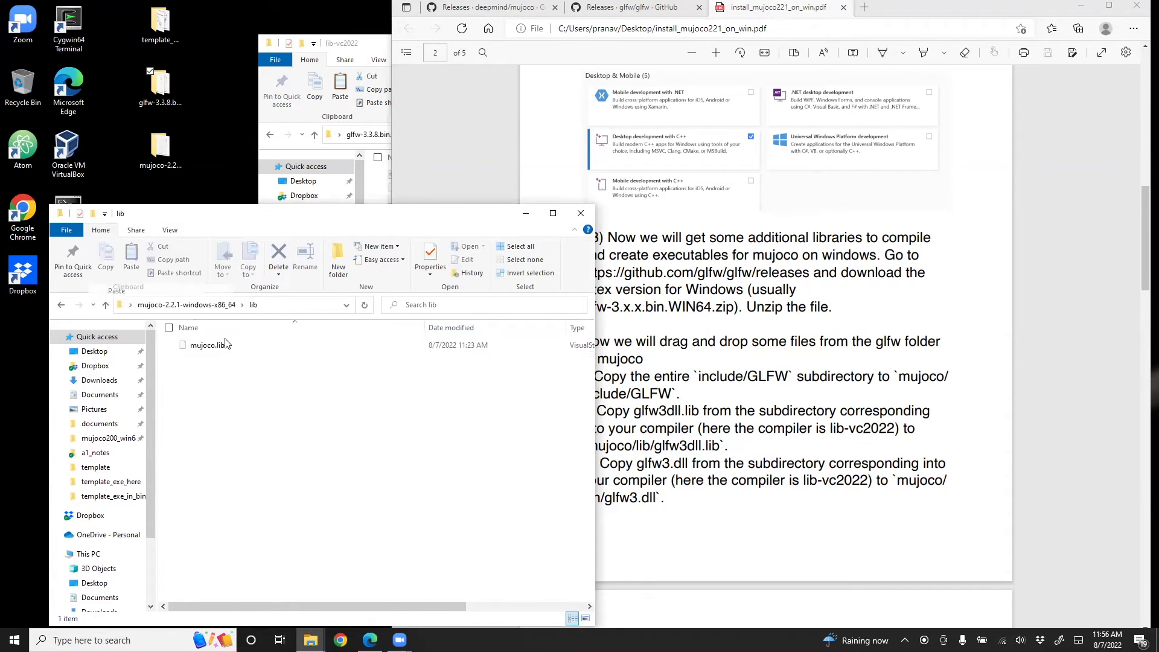
{"action": "left_click", "coordinate": [734, 404]}
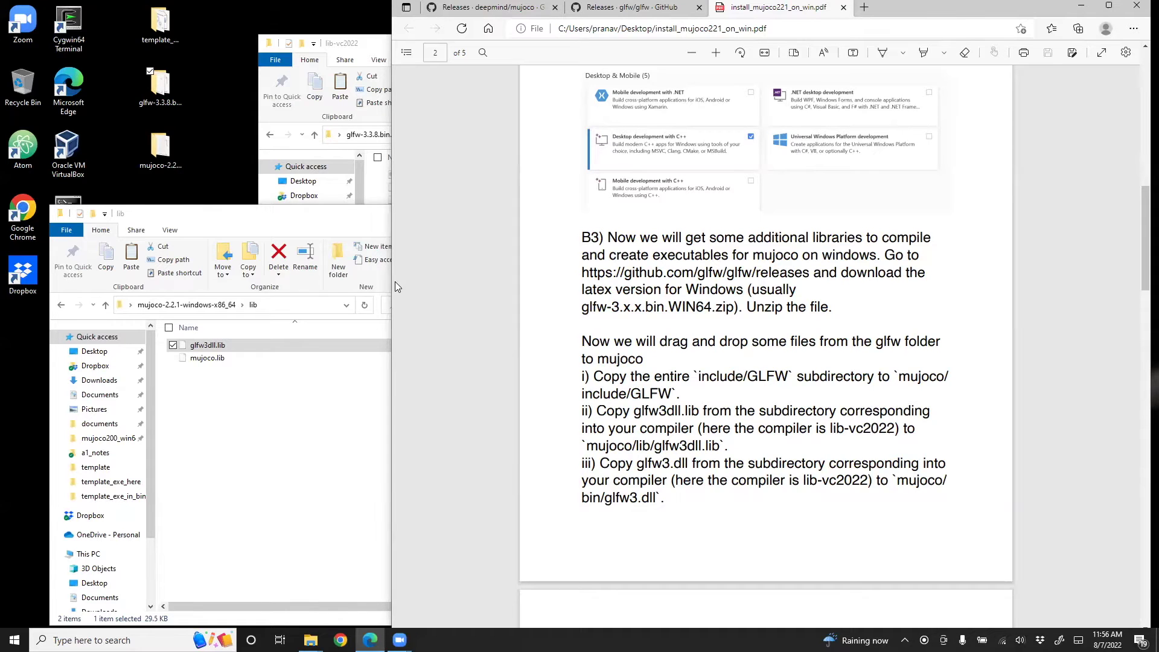
{"action": "left_click", "coordinate": [366, 129]}
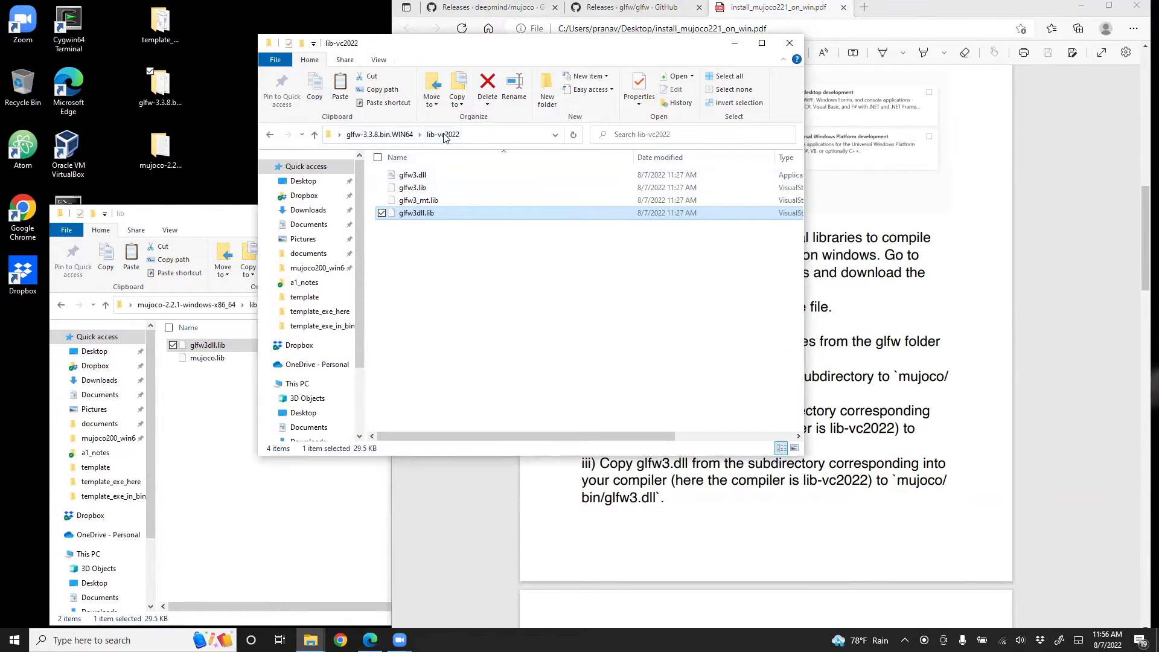
Step: Copy glfw3.dll from the lib-vc2022 folder
{"action": "left_click", "coordinate": [413, 175]}
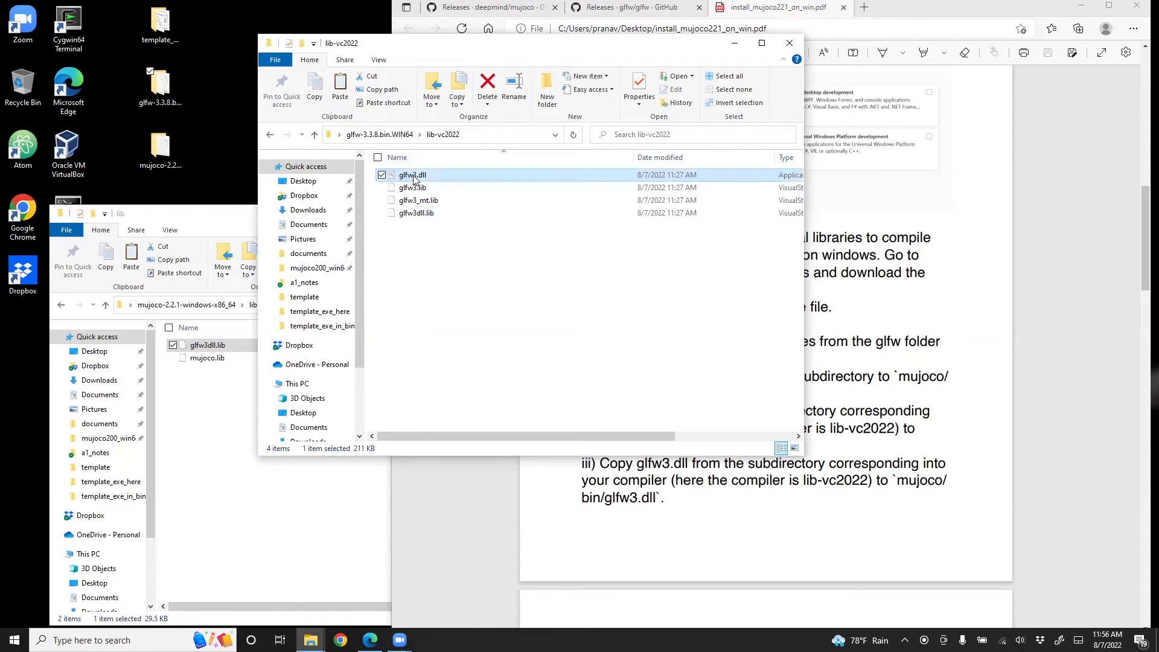
{"action": "right_click", "coordinate": [414, 179]}
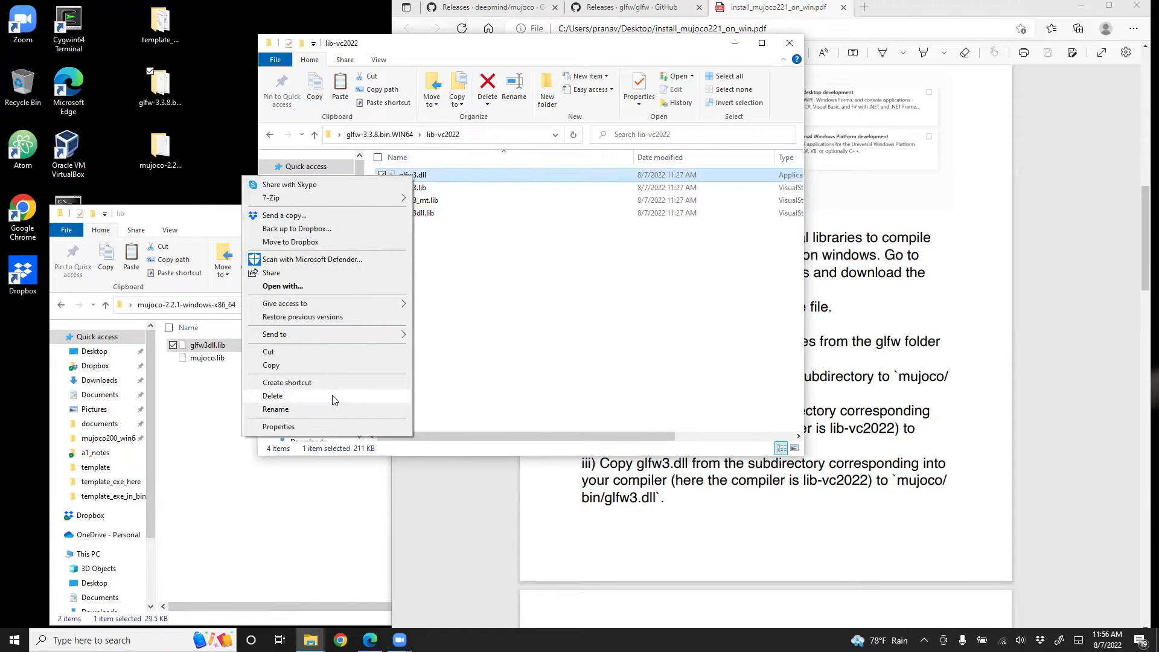
{"action": "left_click", "coordinate": [323, 365]}
Step: Paste glfw3.dll into the mujoco-2.2.1-windows-x86_64 bin folder next to mujoco.dll
{"action": "left_click", "coordinate": [220, 409]}
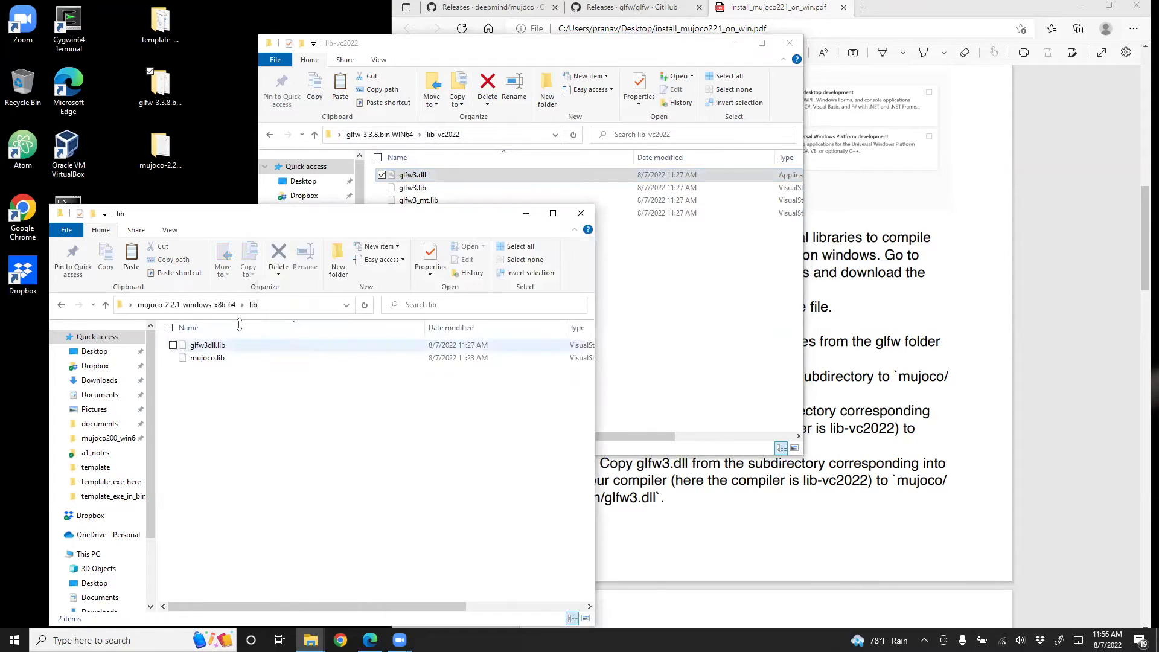
{"action": "left_click", "coordinate": [206, 305]}
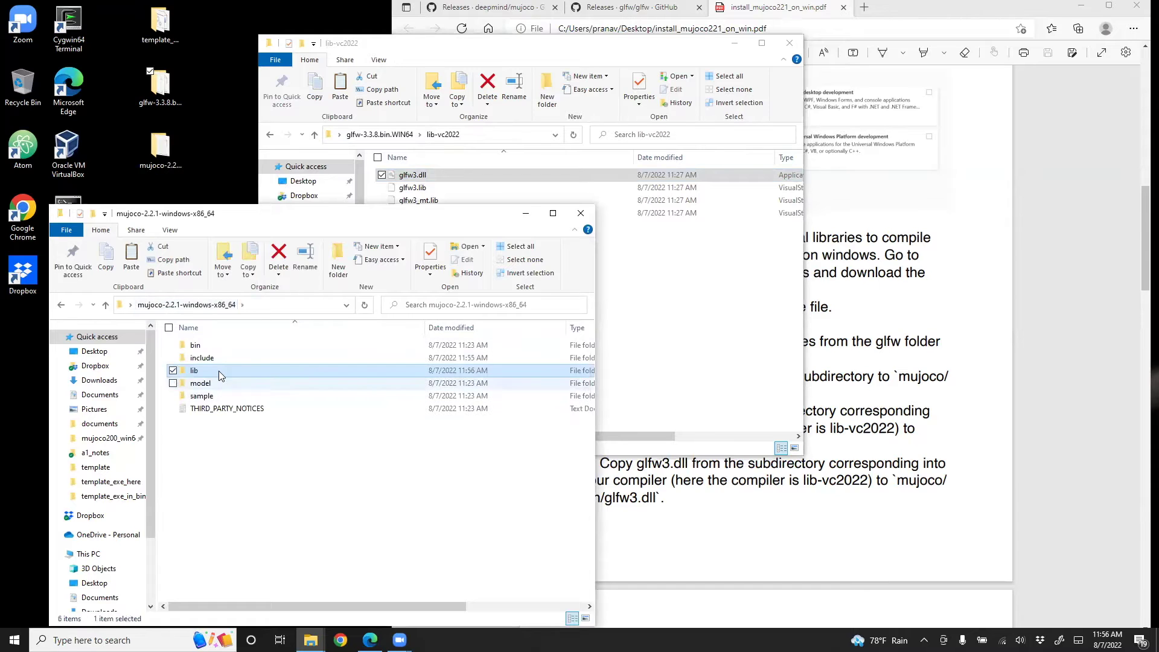
{"action": "double_click", "coordinate": [204, 347]}
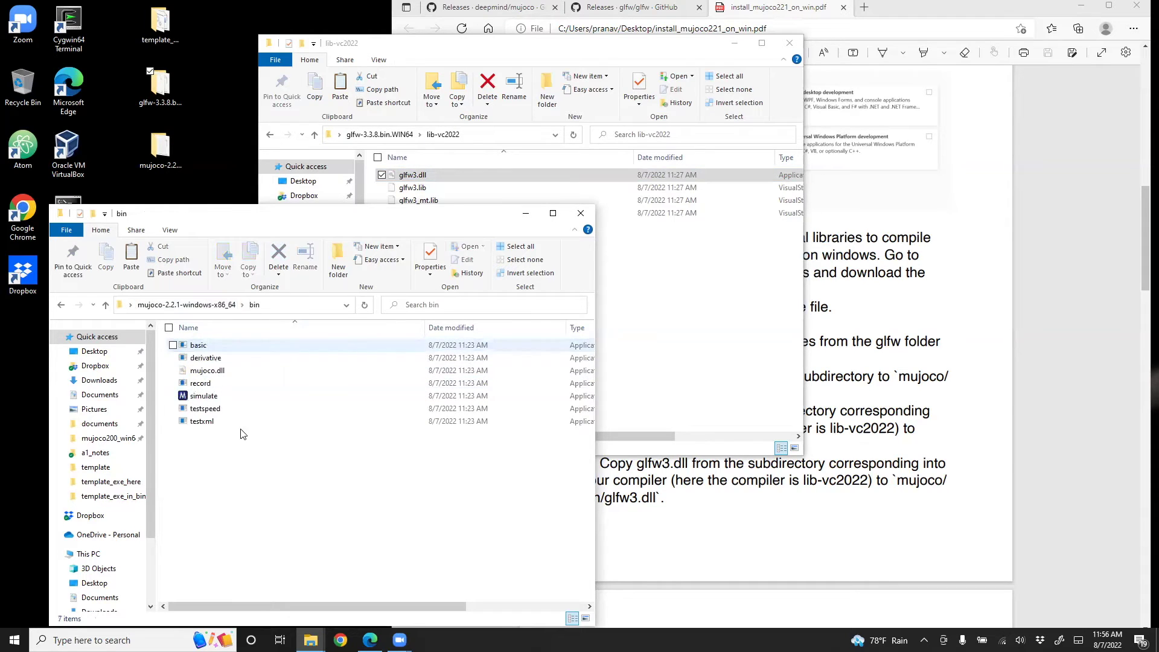
{"action": "right_click", "coordinate": [240, 476]}
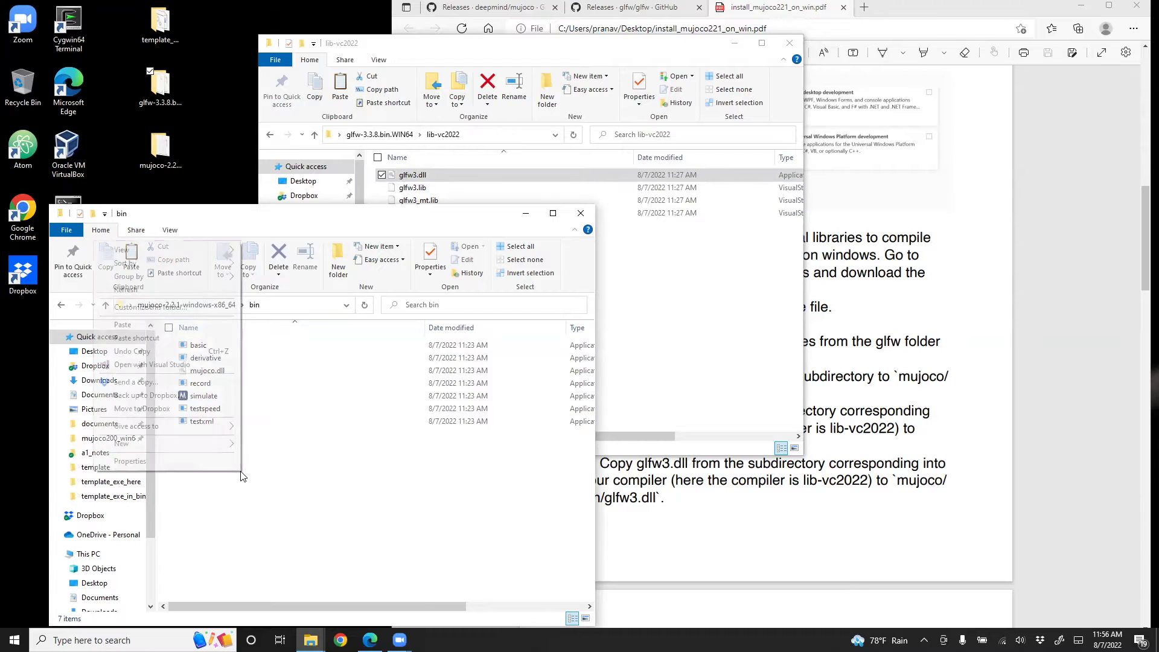
{"action": "left_click", "coordinate": [175, 325]}
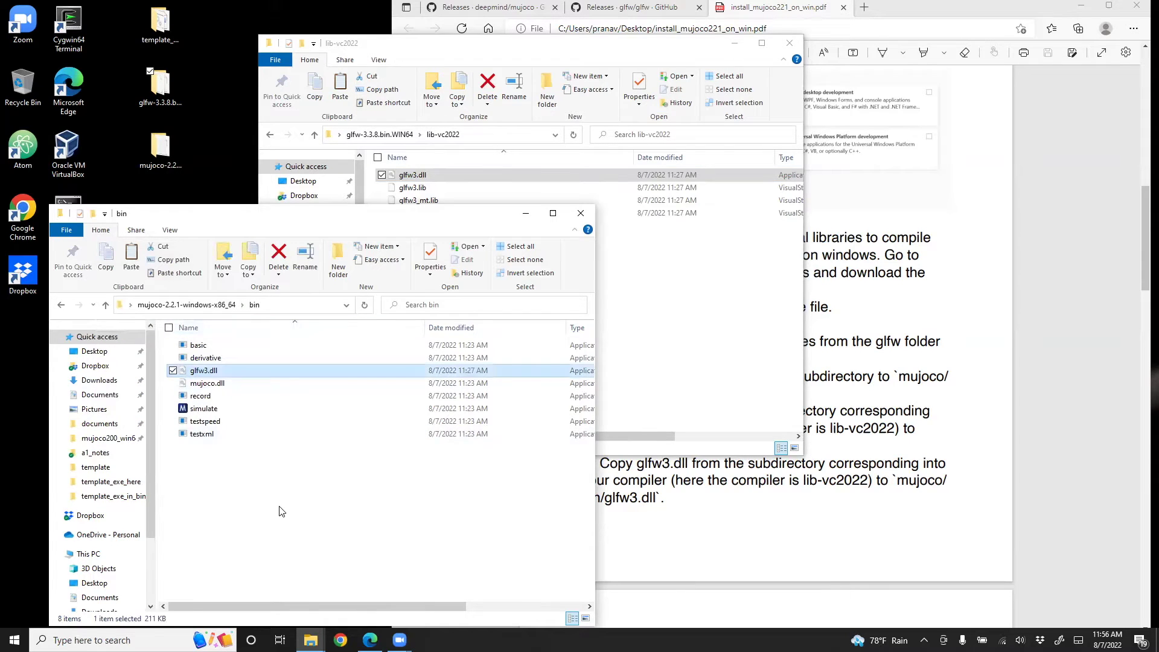
Step: Scroll the install guide to step B4 on compiling and running from the x64 shell
{"action": "left_click", "coordinate": [784, 505]}
{"action": "right_click", "coordinate": [749, 526]}
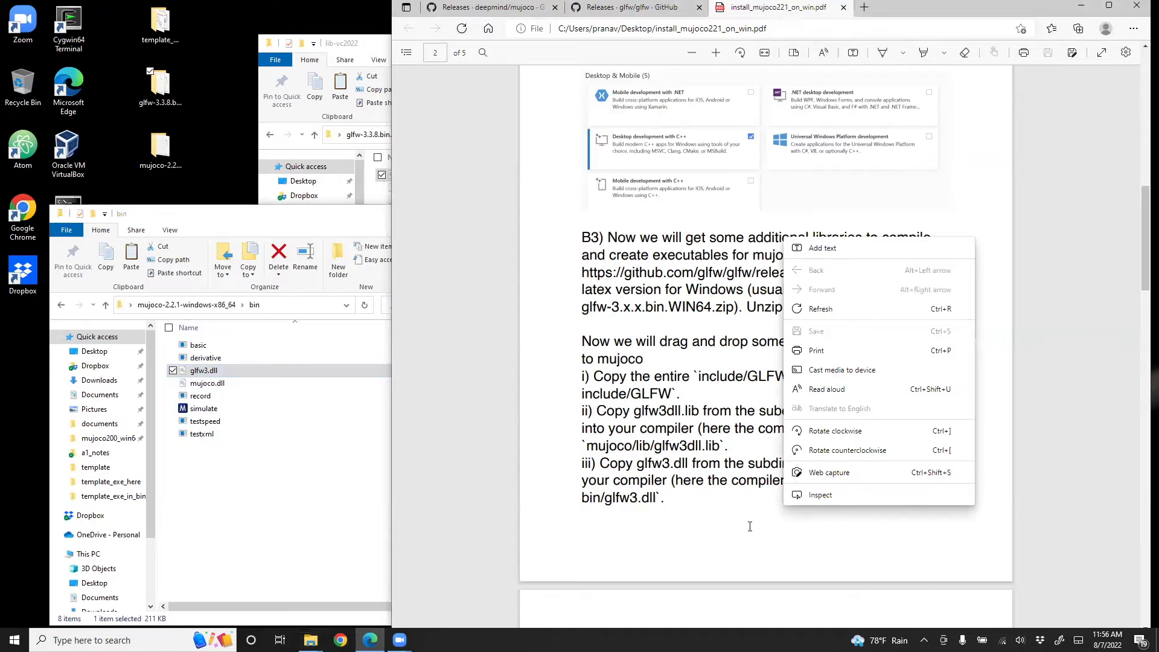
{"action": "left_click", "coordinate": [750, 527]}
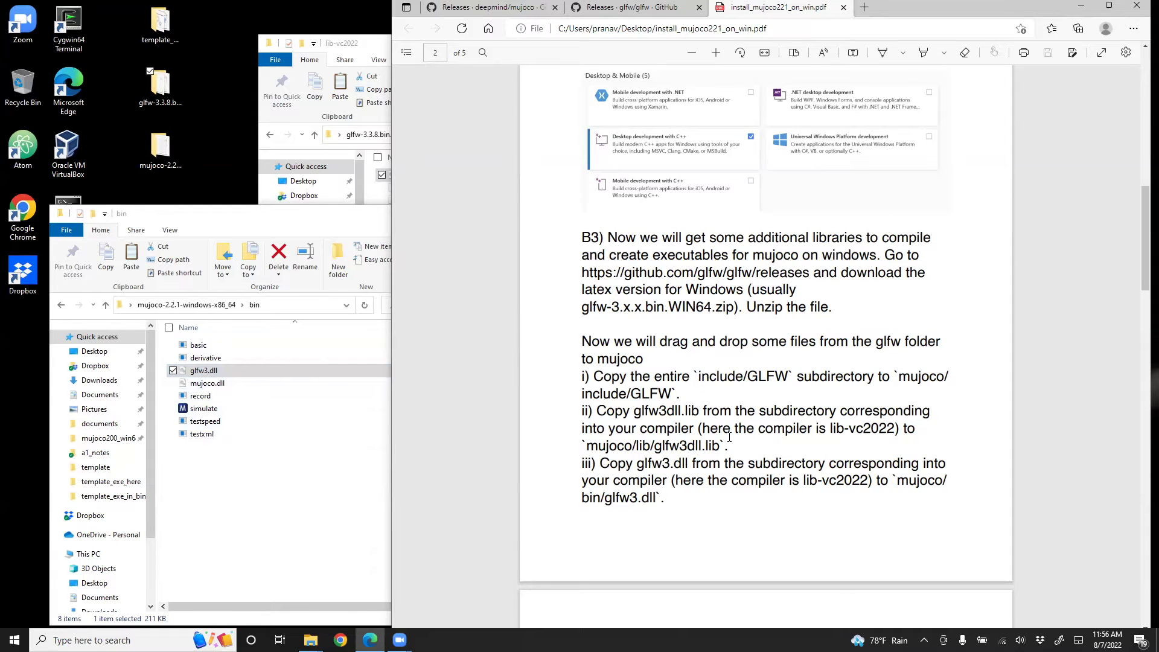
{"action": "scroll", "coordinate": [724, 438], "scroll_direction": "down", "scroll_amount": 5}
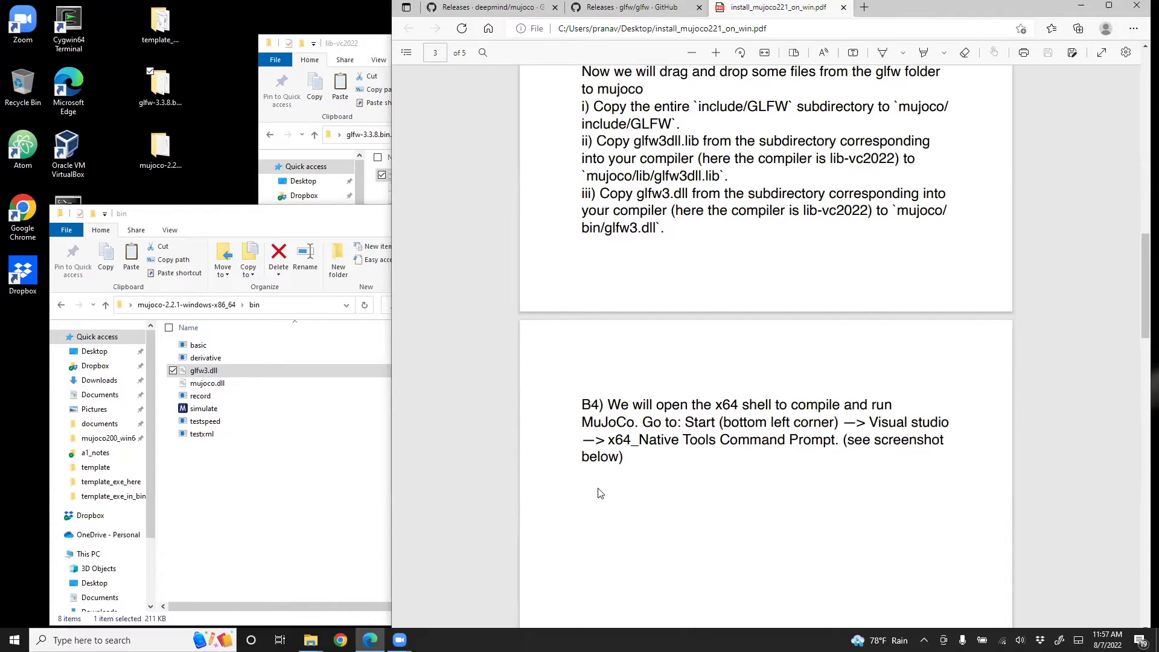
{"action": "scroll", "coordinate": [601, 493], "scroll_direction": "down", "scroll_amount": 1}
Step: Search 'x64' and launch the x64 Native Tools Command Prompt for VS 2022, then close it
{"action": "key", "text": "super+s"}
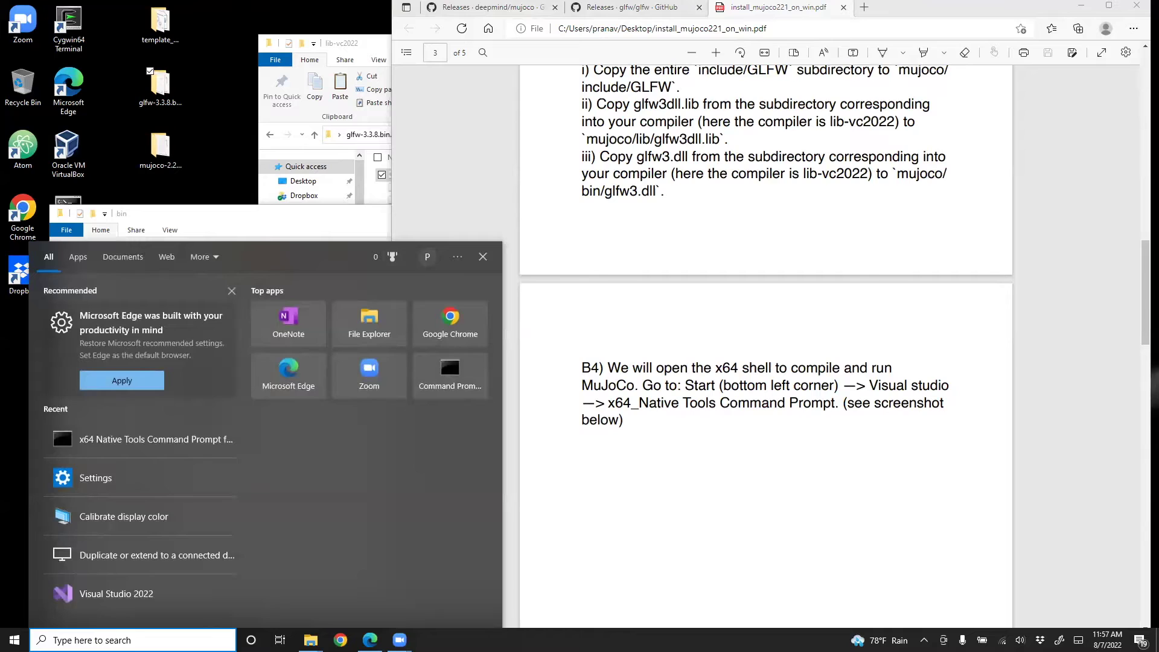
{"action": "type", "text": "x64"}
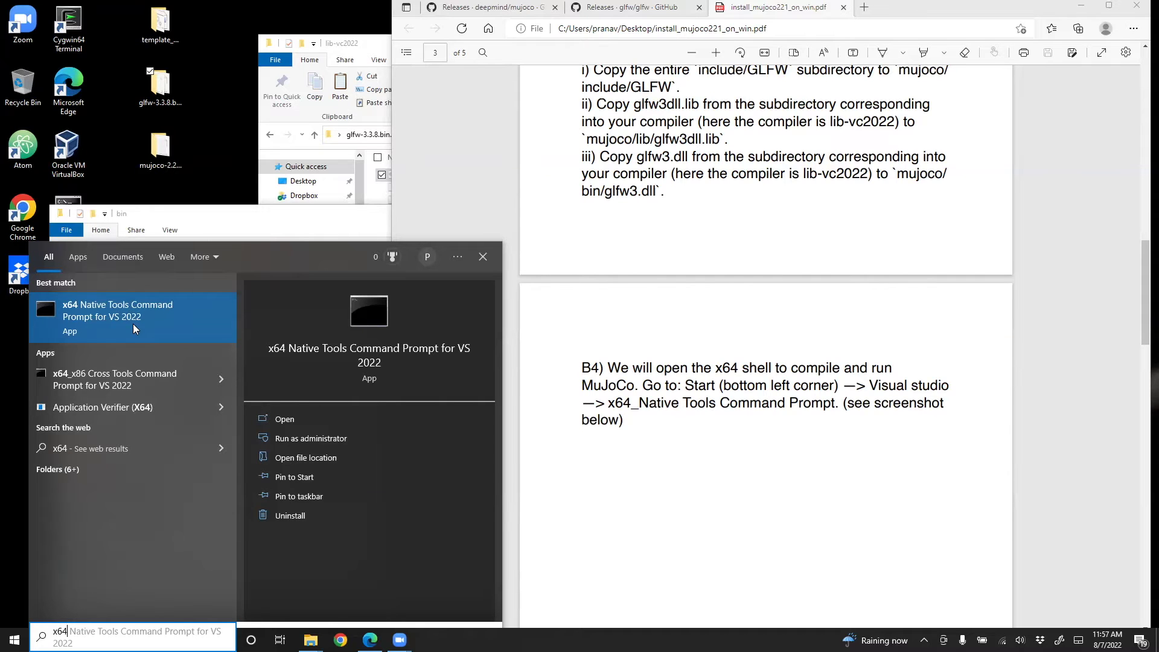
{"action": "left_click", "coordinate": [134, 327]}
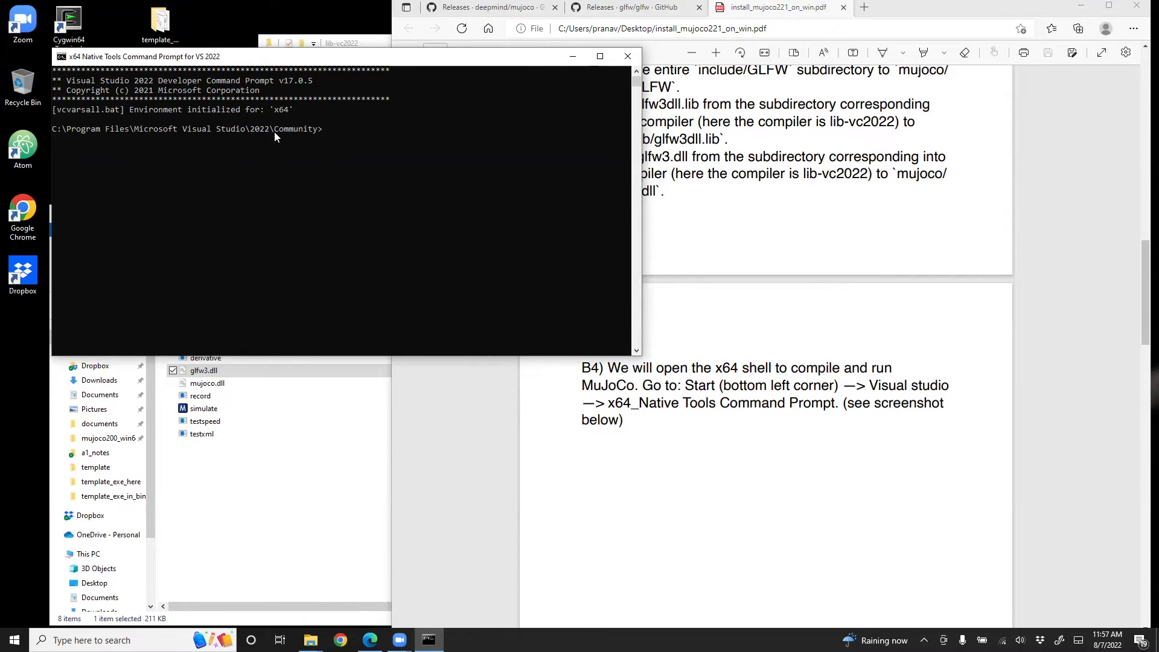
{"action": "left_click_drag", "start_coordinate": [287, 57], "coordinate": [355, 69]}
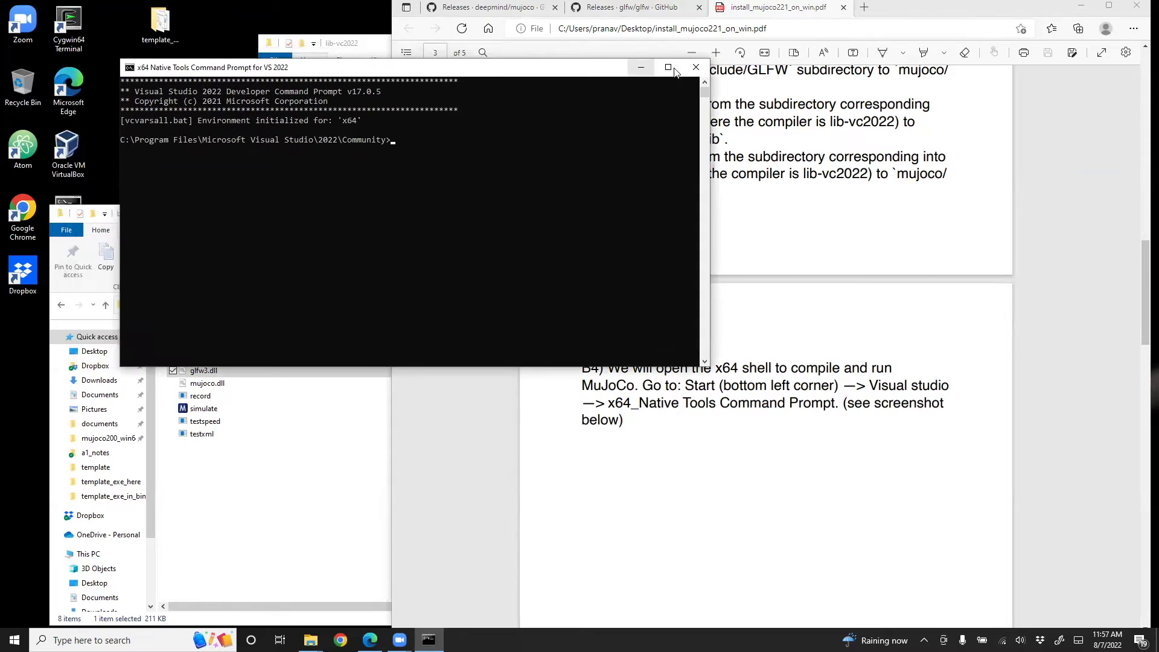
{"action": "left_click", "coordinate": [696, 67]}
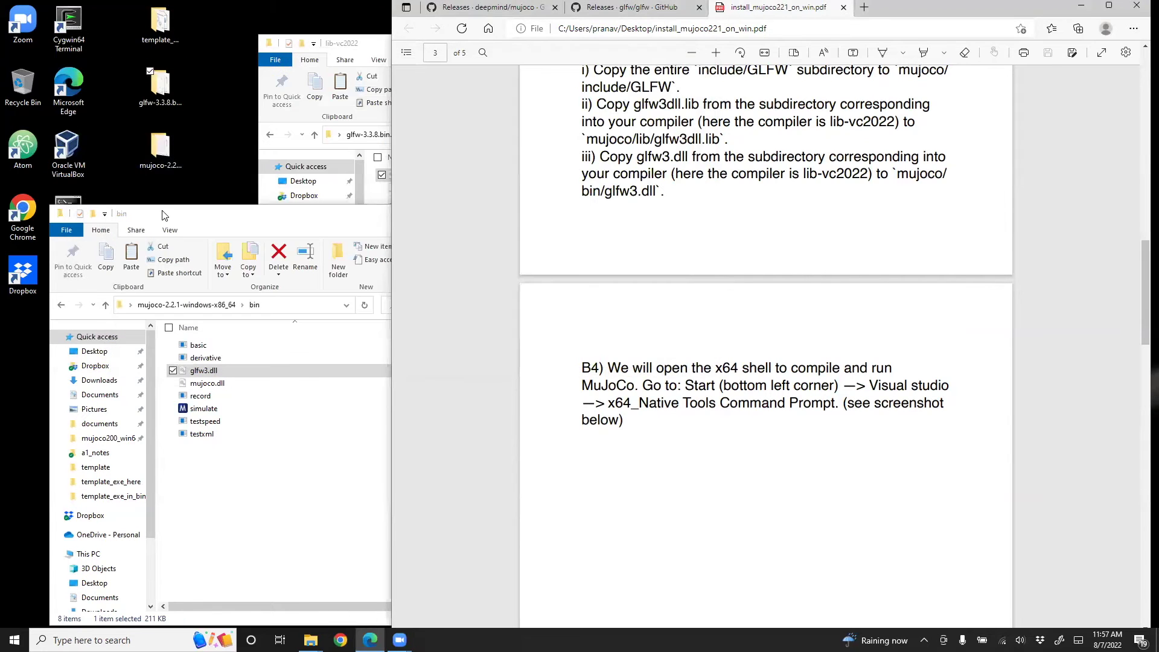
Step: Relaunch the x64 Native Tools Command Prompt from its desktop shortcut and scroll on in the guide
{"action": "left_click", "coordinate": [156, 228]}
{"action": "left_click_drag", "start_coordinate": [156, 229], "coordinate": [125, 267]}
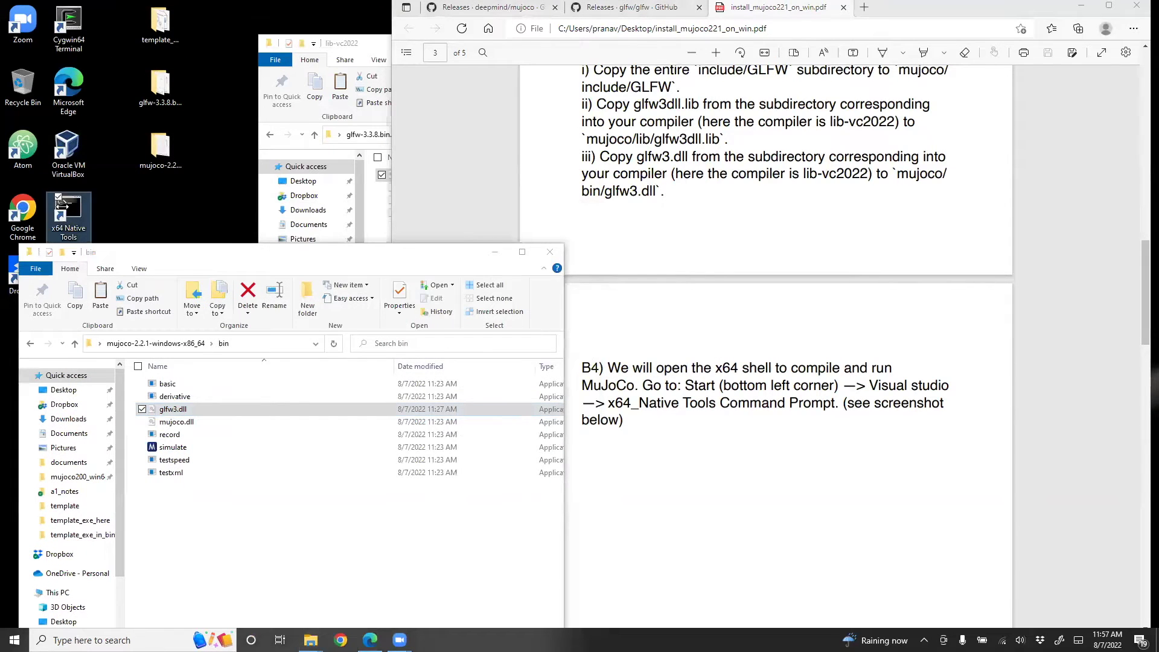
{"action": "double_click", "coordinate": [62, 205]}
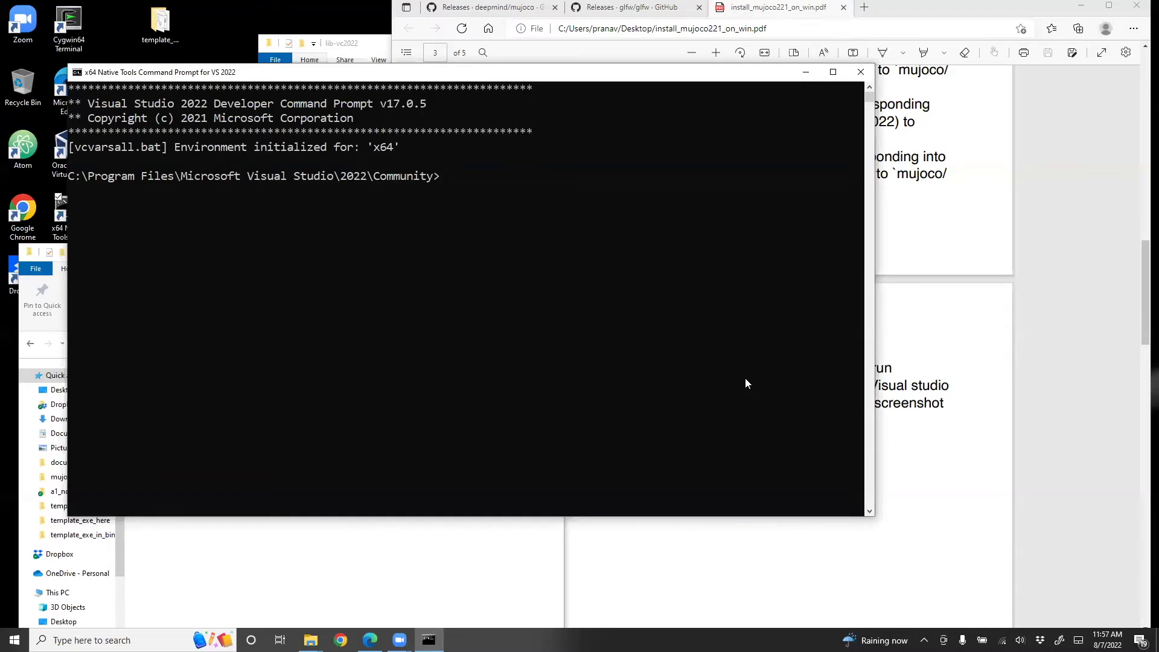
{"action": "left_click", "coordinate": [741, 388]}
{"action": "scroll", "coordinate": [741, 389], "scroll_direction": "down", "scroll_amount": 3}
{"action": "scroll", "coordinate": [741, 389], "scroll_direction": "down", "scroll_amount": 10}
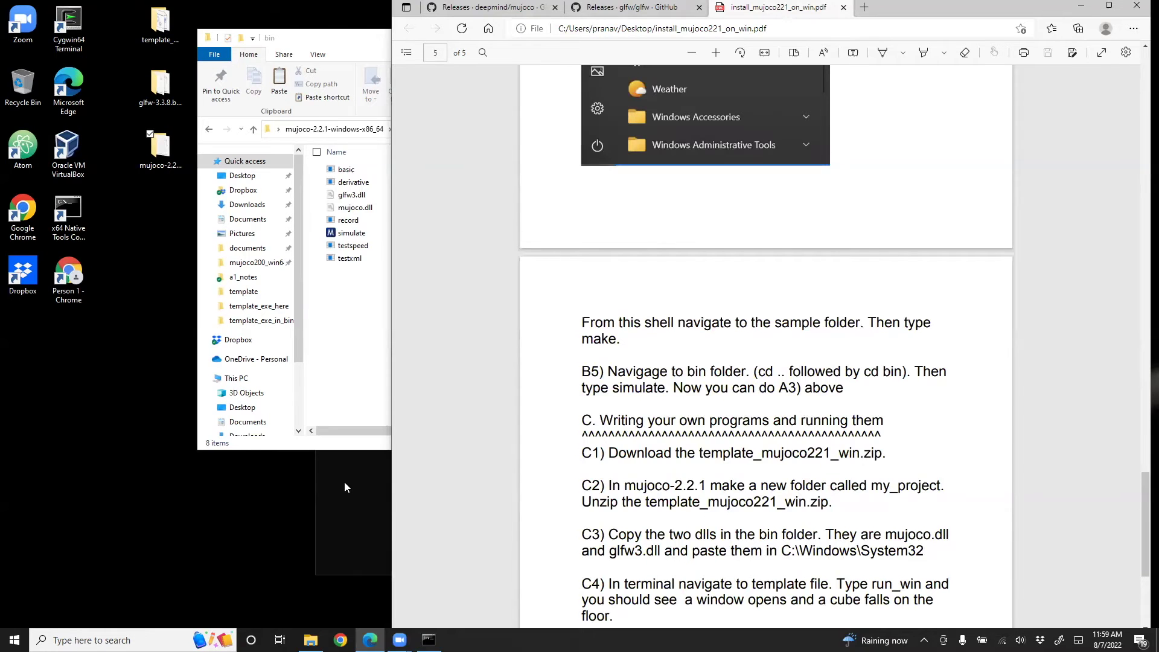
Step: Resize and reposition the command prompt, with Explorer showing the mujoco-2.2.1-windows-x86_64 folder
{"action": "left_click", "coordinate": [344, 483]}
{"action": "left_click_drag", "start_coordinate": [438, 133], "coordinate": [226, 108]}
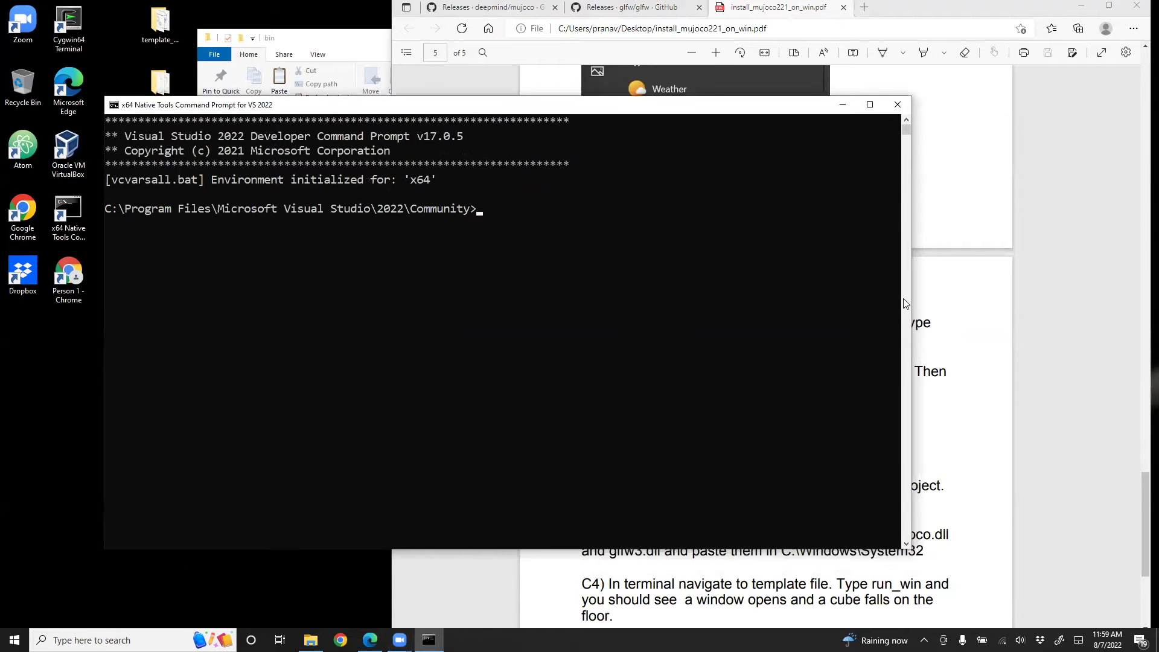
{"action": "left_click_drag", "start_coordinate": [761, 330], "coordinate": [712, 331]}
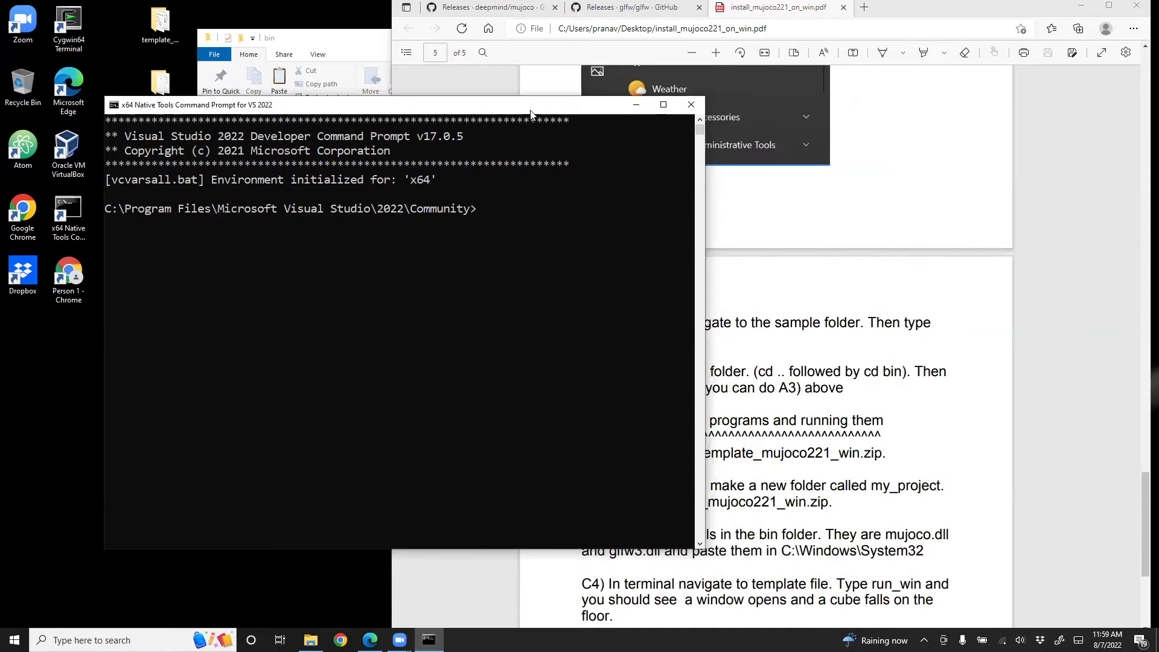
{"action": "left_click_drag", "start_coordinate": [525, 107], "coordinate": [486, 111]}
{"action": "left_click", "coordinate": [674, 340]}
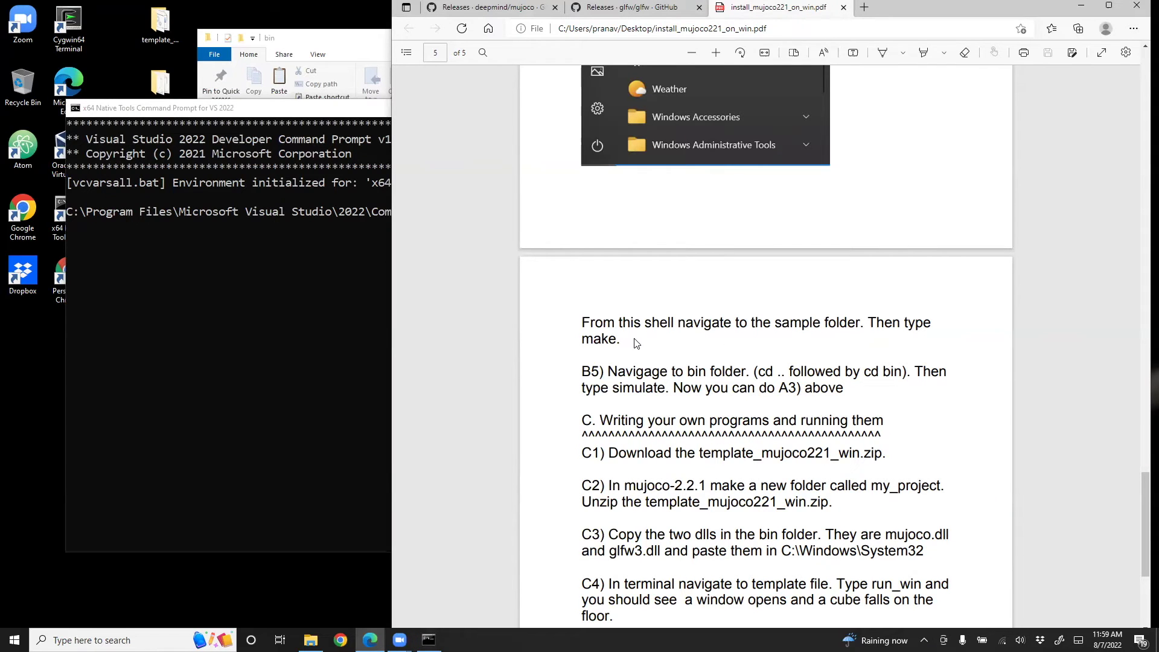
{"action": "left_click", "coordinate": [350, 42]}
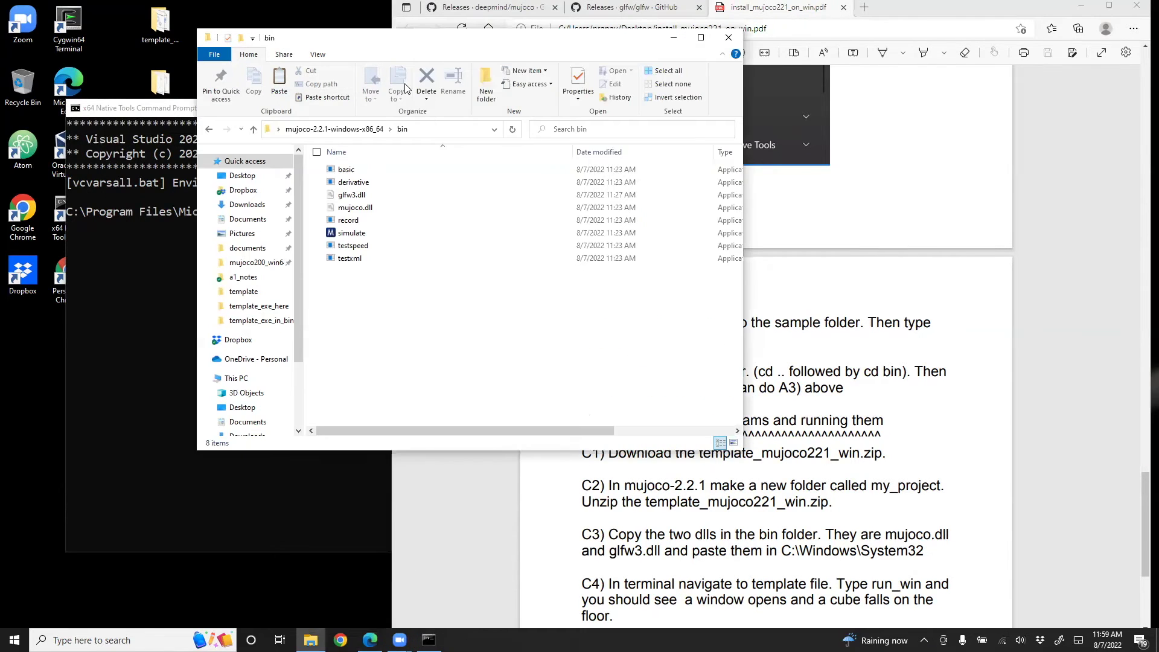
{"action": "left_click", "coordinate": [334, 129]}
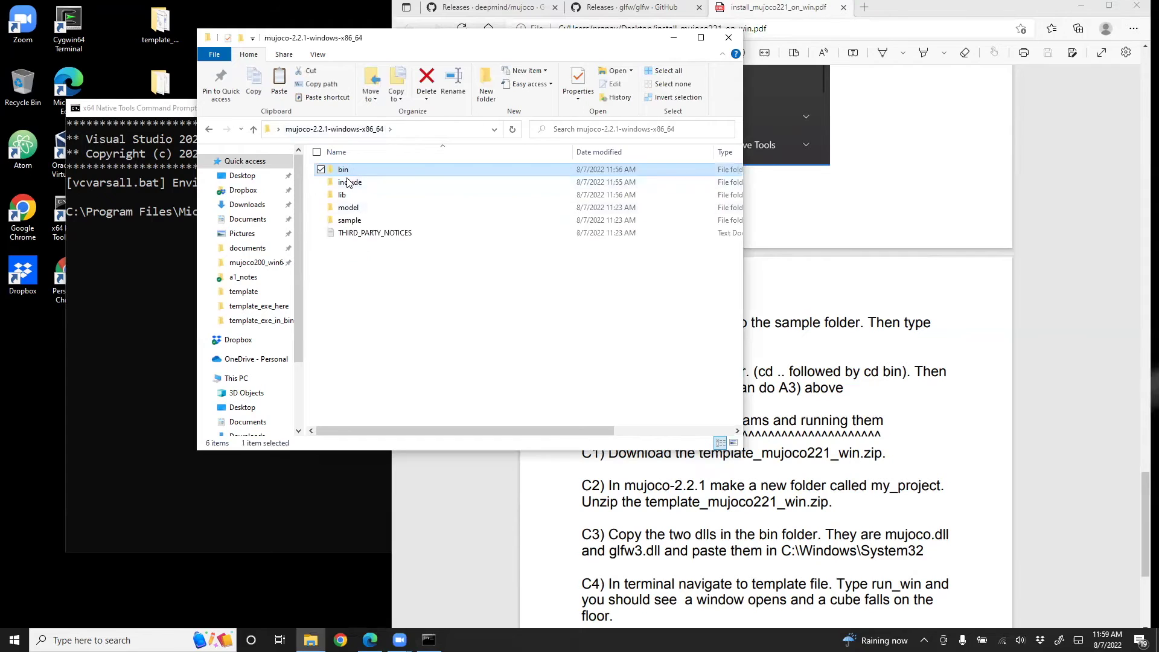
{"action": "left_click", "coordinate": [123, 272]}
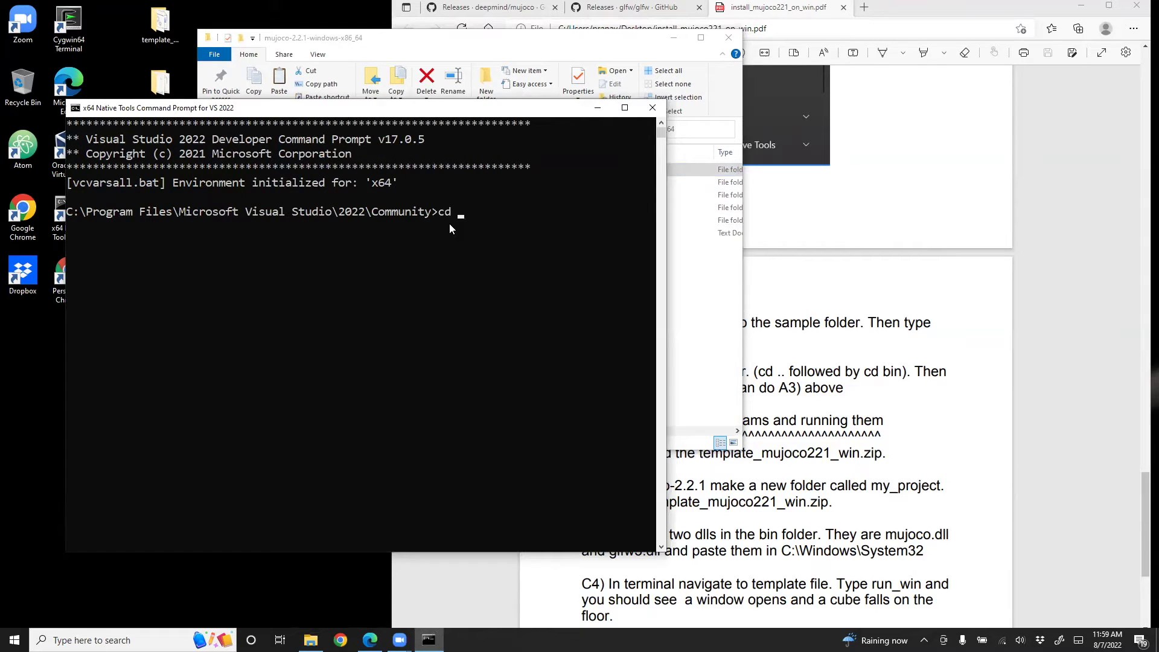
Step: Change directory to the C: root, then the user's home folder, then Desktop
{"action": "key", "text": "Return"}
{"action": "type", "text": "cd Users/pranav/Des"}
{"action": "key", "text": "BackSpace"}
{"action": "key", "text": "BackSpace"}
{"action": "key", "text": "BackSpace"}
{"action": "type", "text": "Desk"}
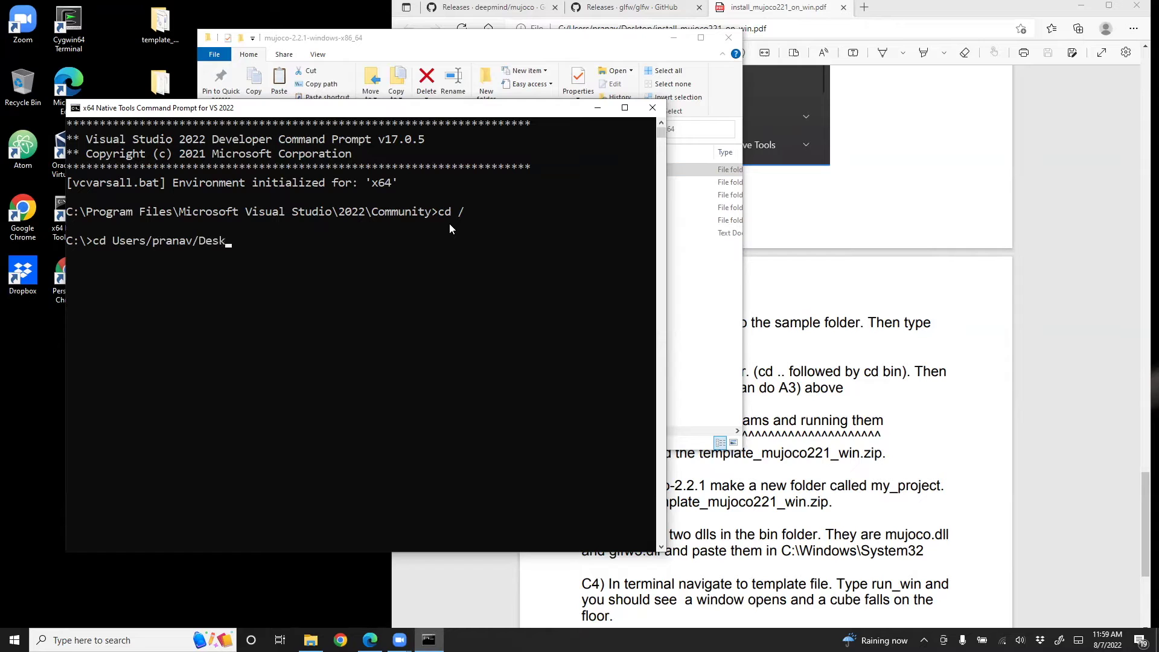
{"action": "key", "text": "BackSpace"}
{"action": "key", "text": "BackSpace"}
{"action": "key", "text": "BackSpace"}
{"action": "key", "text": "BackSpace"}
{"action": "key", "text": "Return"}
{"action": "type", "text": "cd Desktop"}
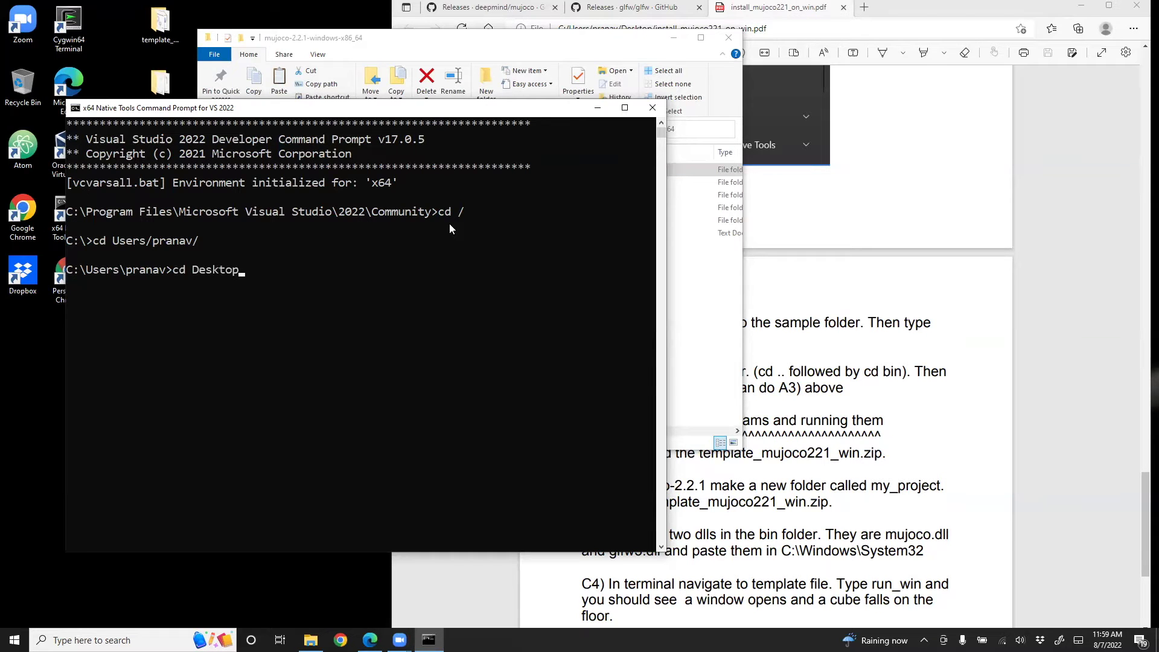
{"action": "key", "text": "Return"}
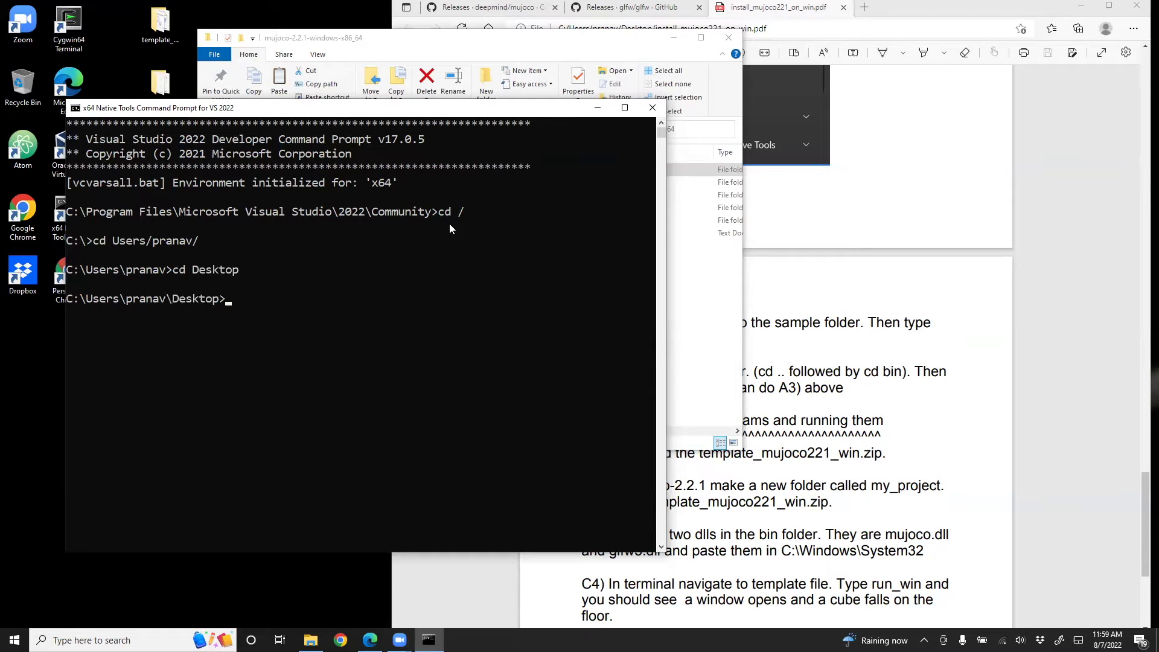
Step: Change into mujoco-2.2.1-windows-x86_64 and then its sample folder
{"action": "type", "text": "cd mu"}
{"action": "key", "text": "Tab"}
{"action": "key", "text": "Return"}
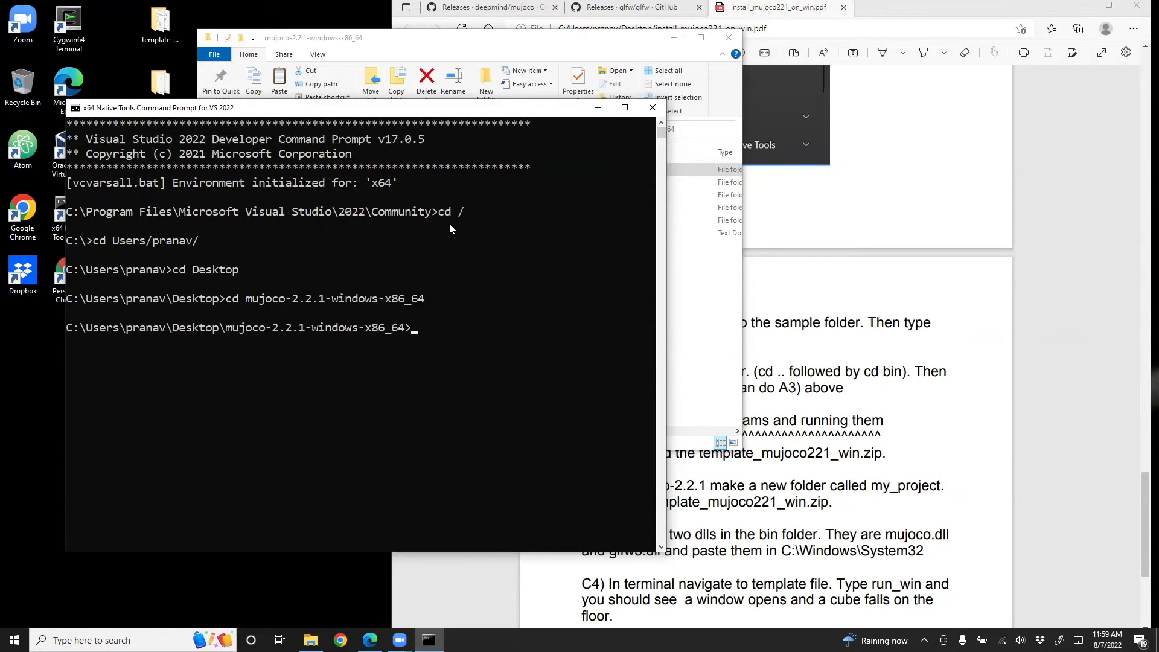
{"action": "left_click", "coordinate": [399, 46]}
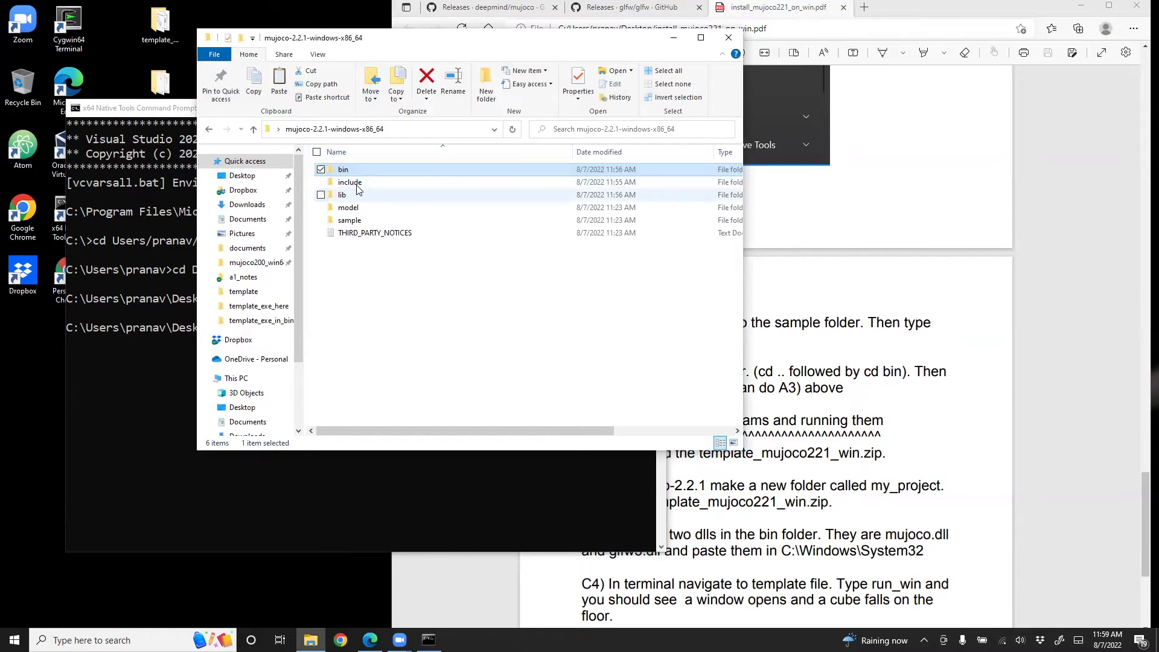
{"action": "left_click", "coordinate": [170, 368]}
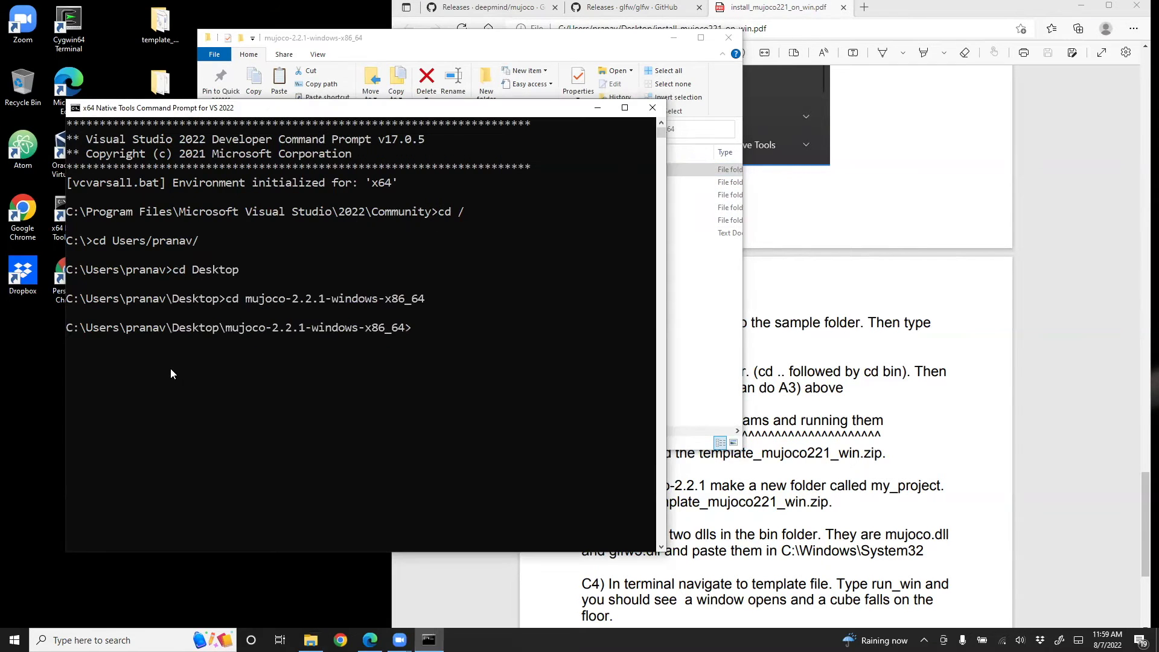
{"action": "type", "text": "c"}
{"action": "type", "text": "d sample"}
{"action": "key", "text": "Return"}
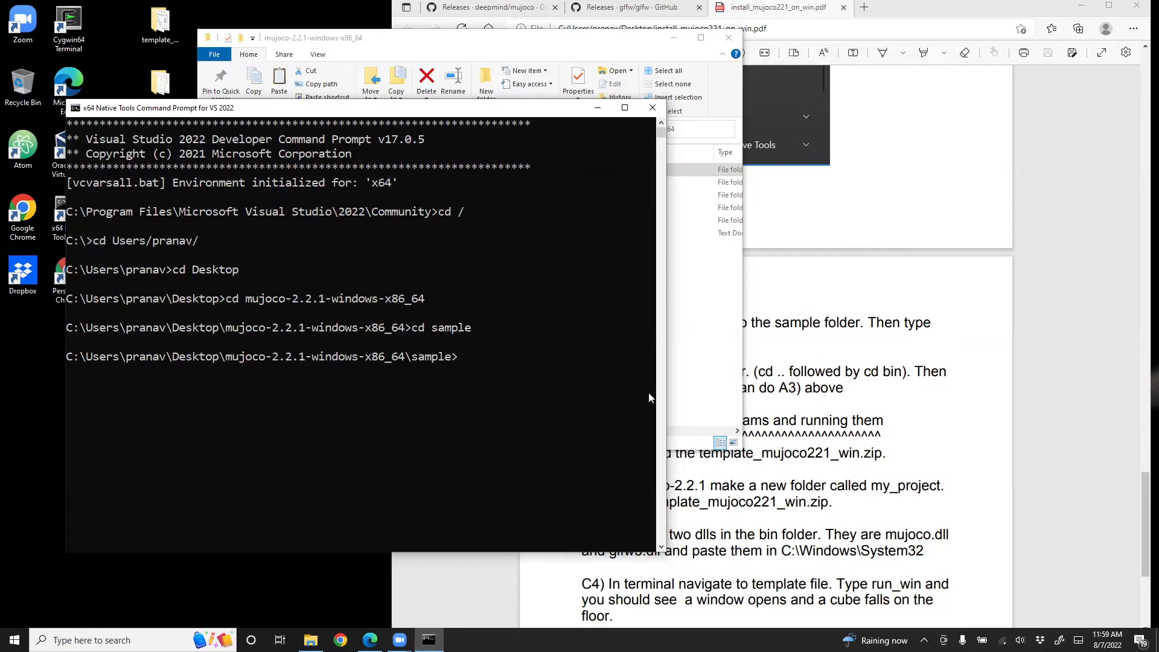
{"action": "left_click", "coordinate": [826, 349]}
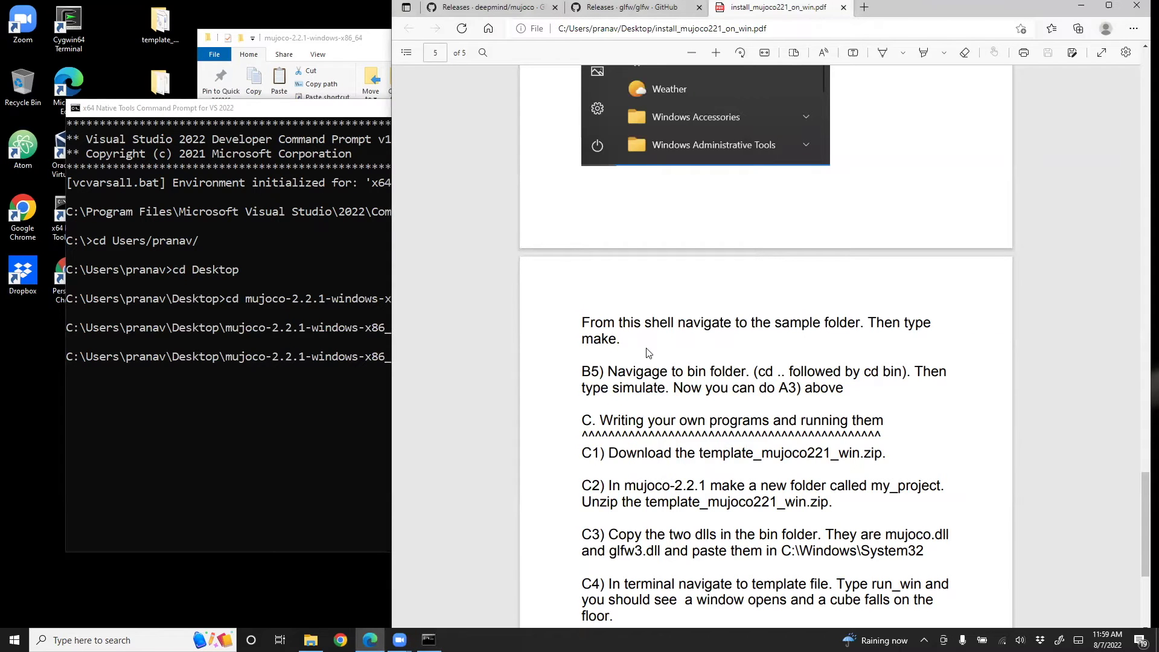
{"action": "left_click", "coordinate": [306, 417]}
Step: Open the sample folder in Explorer and confirm the Makefile is there
{"action": "left_click", "coordinate": [363, 48]}
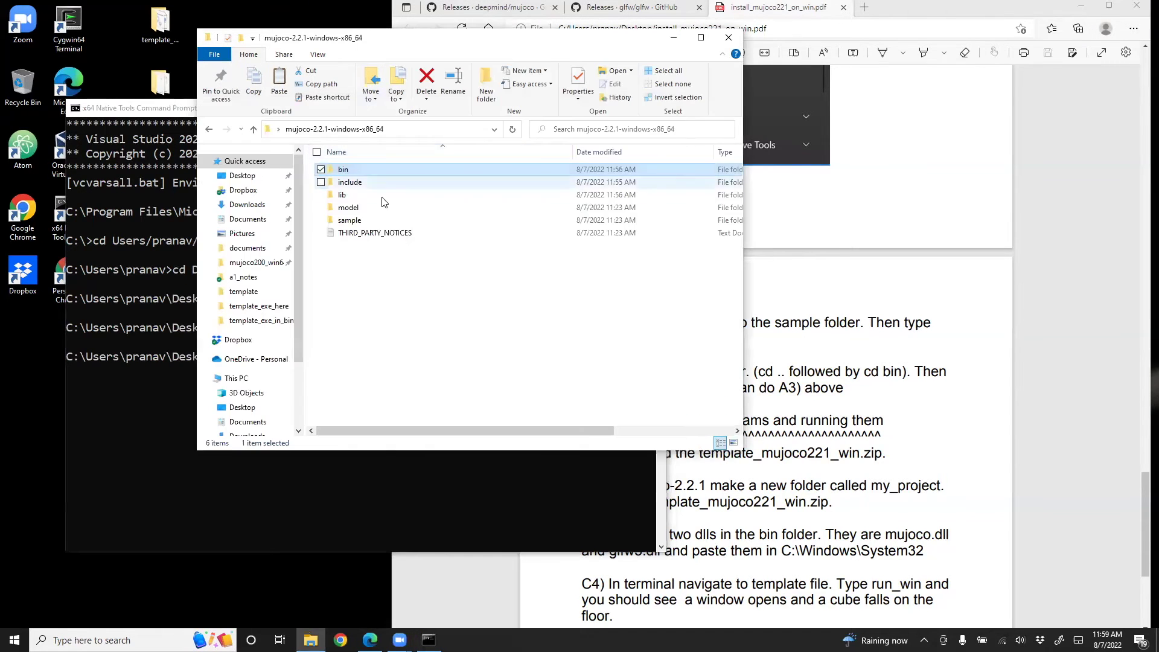
{"action": "double_click", "coordinate": [350, 220]}
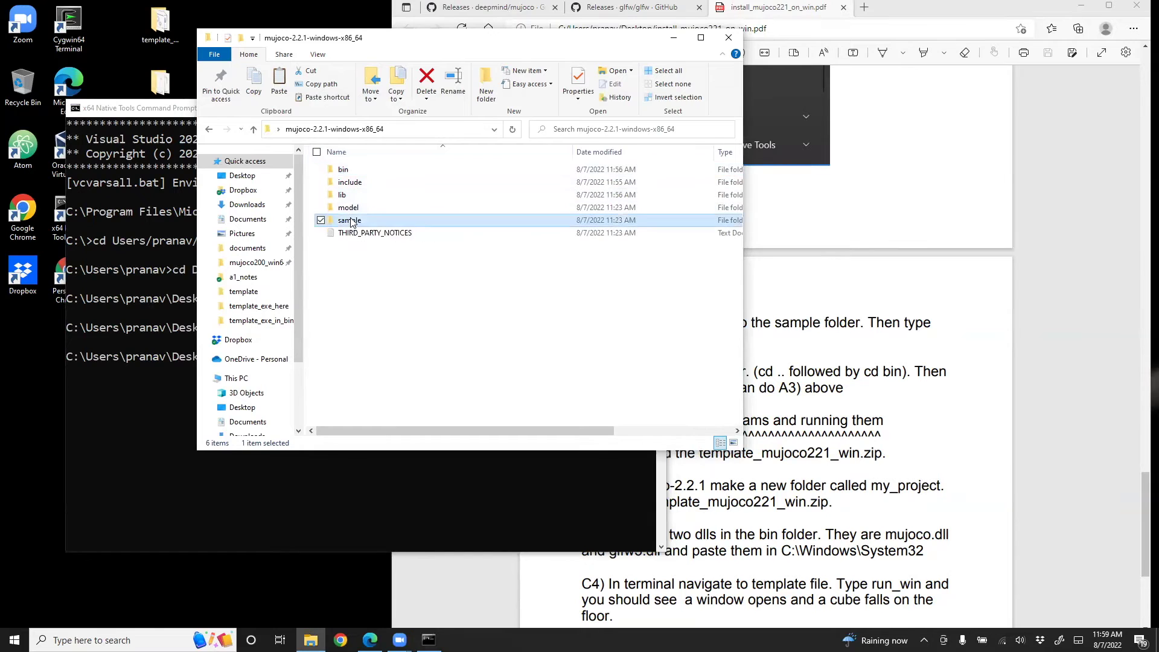
{"action": "left_click", "coordinate": [352, 236]}
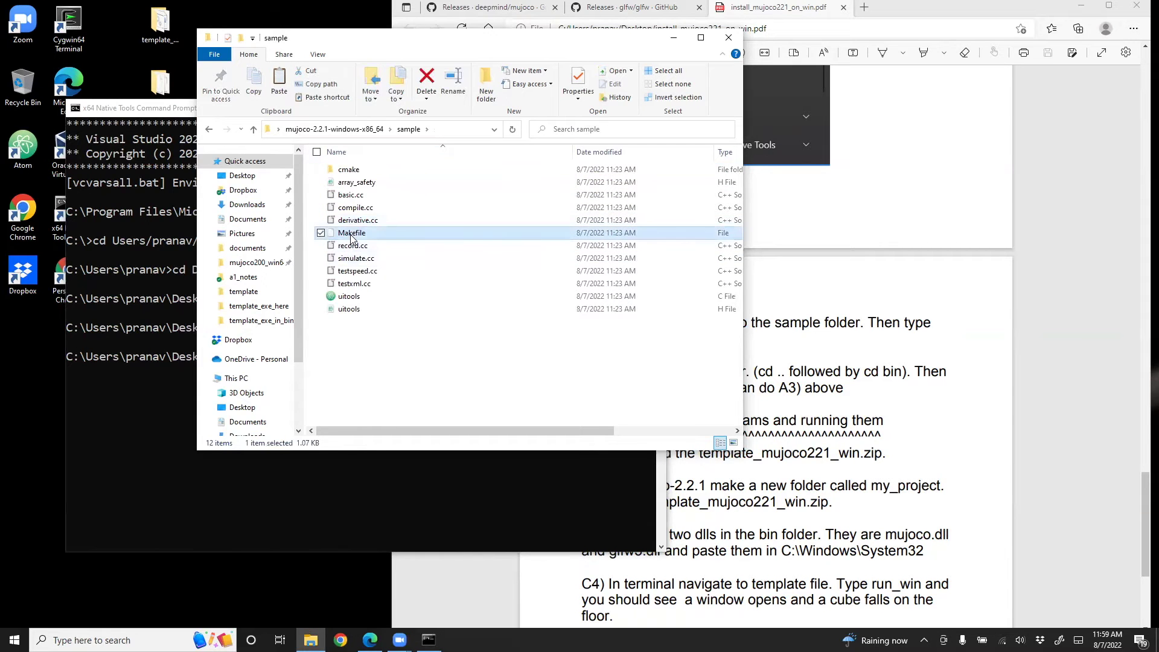
Step: Run make, then nmake, in the sample folder to build the samples
{"action": "left_click", "coordinate": [134, 444]}
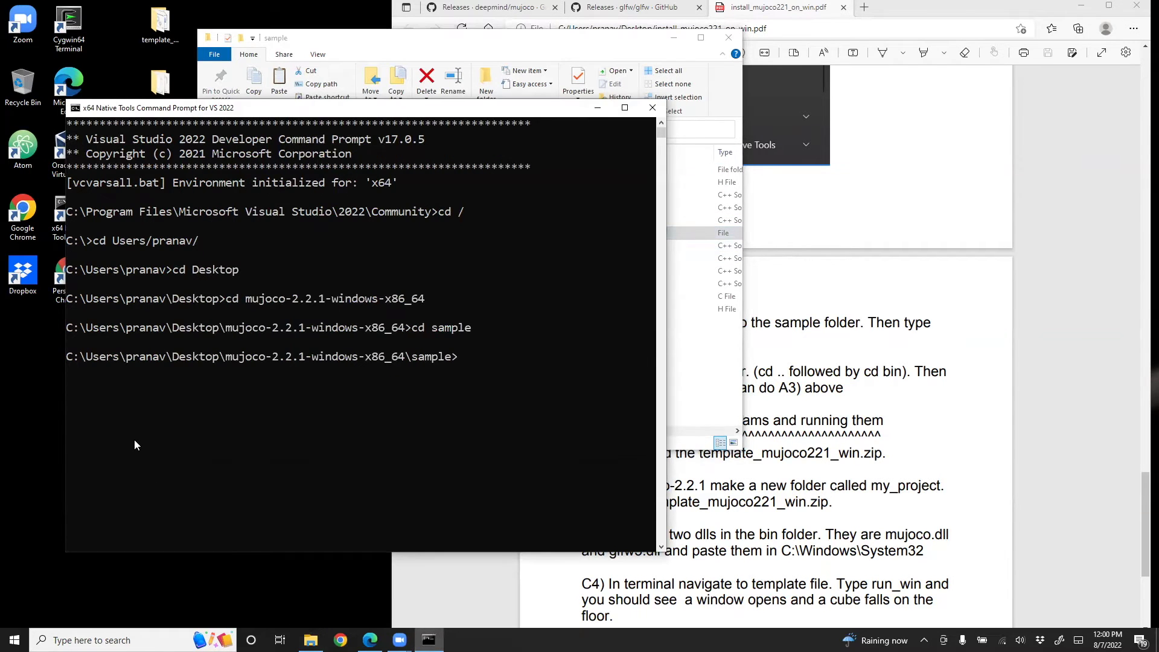
{"action": "type", "text": "make"}
{"action": "key", "text": "Return"}
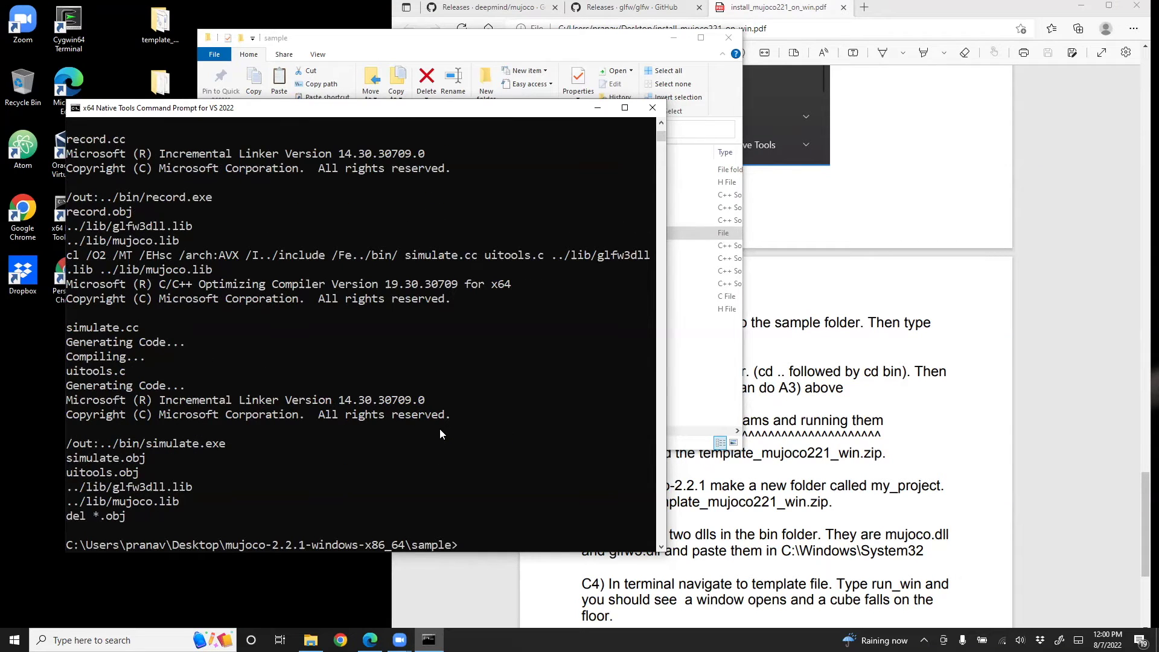
{"action": "type", "text": "nmake"}
{"action": "key", "text": "BackSpace"}
{"action": "key", "text": "BackSpace"}
{"action": "key", "text": "BackSpace"}
{"action": "type", "text": "ake"}
{"action": "key", "text": "Return"}
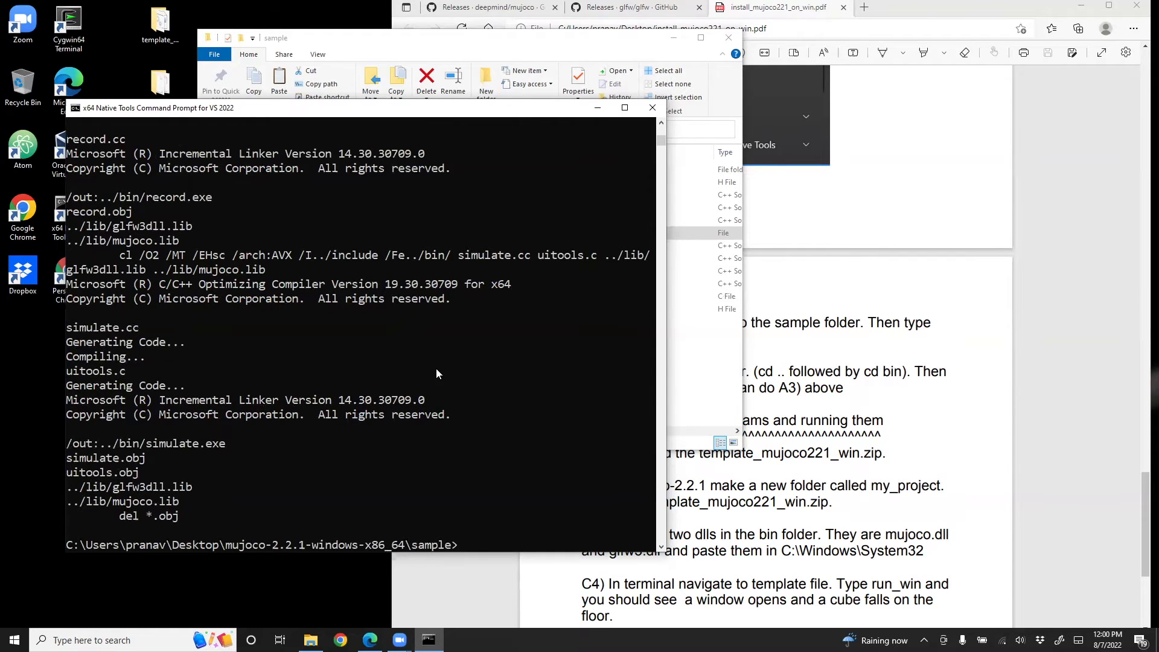
Step: Go up from sample to mujoco-2.2.1-windows-x86_64 and open bin to see basic, record, simulate and the other builds
{"action": "left_click", "coordinate": [384, 47]}
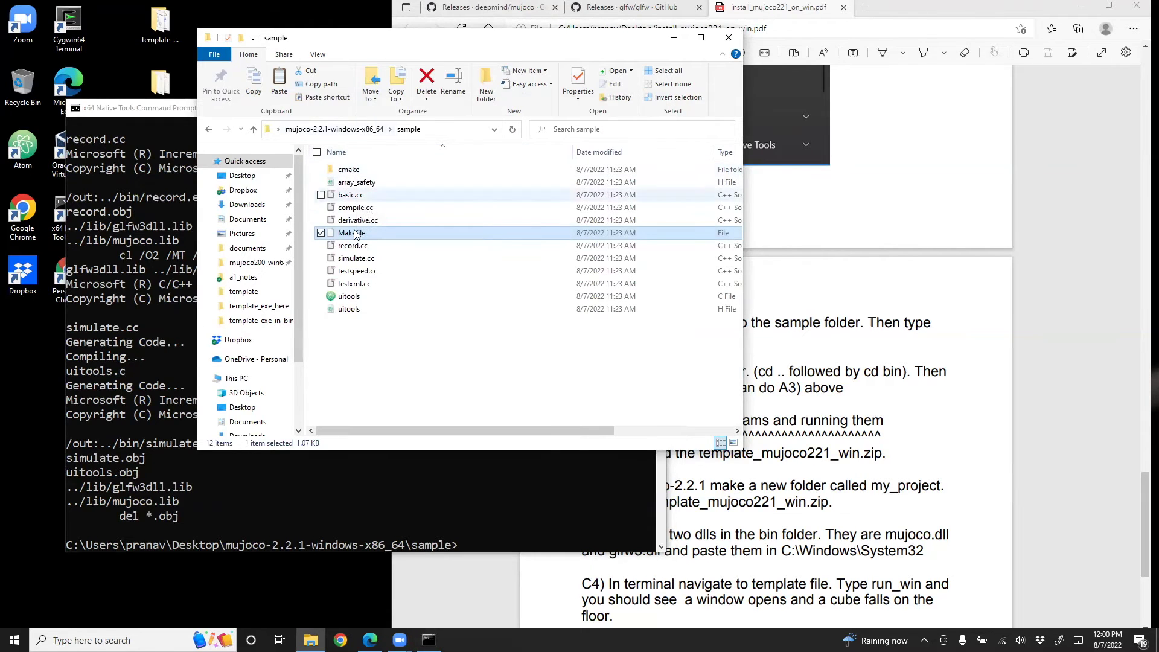
{"action": "left_click", "coordinate": [364, 130]}
{"action": "left_click", "coordinate": [747, 383]}
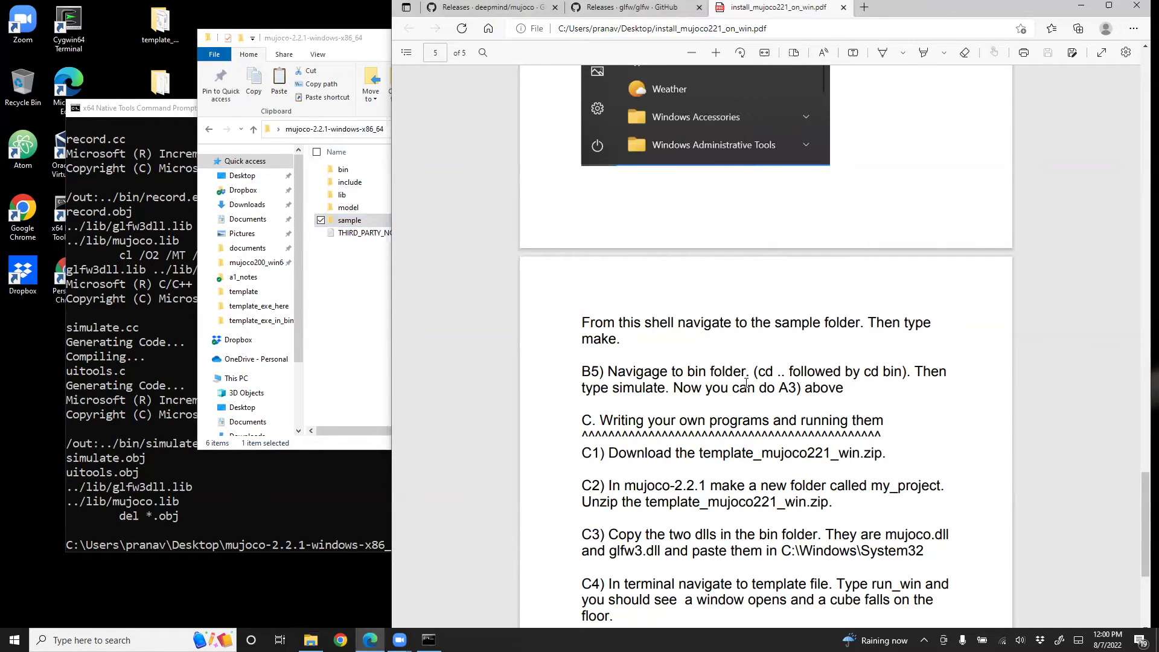
{"action": "left_click", "coordinate": [368, 281]}
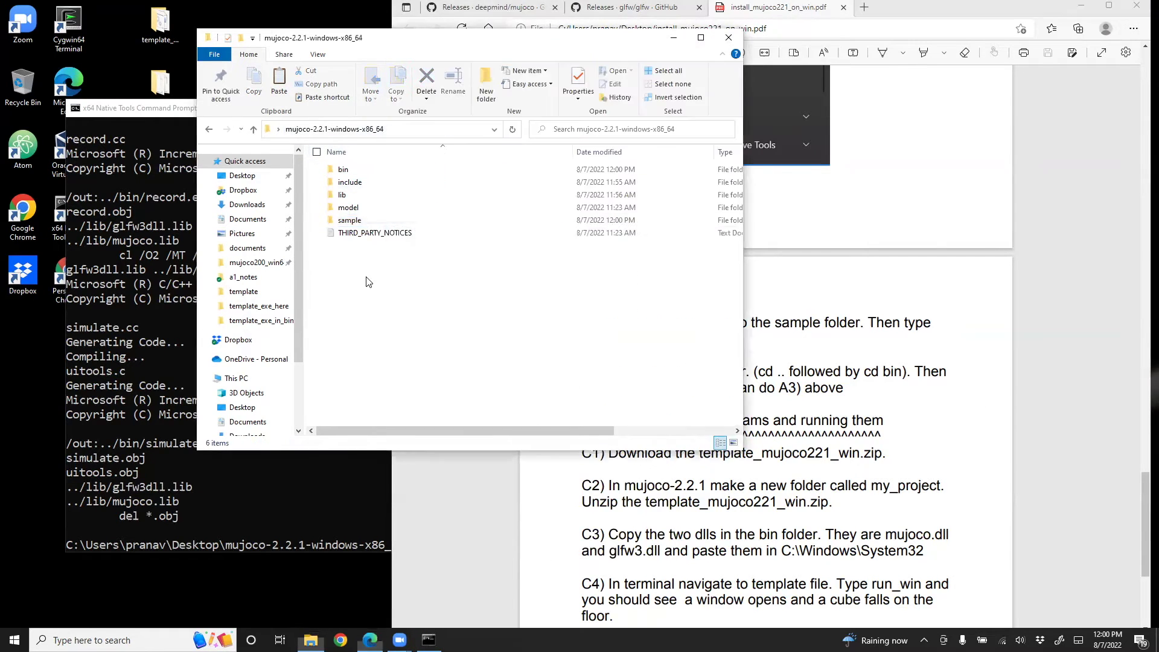
{"action": "double_click", "coordinate": [343, 169]}
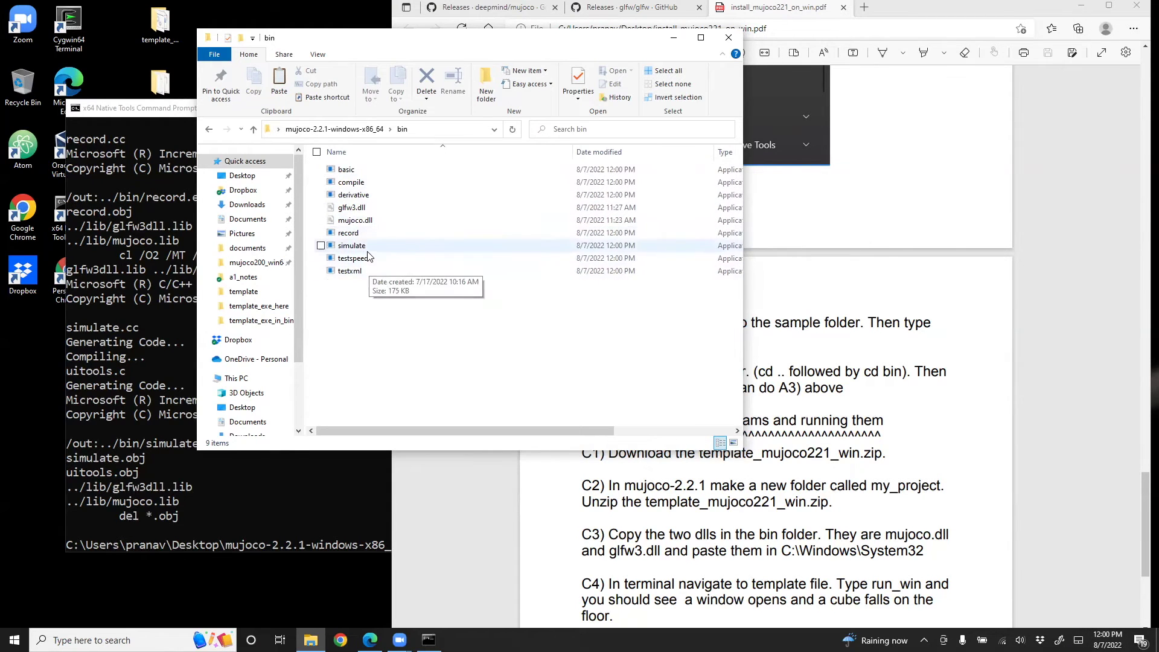
Step: Move from sample into the bin folder and launch simulate
{"action": "left_click", "coordinate": [127, 439]}
{"action": "type", "text": "cd .."}
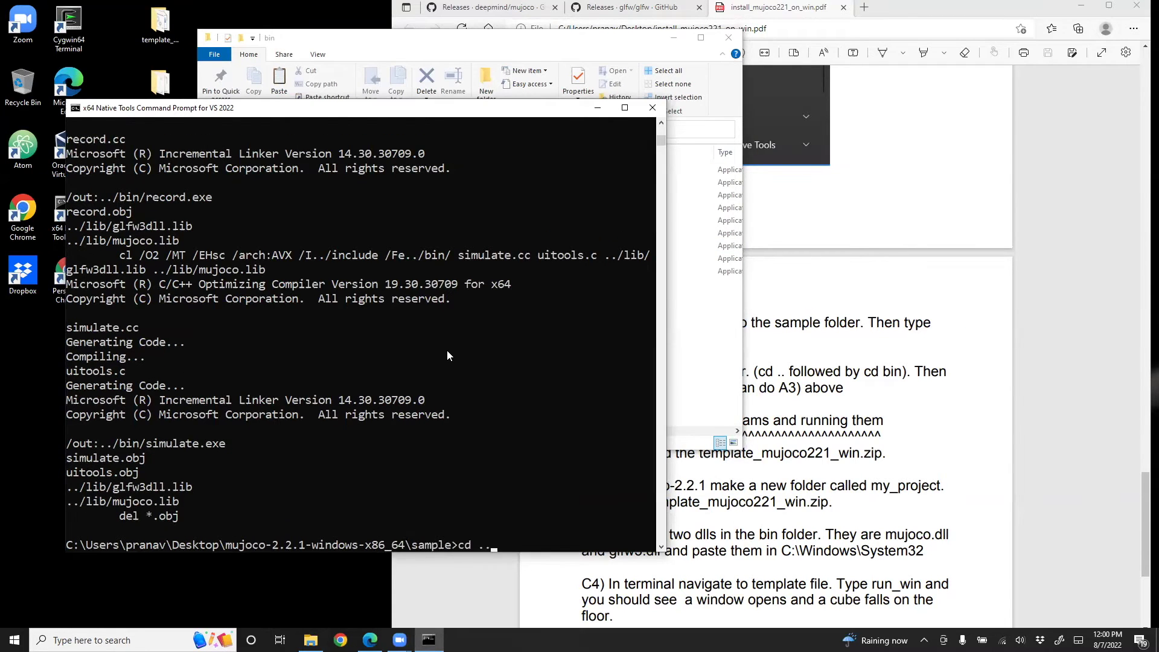
{"action": "key", "text": "Return"}
{"action": "type", "text": "cd bin"}
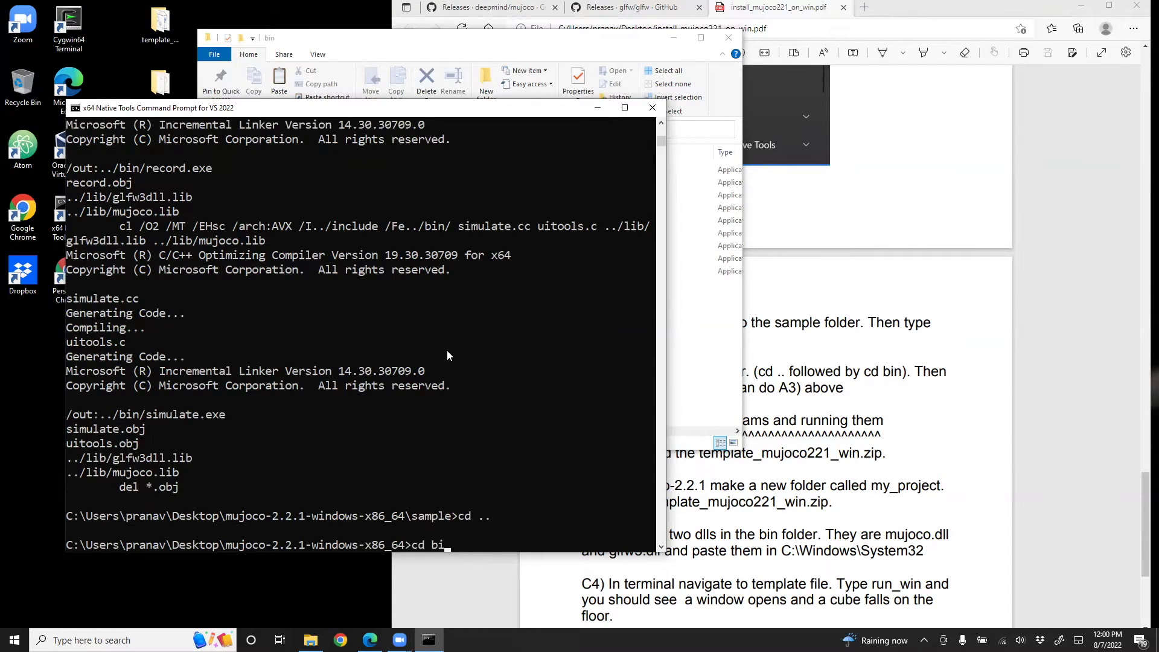
{"action": "key", "text": "Return"}
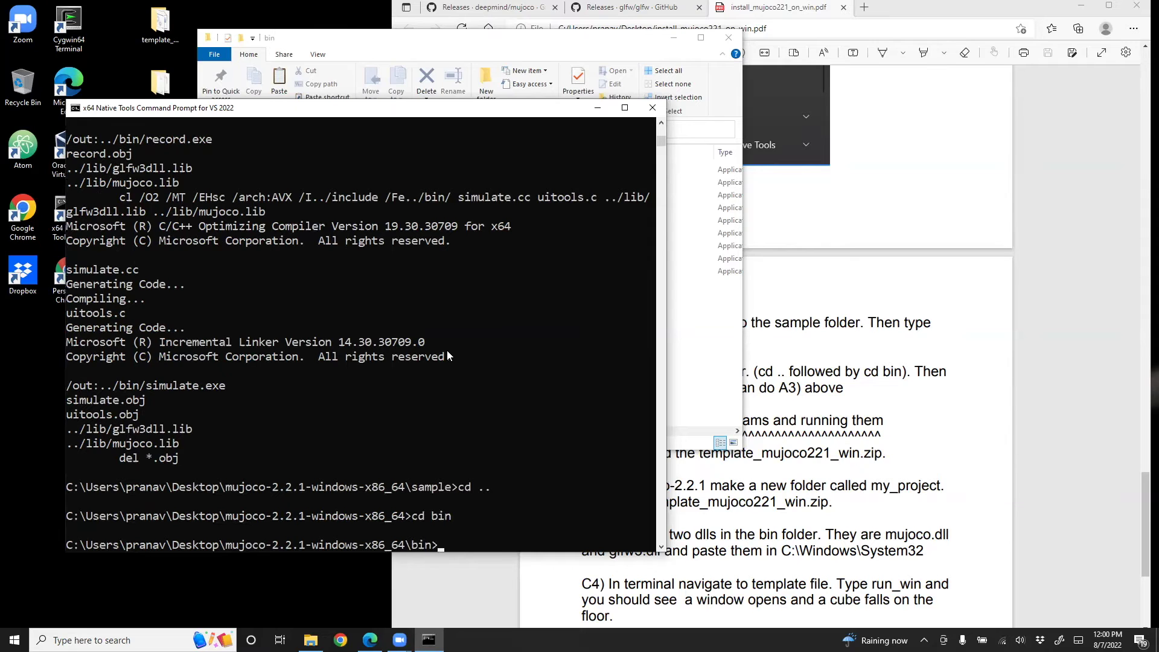
{"action": "type", "text": "./simulate"}
{"action": "key", "text": "Return"}
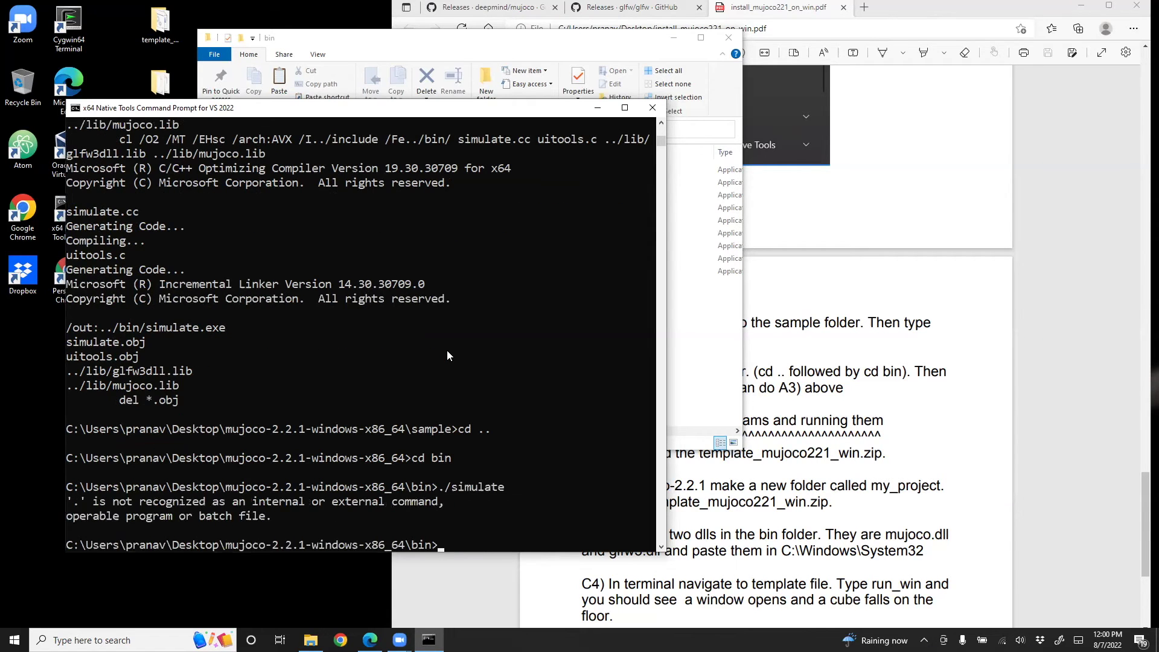
{"action": "type", "text": "simulate"}
{"action": "key", "text": "Return"}
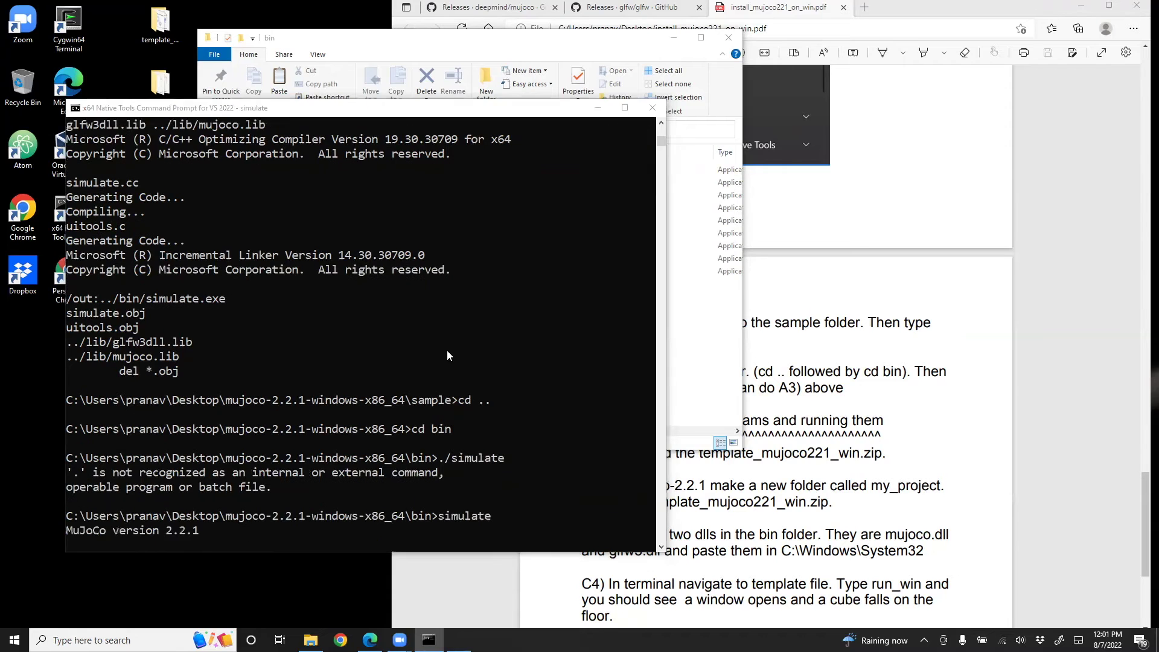
Step: Drag humanoid.xml from model\humanoid onto Simulate, then close the simulator
{"action": "left_click_drag", "start_coordinate": [396, 38], "coordinate": [512, 21]}
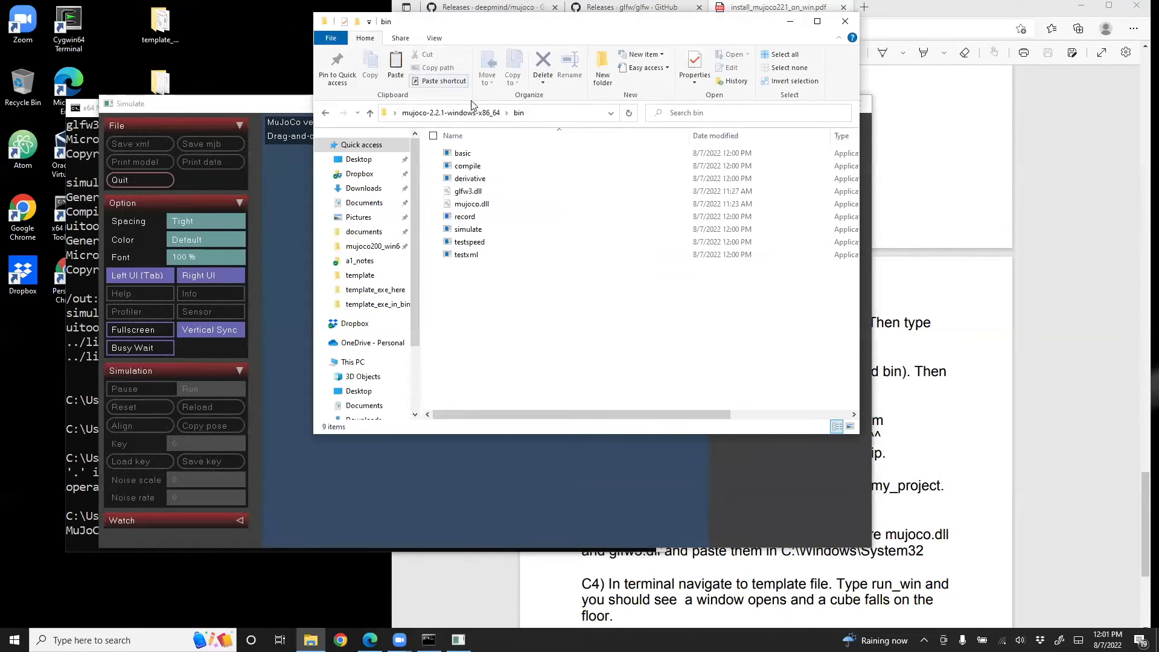
{"action": "left_click", "coordinate": [470, 114]}
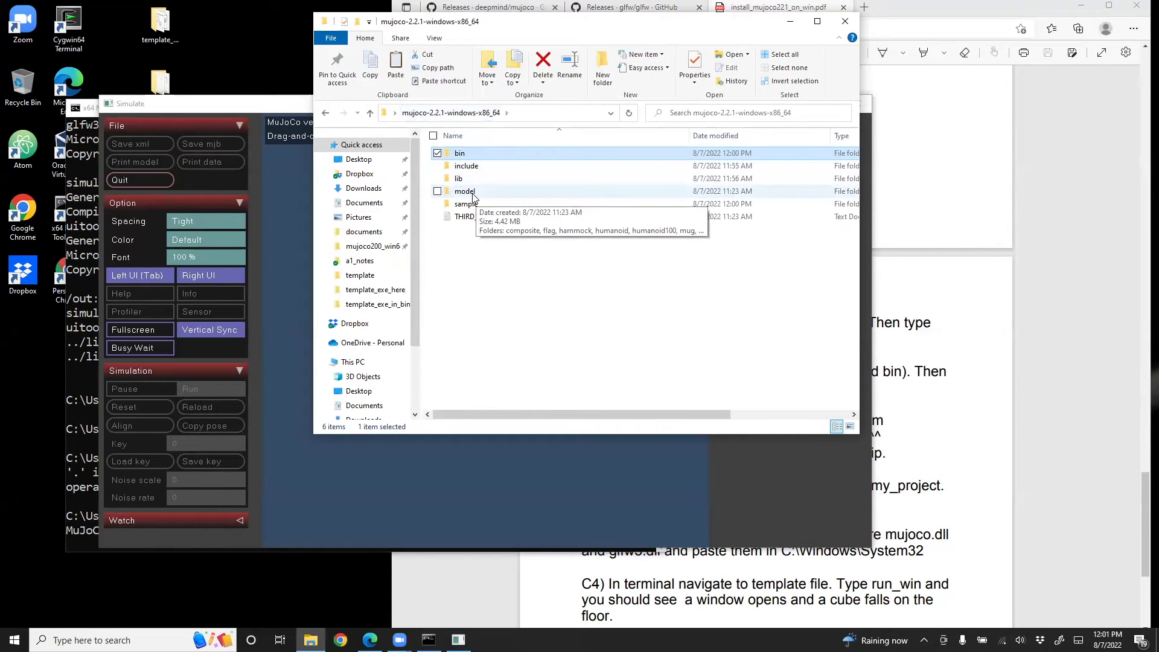
{"action": "left_click", "coordinate": [473, 193]}
{"action": "right_click", "coordinate": [473, 193]}
{"action": "key", "text": "Escape"}
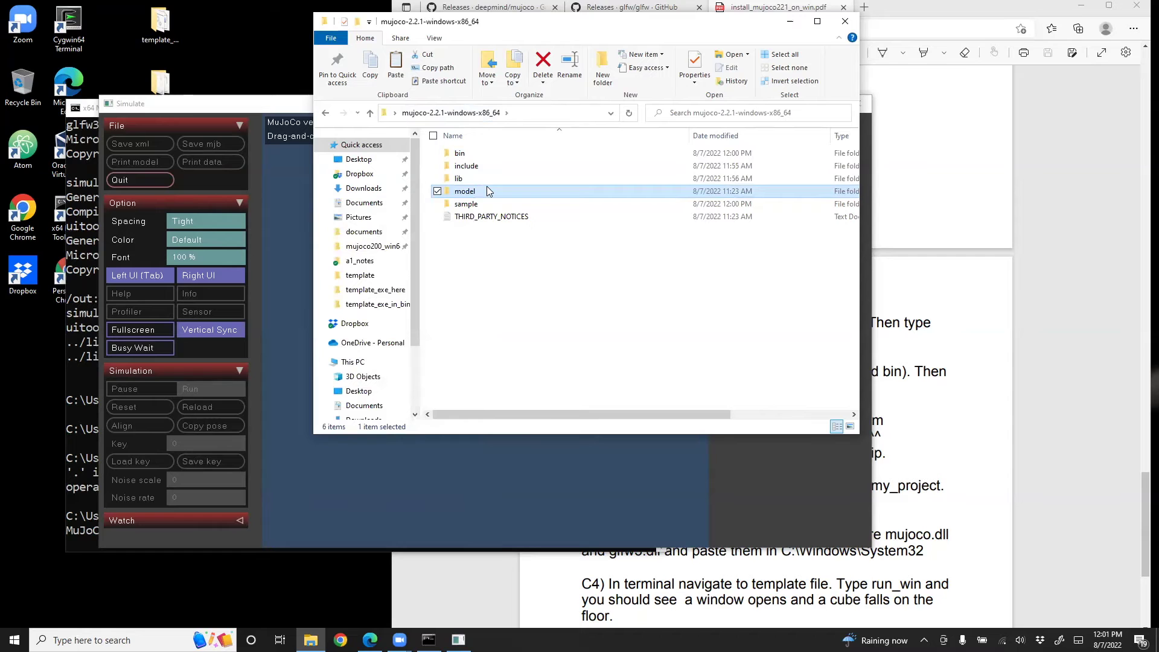
{"action": "left_click", "coordinate": [486, 191]}
{"action": "double_click", "coordinate": [459, 191]}
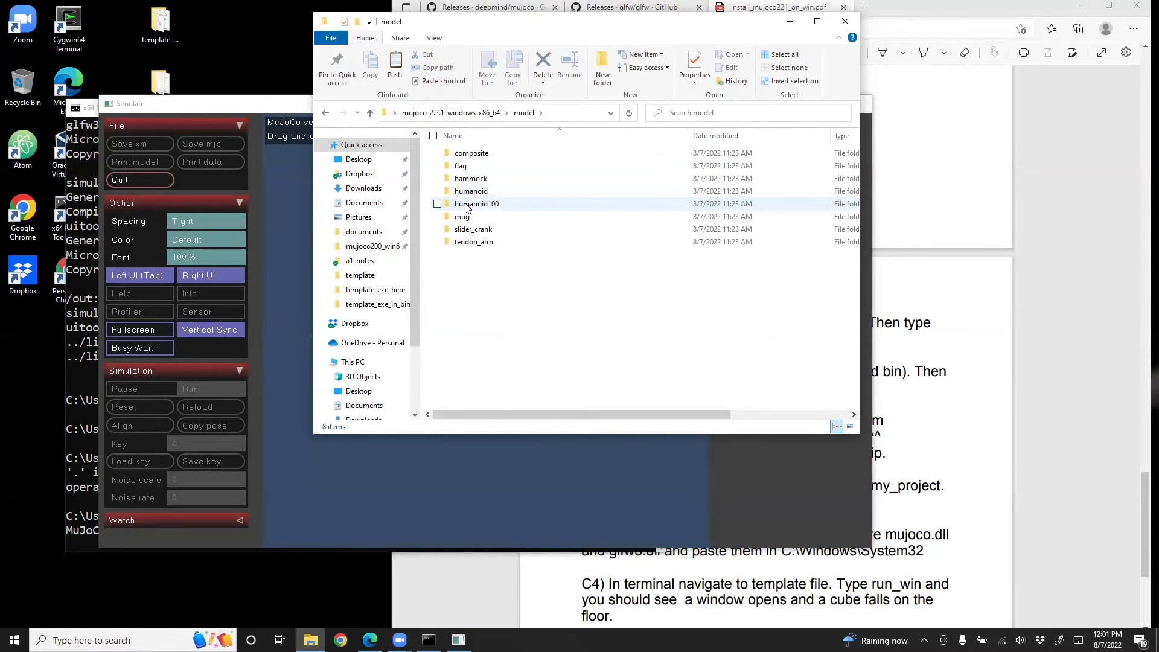
{"action": "double_click", "coordinate": [468, 191]}
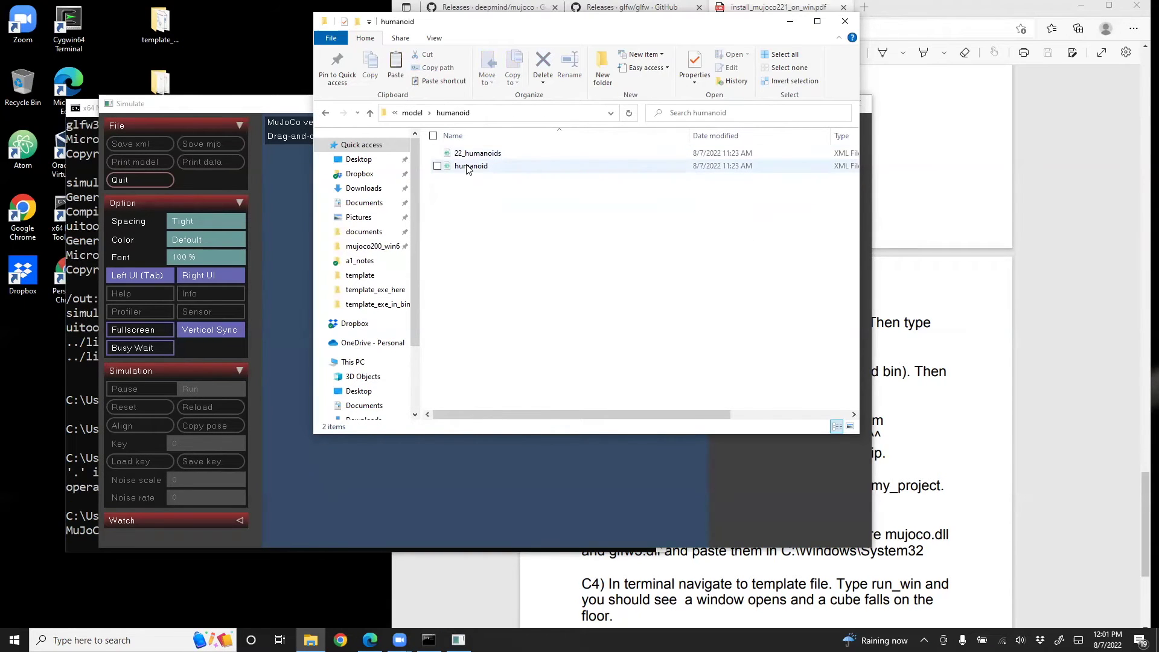
{"action": "left_click_drag", "start_coordinate": [467, 169], "coordinate": [293, 212]}
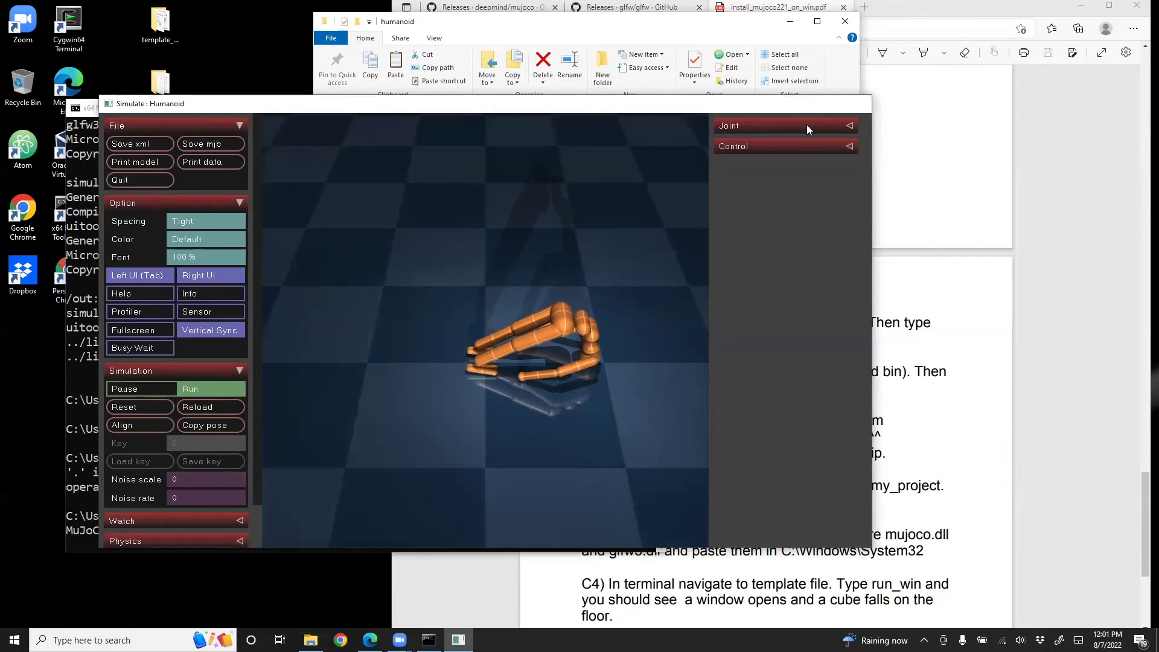
{"action": "left_click", "coordinate": [858, 103]}
{"action": "left_click", "coordinate": [259, 312]}
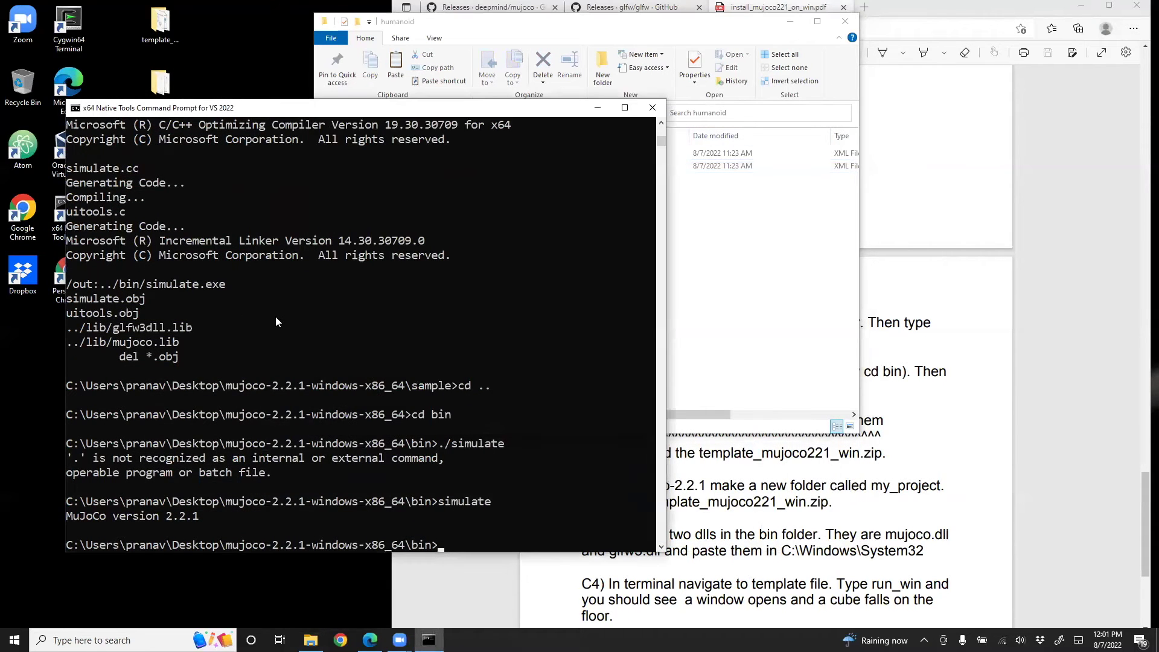
{"action": "left_click", "coordinate": [935, 516]}
{"action": "scroll", "coordinate": [935, 517], "scroll_direction": "down", "scroll_amount": 3}
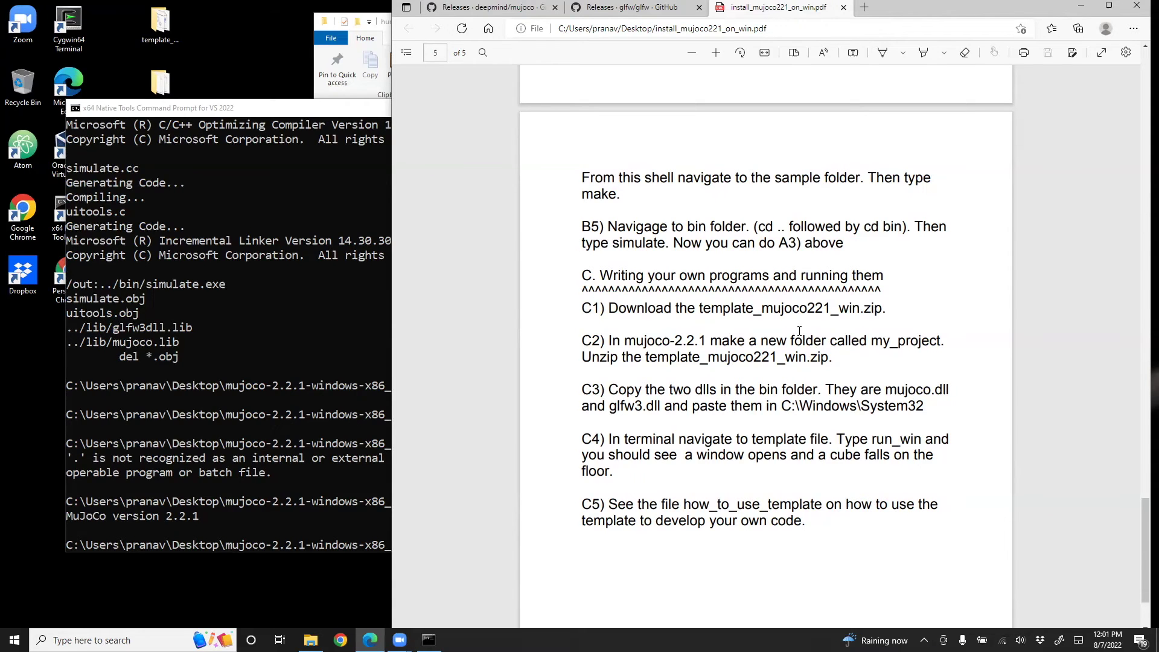
{"action": "left_click_drag", "start_coordinate": [270, 108], "coordinate": [274, 147]}
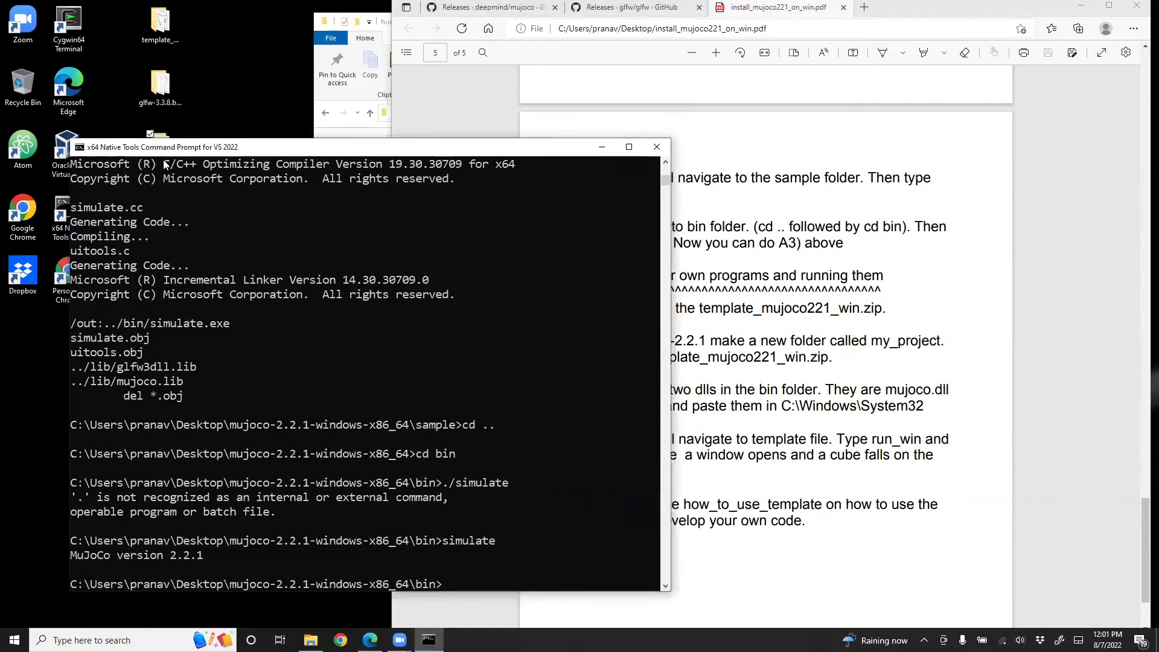
{"action": "left_click", "coordinate": [160, 27]}
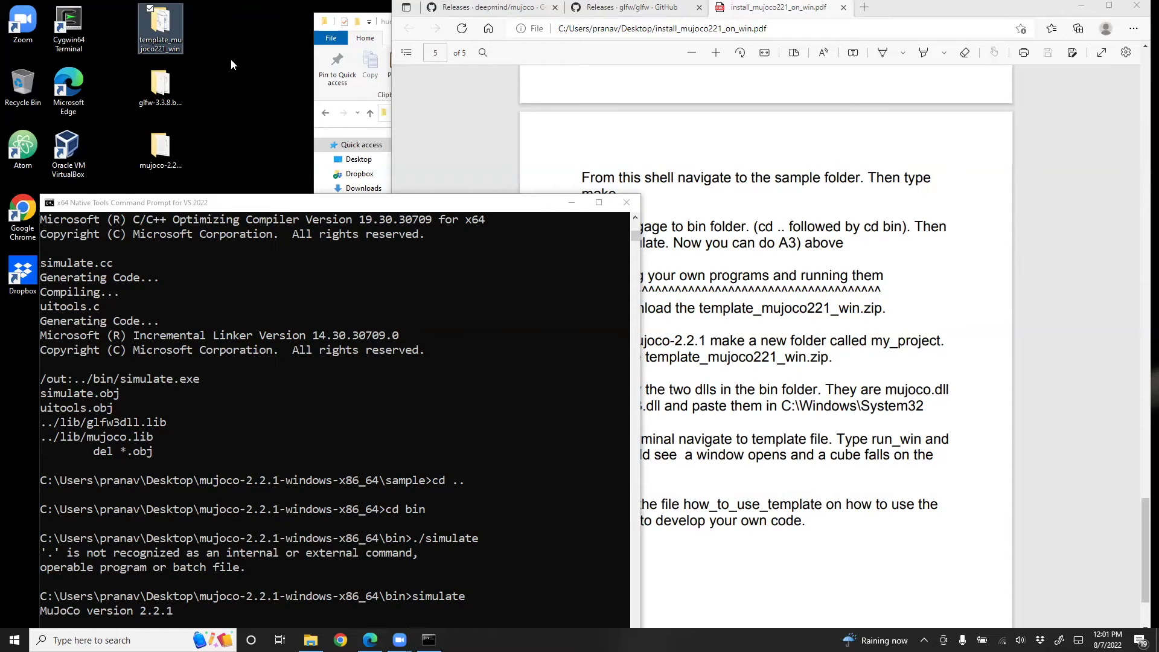
{"action": "left_click_drag", "start_coordinate": [202, 204], "coordinate": [208, 154]}
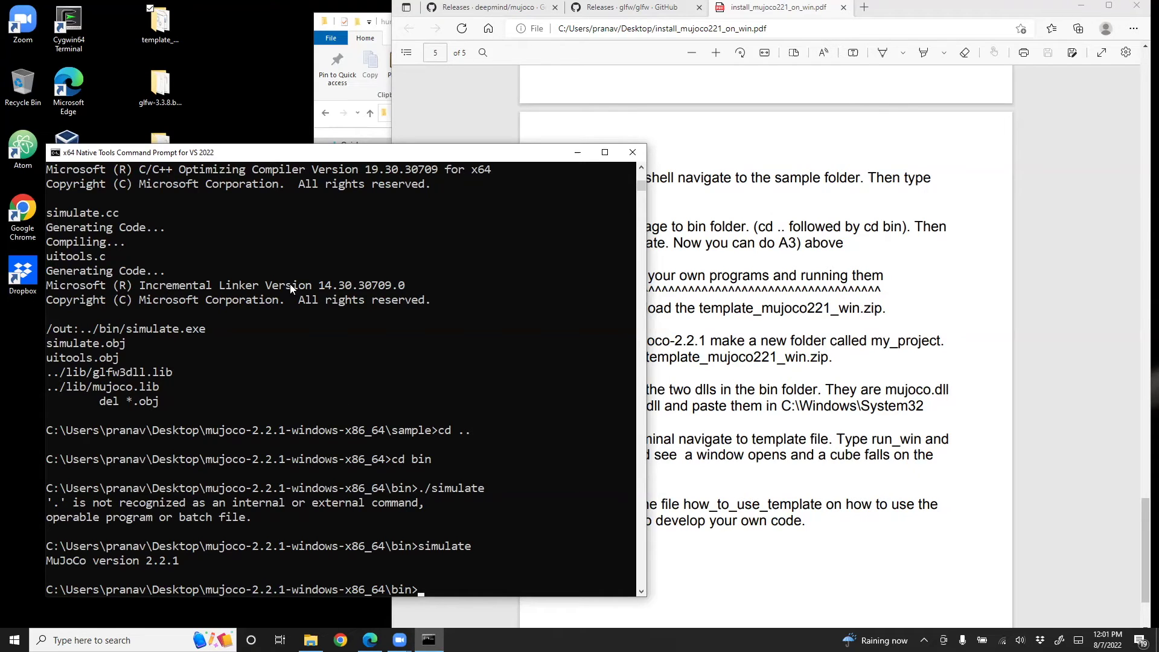
{"action": "left_click_drag", "start_coordinate": [207, 152], "coordinate": [244, 153]}
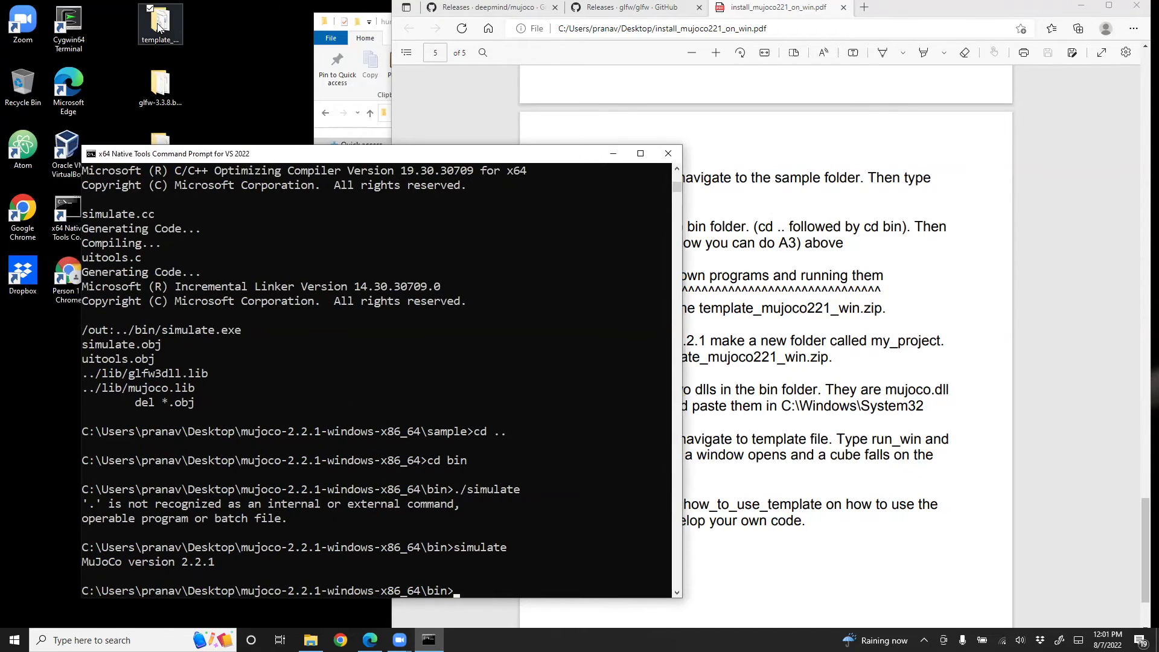
Step: Check the template_mujoco221_win folder, then open mujoco-2.2.1-windows-x86_64 from the desktop
{"action": "double_click", "coordinate": [160, 24]}
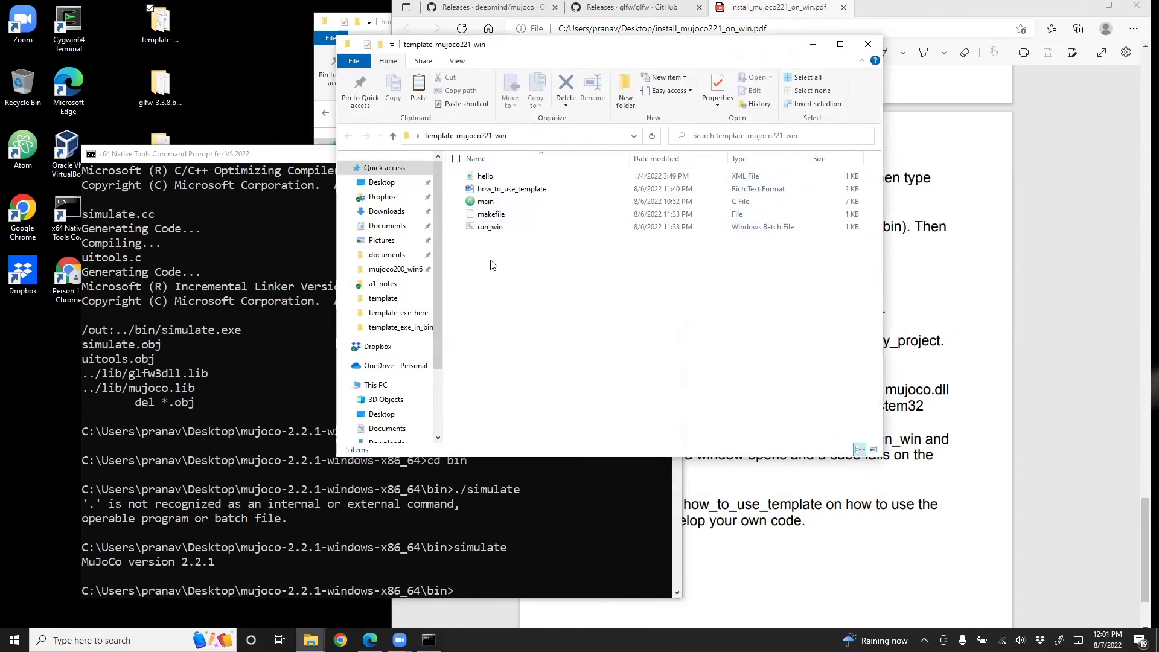
{"action": "left_click", "coordinate": [867, 46]}
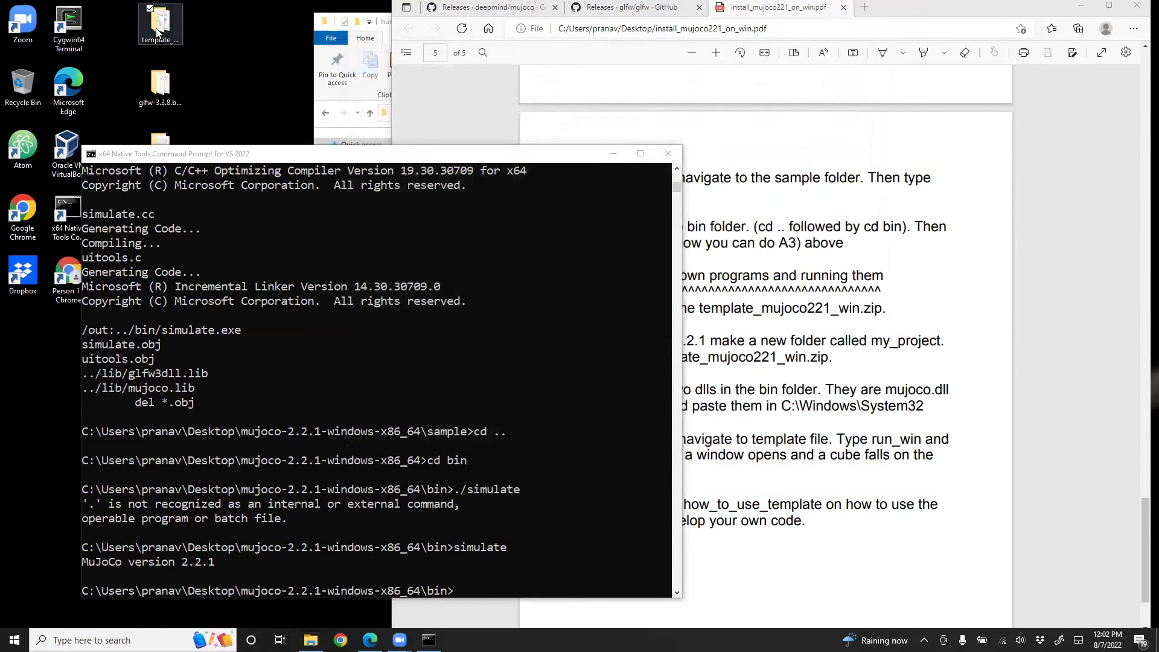
{"action": "right_click", "coordinate": [155, 28]}
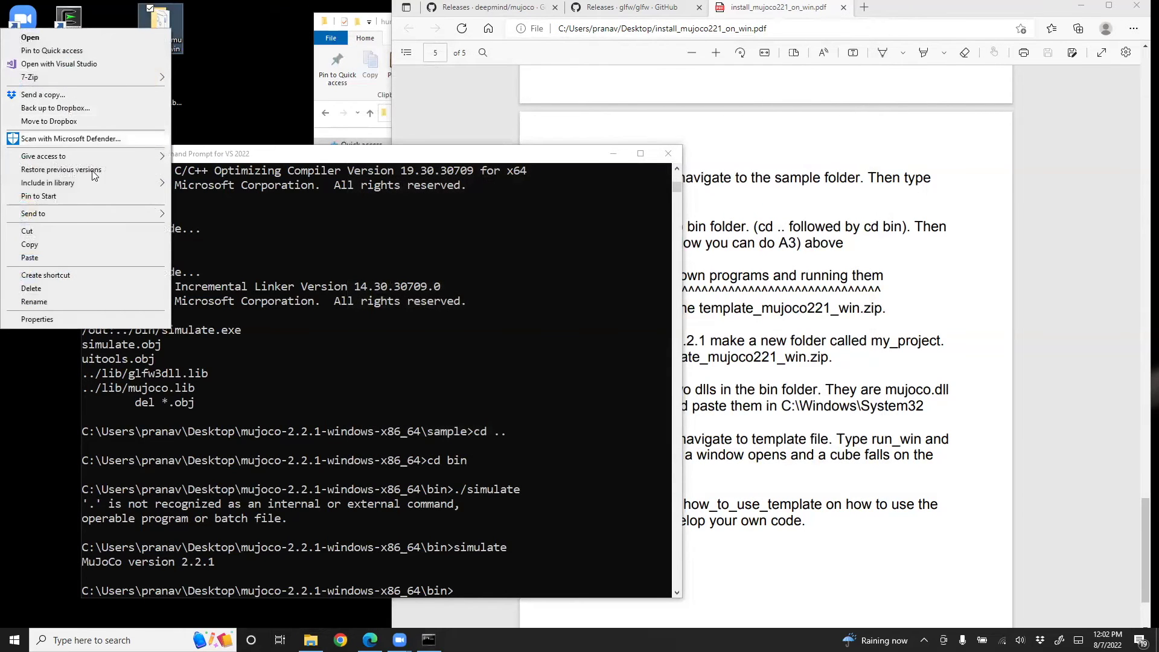
{"action": "left_click", "coordinate": [214, 156]}
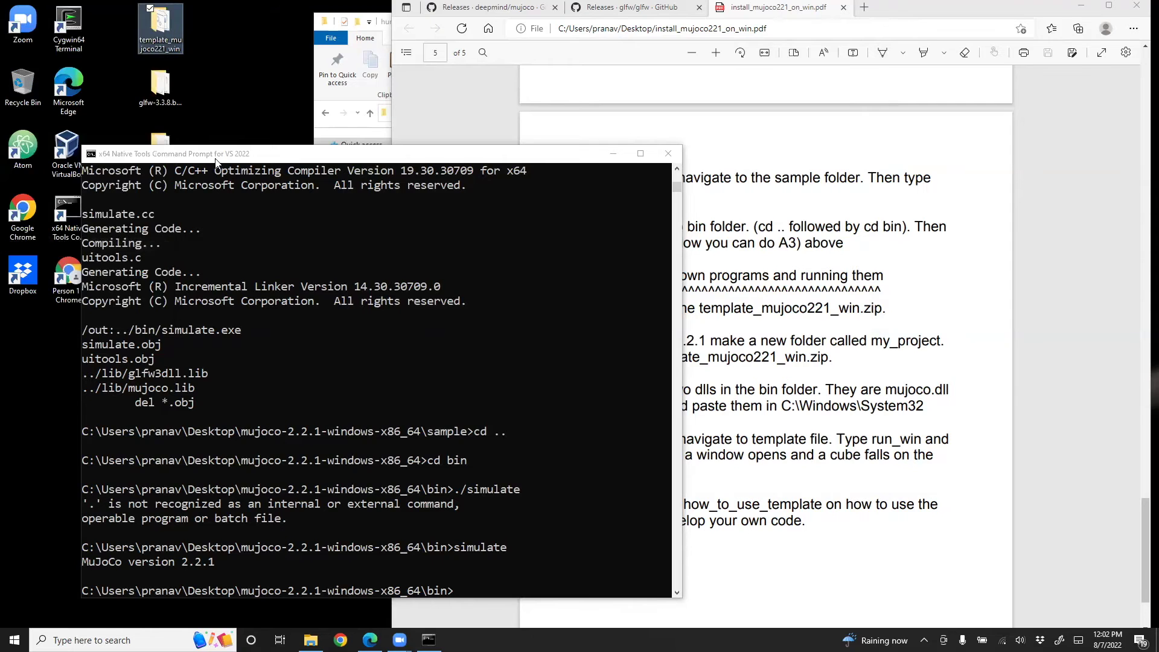
{"action": "left_click_drag", "start_coordinate": [215, 156], "coordinate": [205, 221]}
{"action": "double_click", "coordinate": [163, 148]}
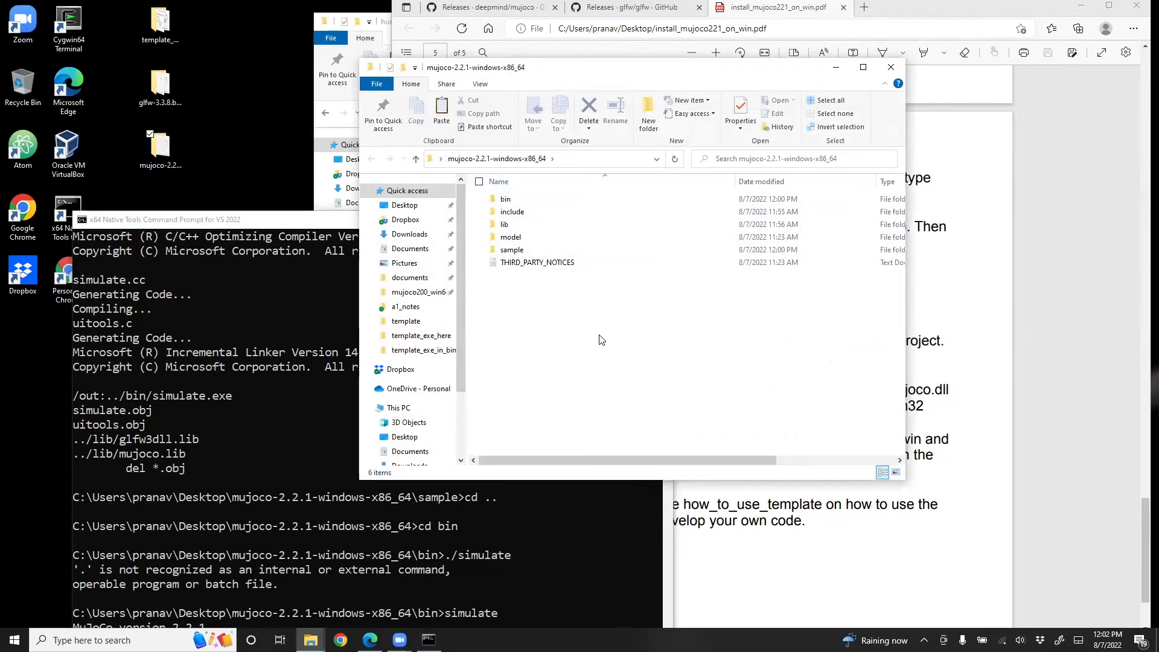
Step: Create a new folder named my_project and open it
{"action": "right_click", "coordinate": [537, 337]}
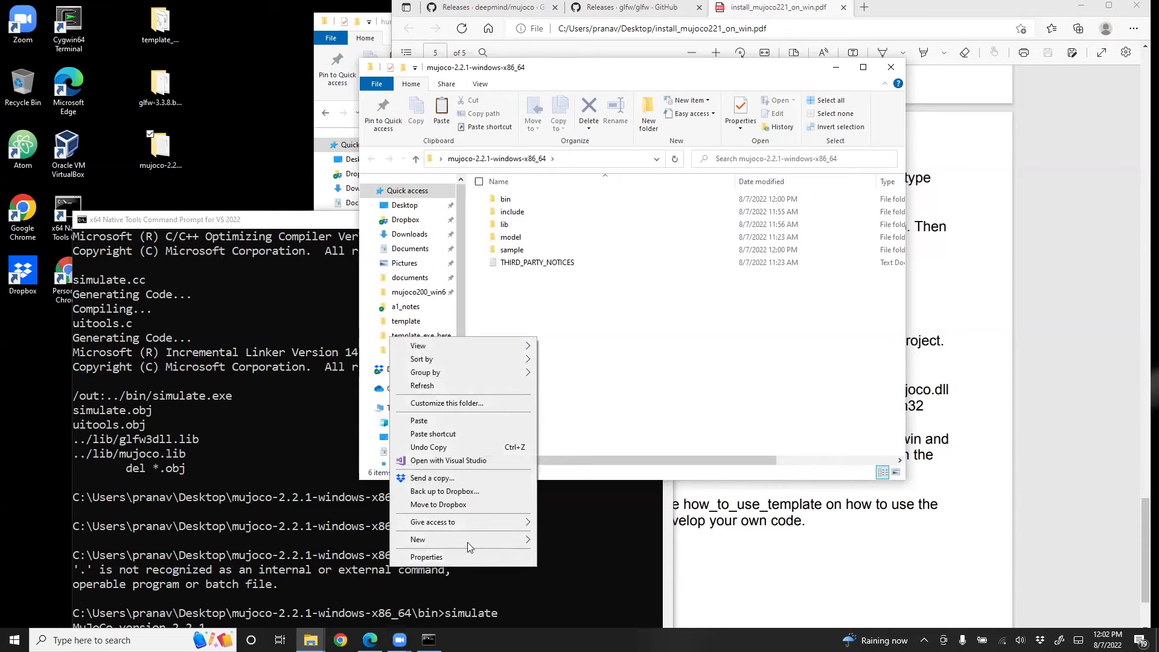
{"action": "mouse_move", "coordinate": [435, 539]}
{"action": "left_click", "coordinate": [308, 387]}
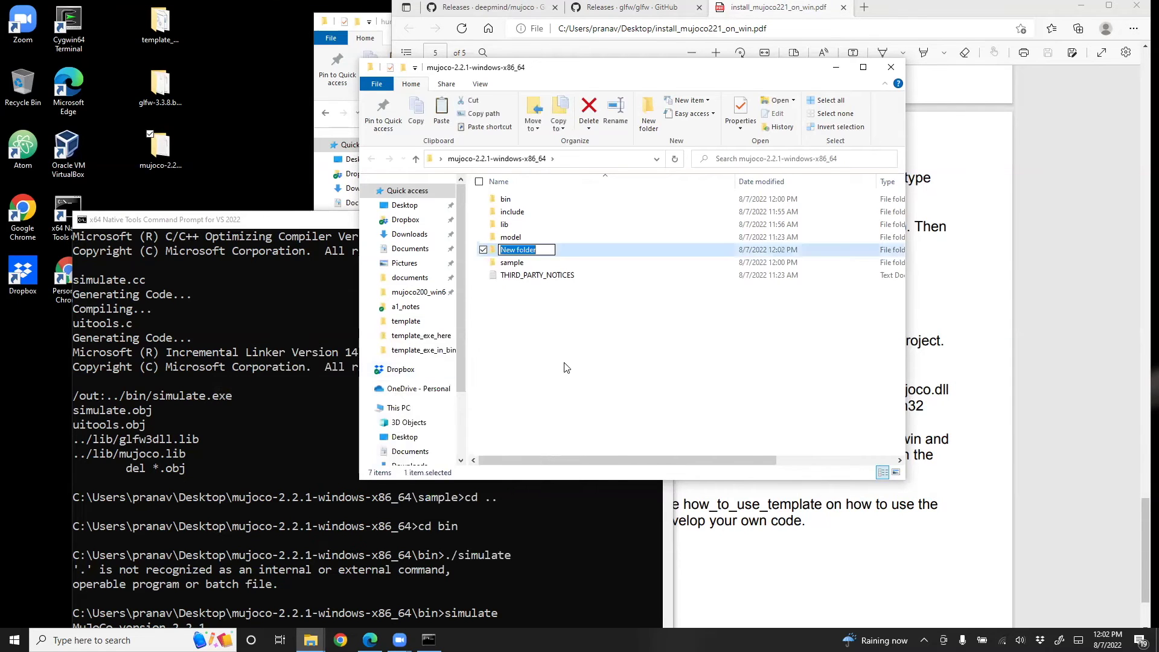
{"action": "type", "text": "my_project"}
{"action": "key", "text": "Return"}
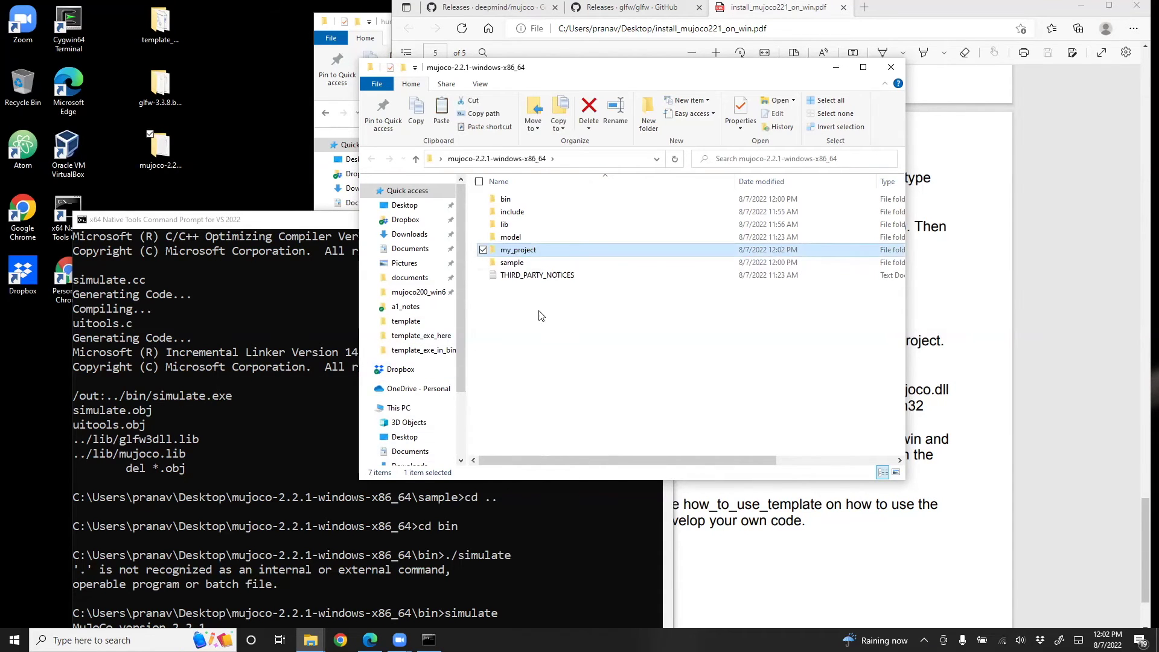
{"action": "double_click", "coordinate": [516, 255]}
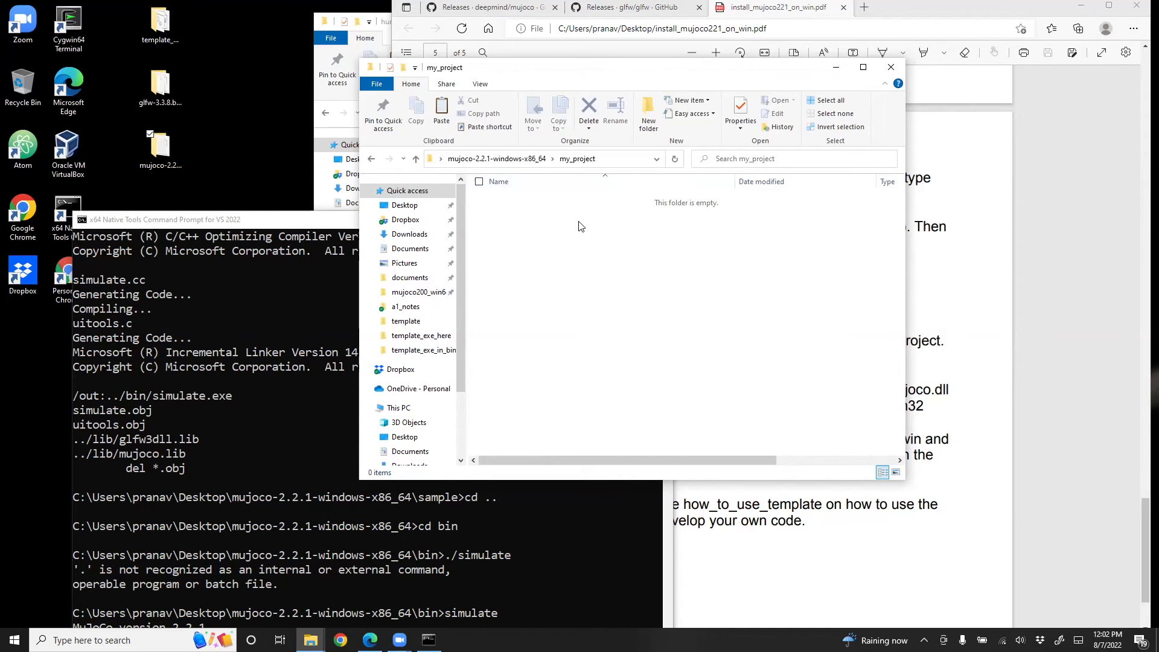
Step: Paste the template project into my_project, rename it to template, and open it
{"action": "key", "text": "ctrl+v"}
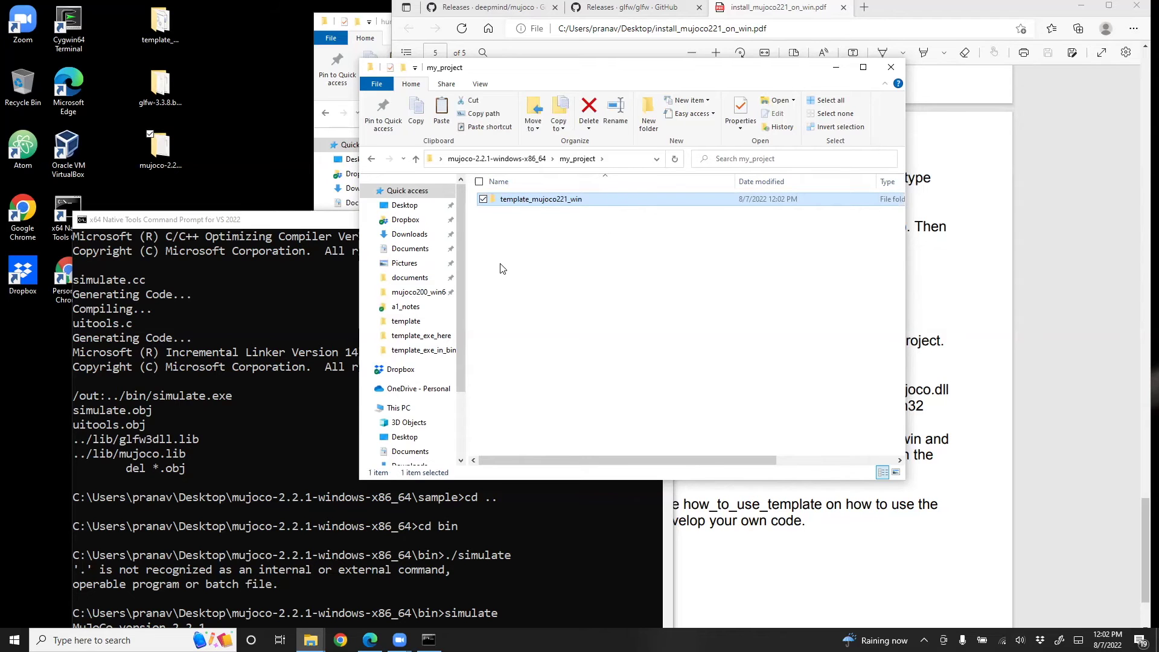
{"action": "right_click", "coordinate": [519, 201]}
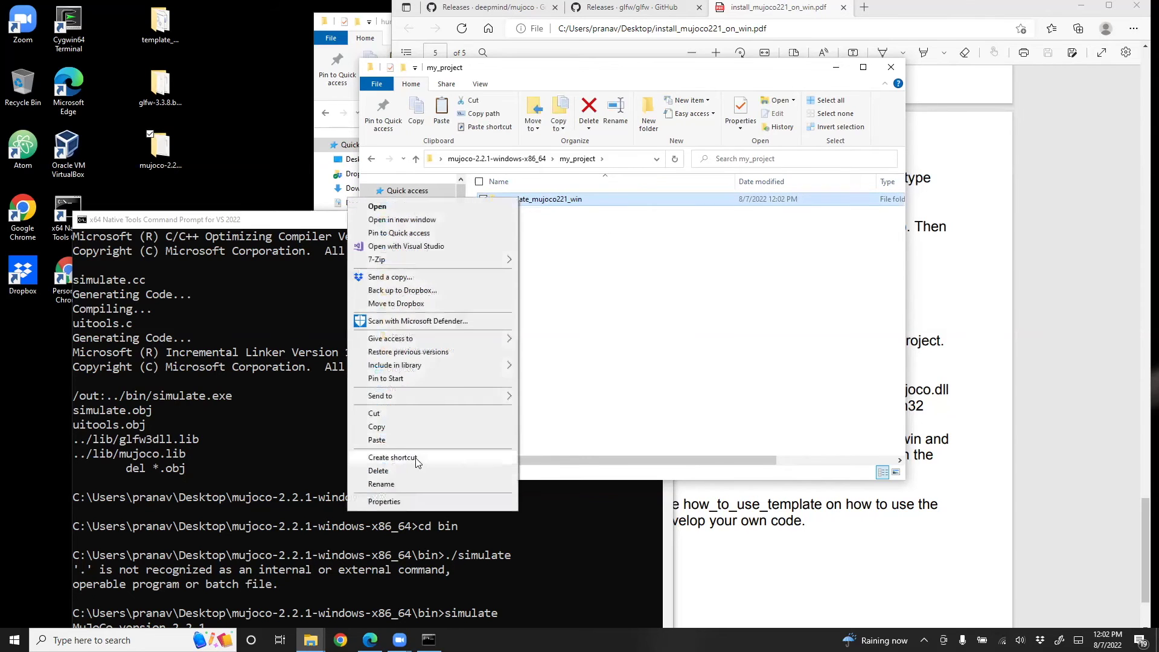
{"action": "left_click", "coordinate": [422, 486]}
{"action": "type", "text": "template"}
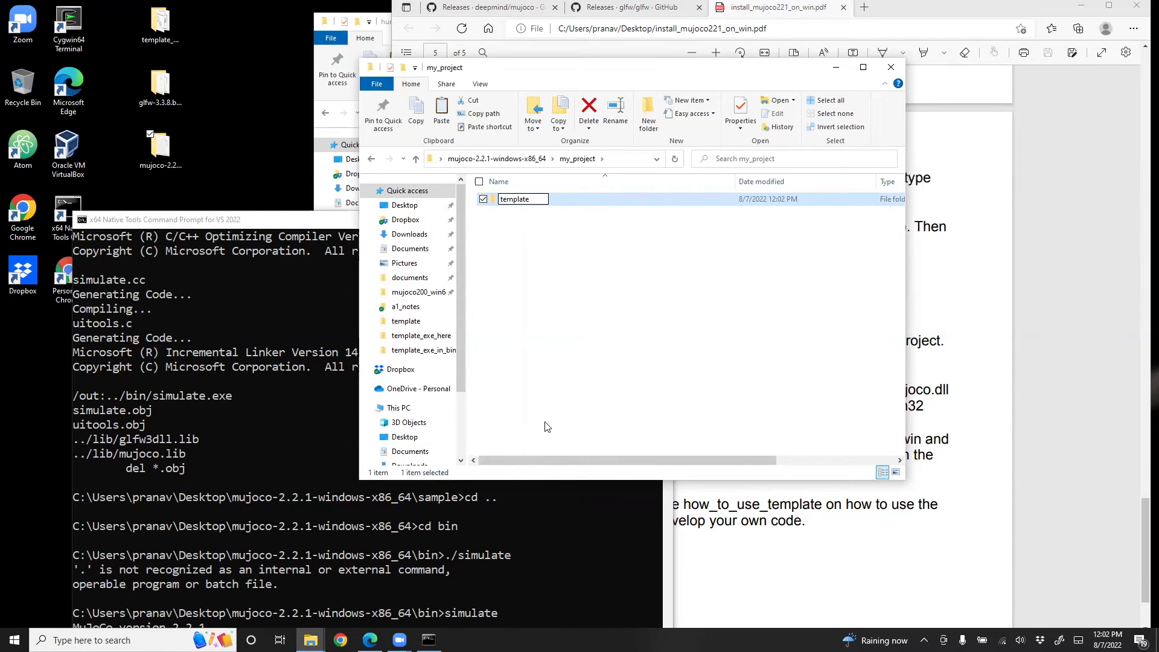
{"action": "key", "text": "Return"}
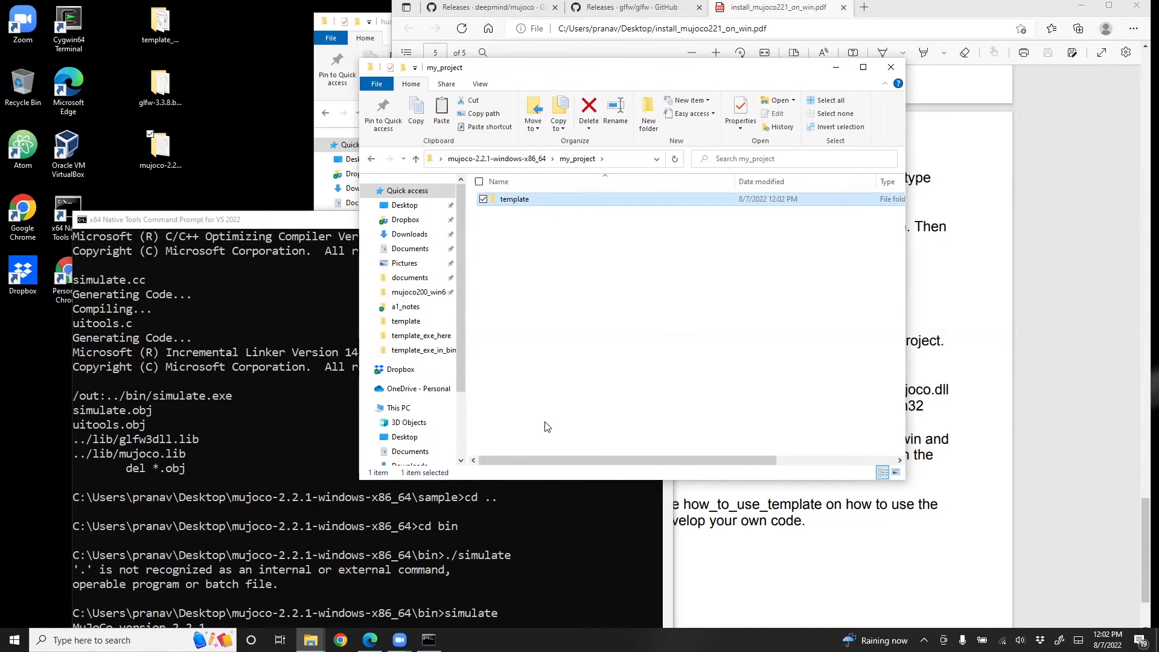
{"action": "double_click", "coordinate": [509, 203]}
Step: Rearrange the PDF and folder windows and go from template up to the MuJoCo bin folder
{"action": "left_click", "coordinate": [935, 311]}
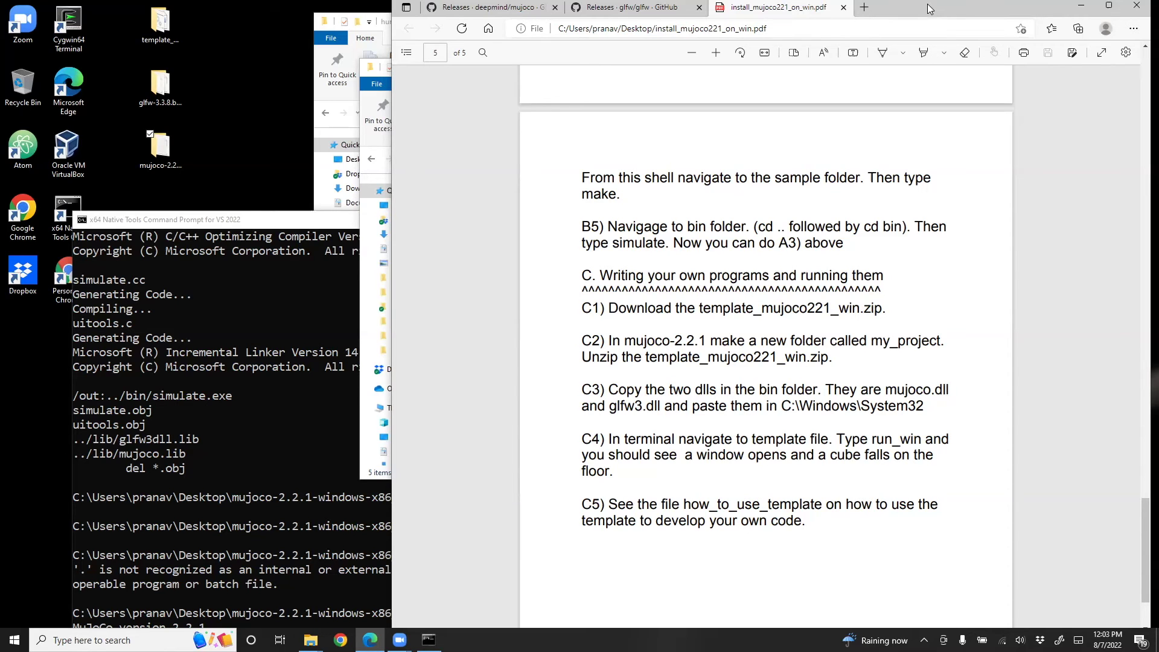
{"action": "left_click_drag", "start_coordinate": [927, 9], "coordinate": [883, 63]}
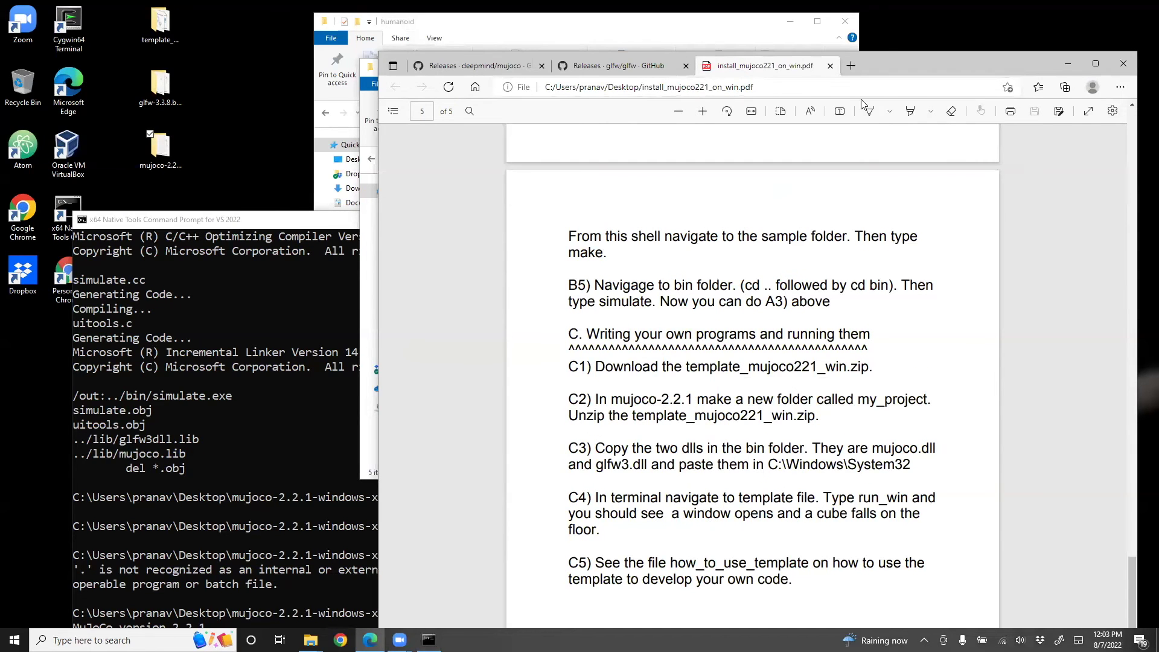
{"action": "left_click_drag", "start_coordinate": [888, 56], "coordinate": [904, 202]}
{"action": "left_click", "coordinate": [589, 72]}
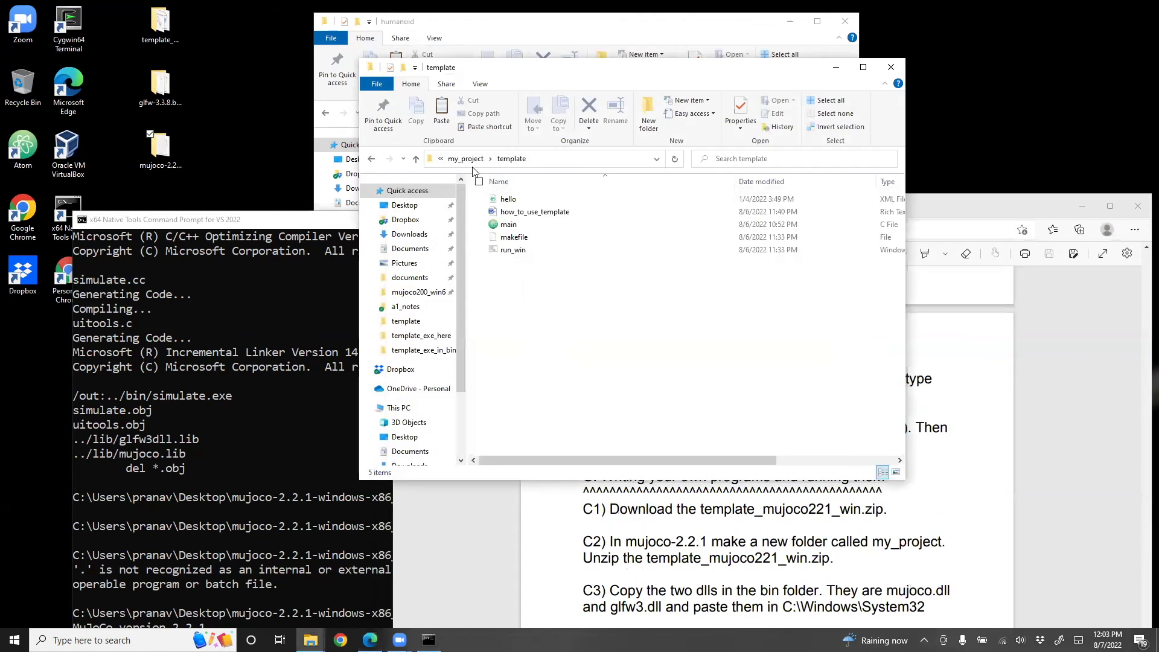
{"action": "left_click", "coordinate": [500, 35]}
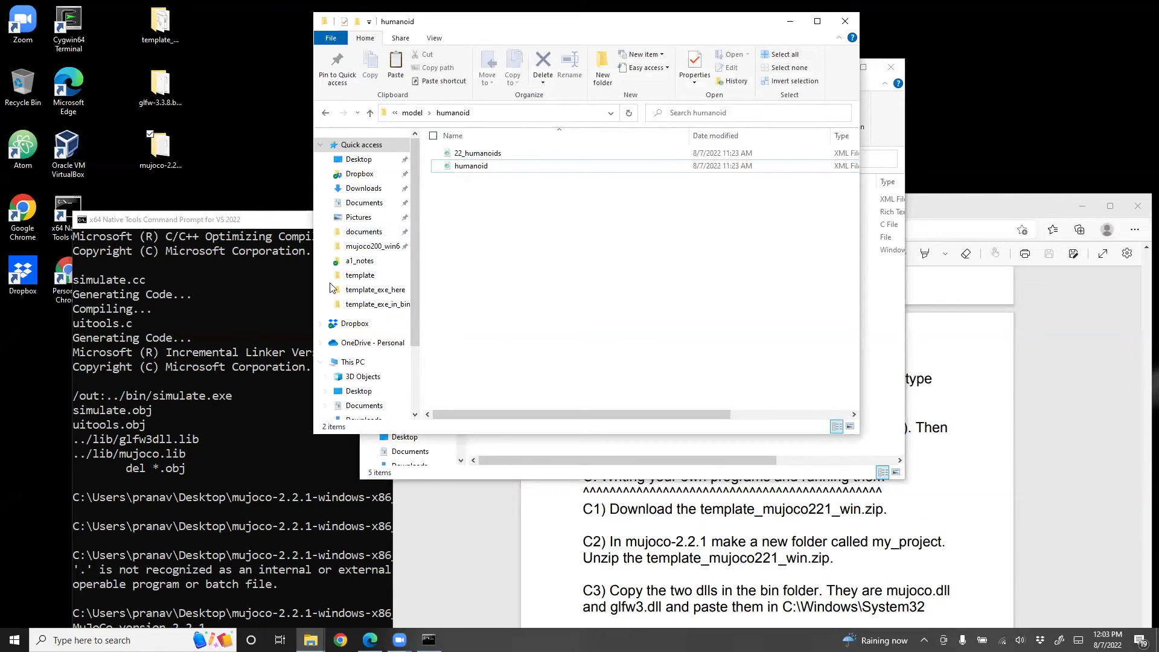
{"action": "left_click", "coordinate": [883, 344]}
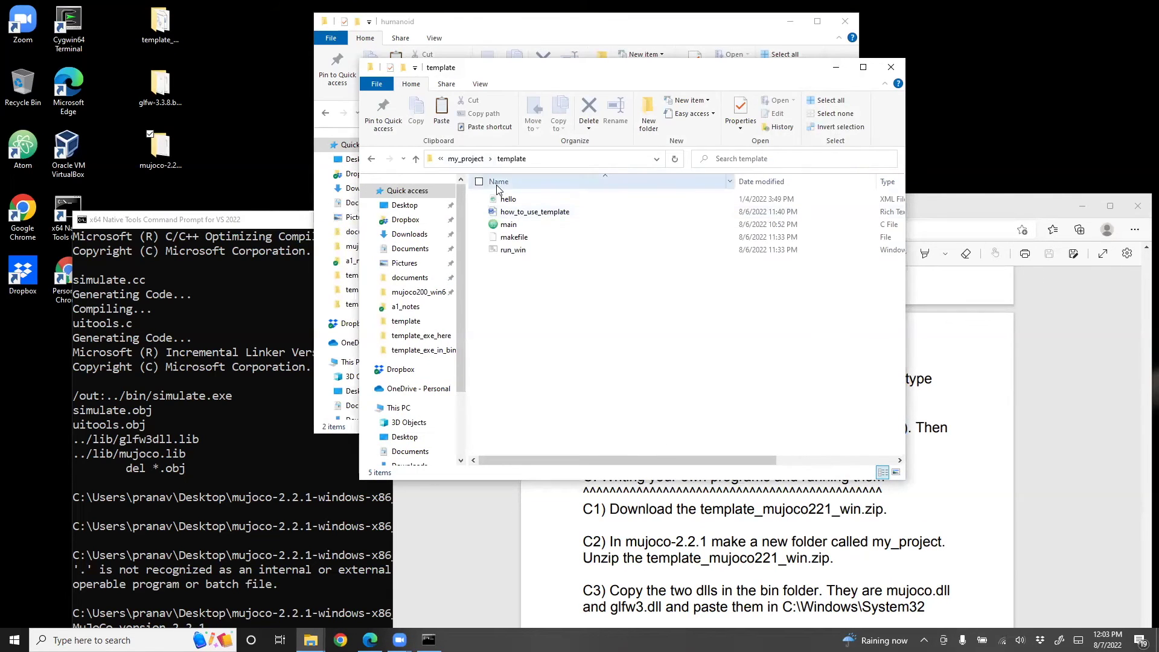
{"action": "left_click", "coordinate": [466, 159]}
{"action": "left_click", "coordinate": [501, 159]}
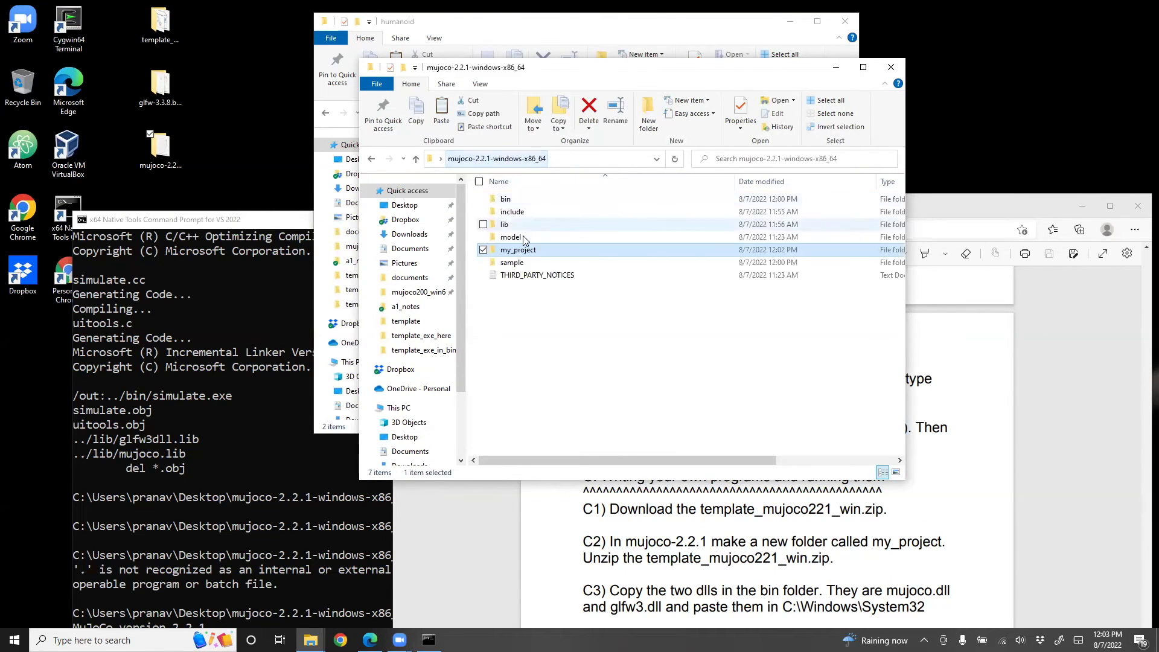
{"action": "double_click", "coordinate": [523, 201]}
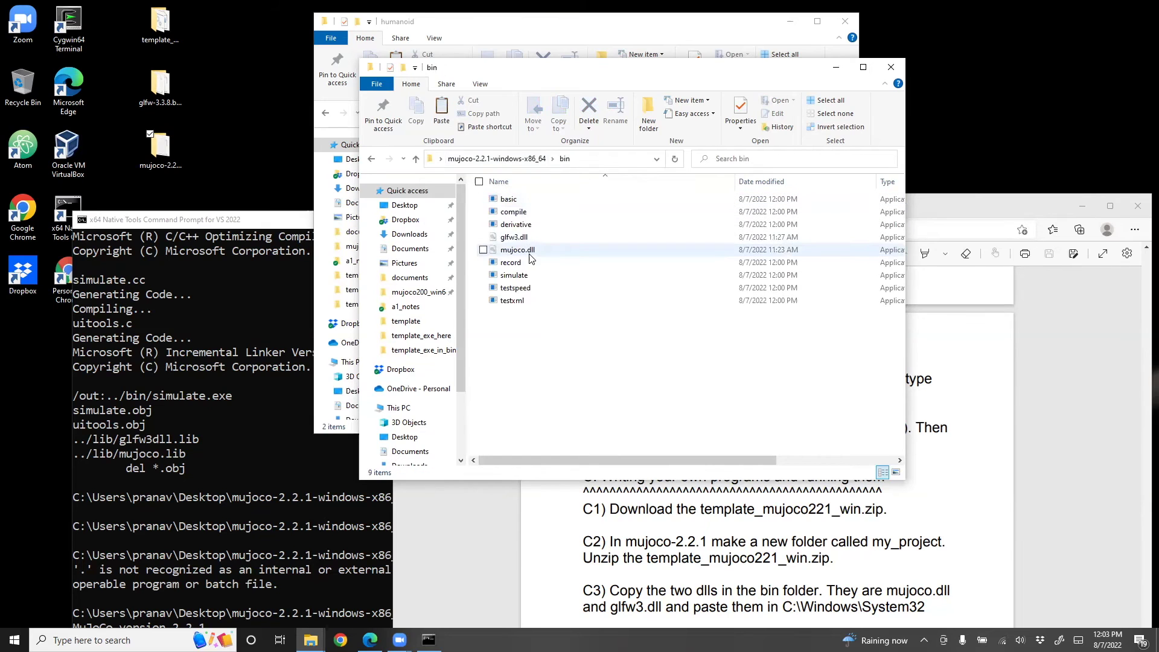
Step: Copy glfw3.dll and mujoco.dll from bin
{"action": "left_click", "coordinate": [513, 237]}
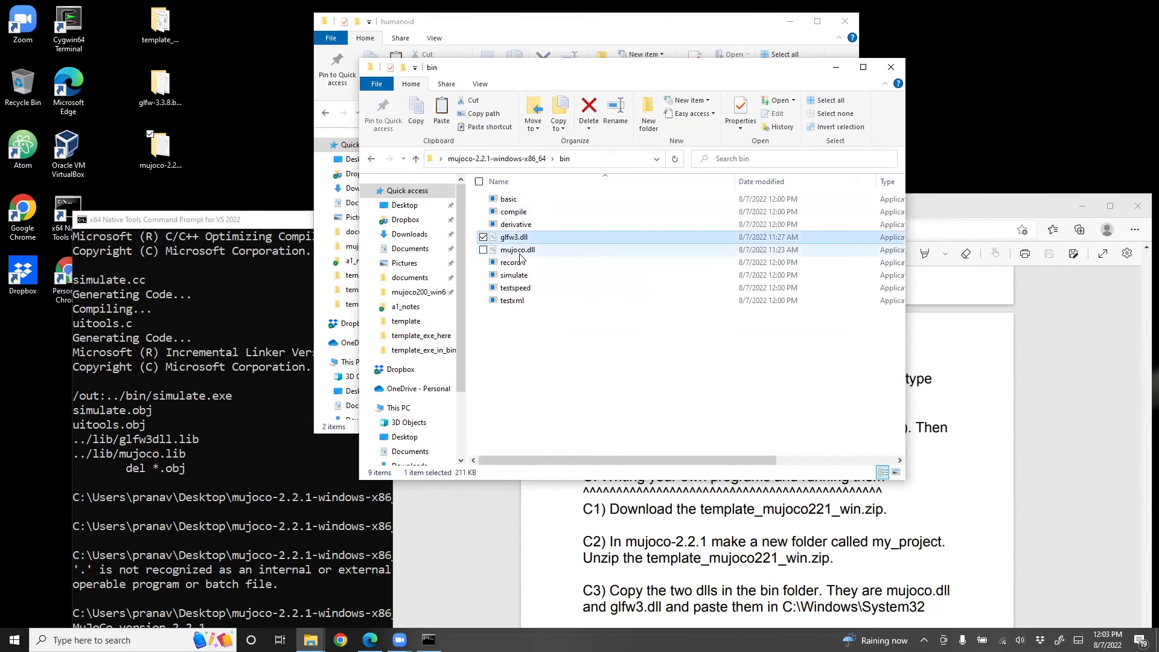
{"action": "left_click", "coordinate": [519, 253], "text": "ctrl"}
{"action": "right_click", "coordinate": [516, 247]}
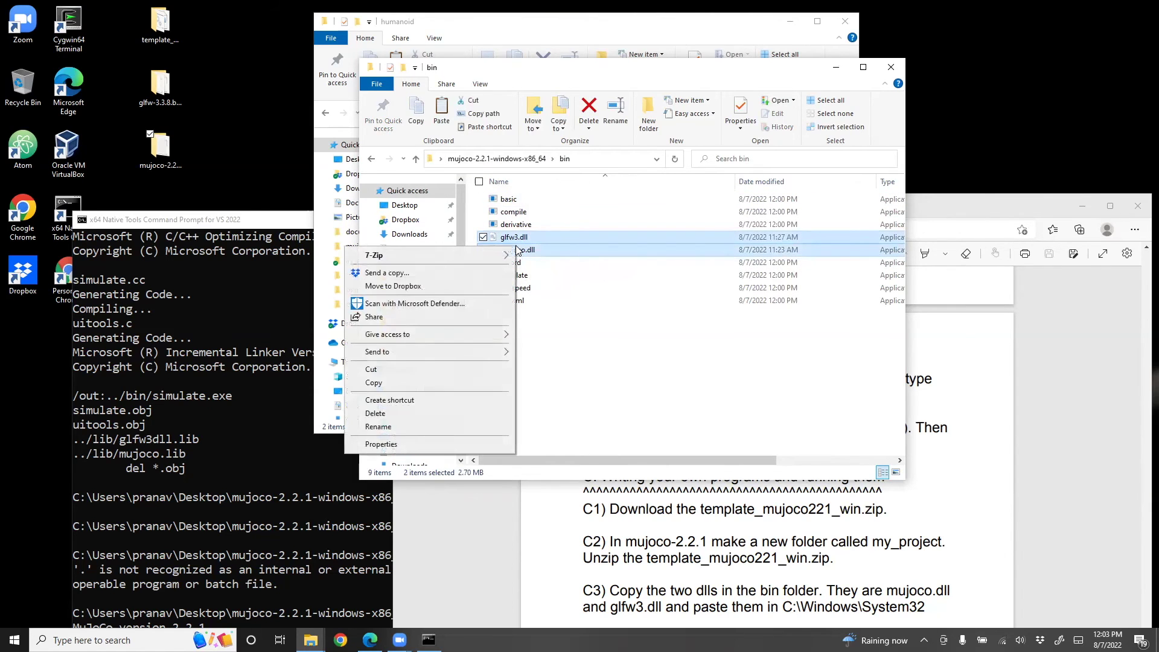
{"action": "left_click", "coordinate": [450, 383]}
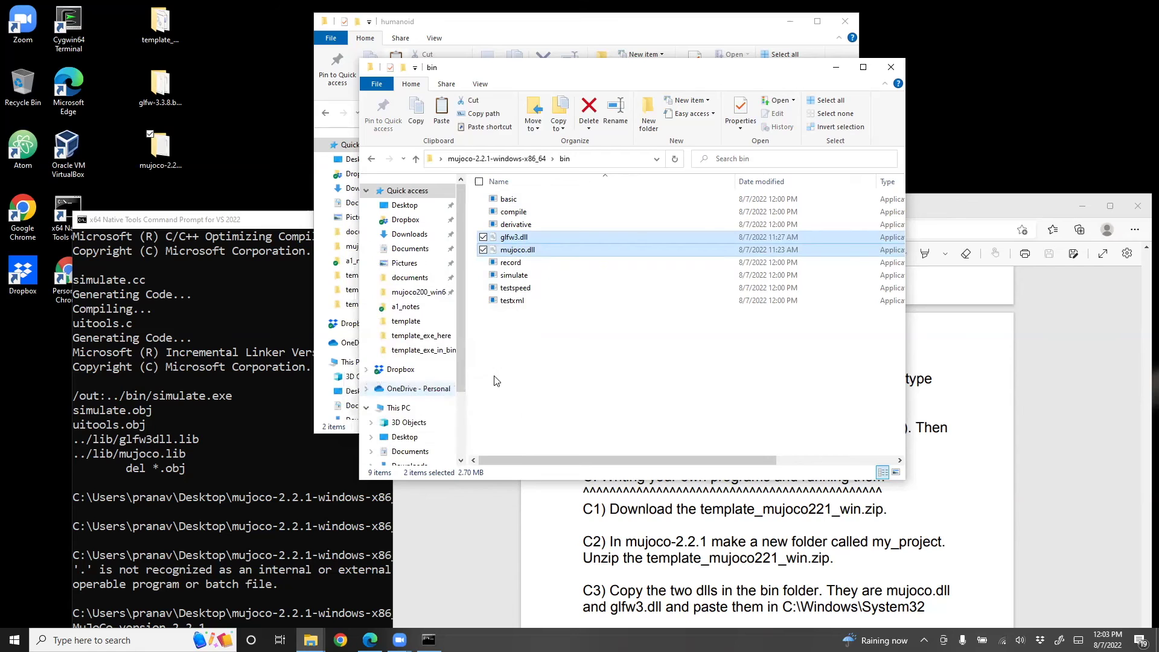
Step: Navigate through the C: drive and Windows folder to C:\Windows\System32
{"action": "left_click", "coordinate": [455, 367]}
{"action": "left_click_drag", "start_coordinate": [462, 364], "coordinate": [463, 469]}
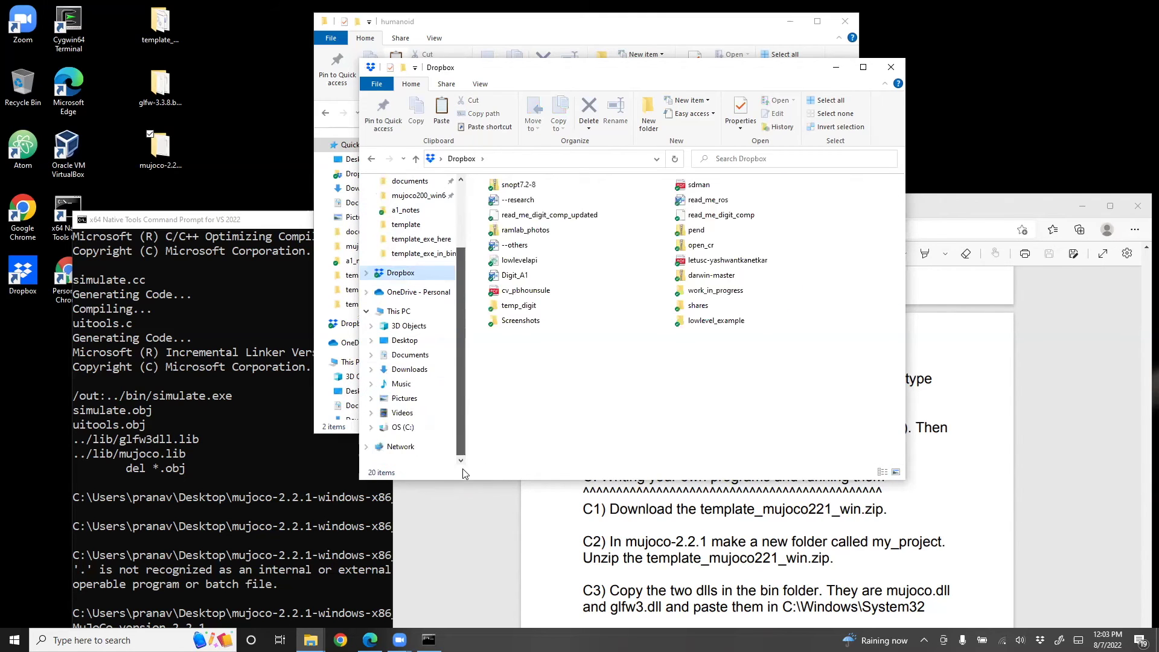
{"action": "left_click", "coordinate": [402, 427]}
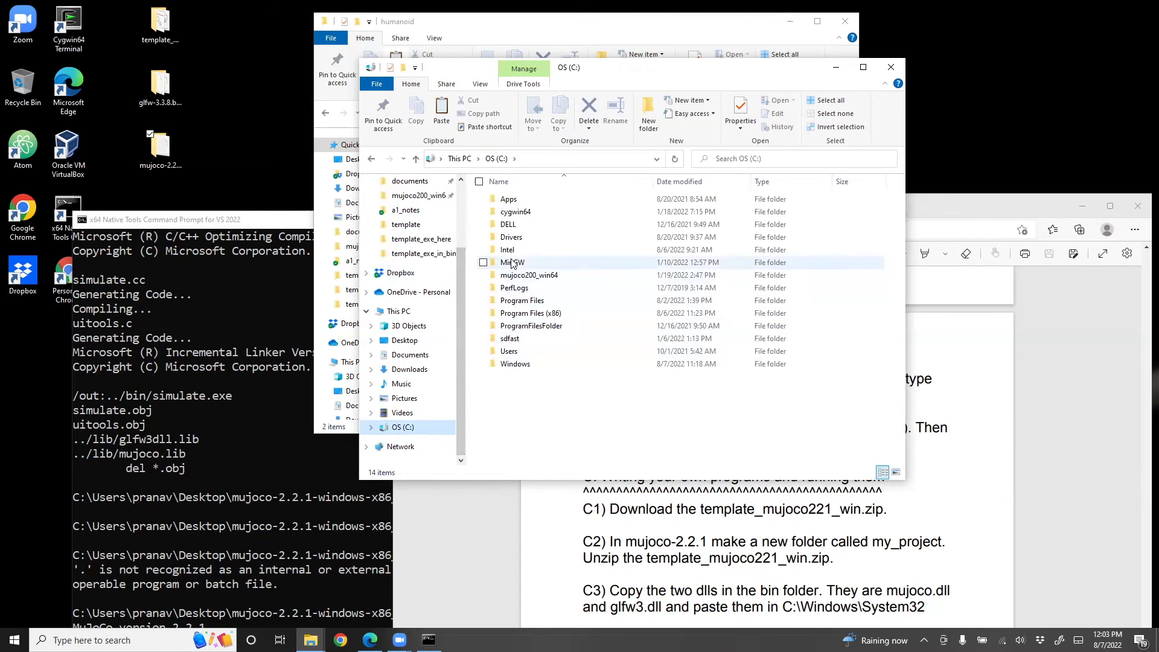
{"action": "double_click", "coordinate": [515, 364]}
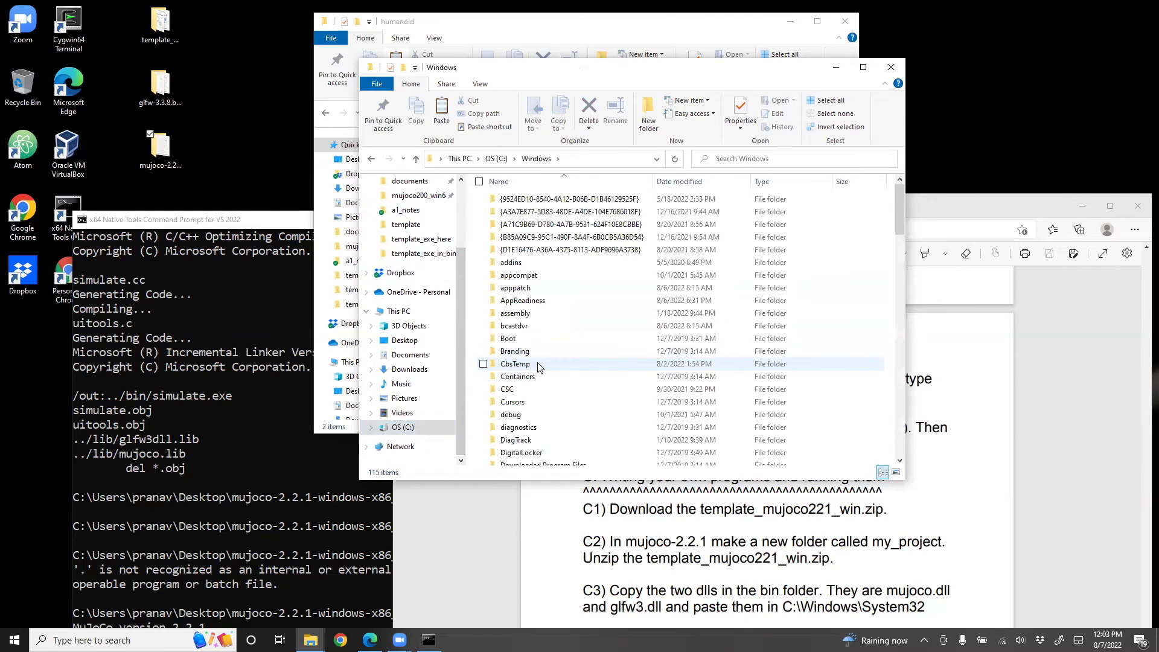
{"action": "scroll", "coordinate": [537, 369], "scroll_direction": "down", "scroll_amount": 20}
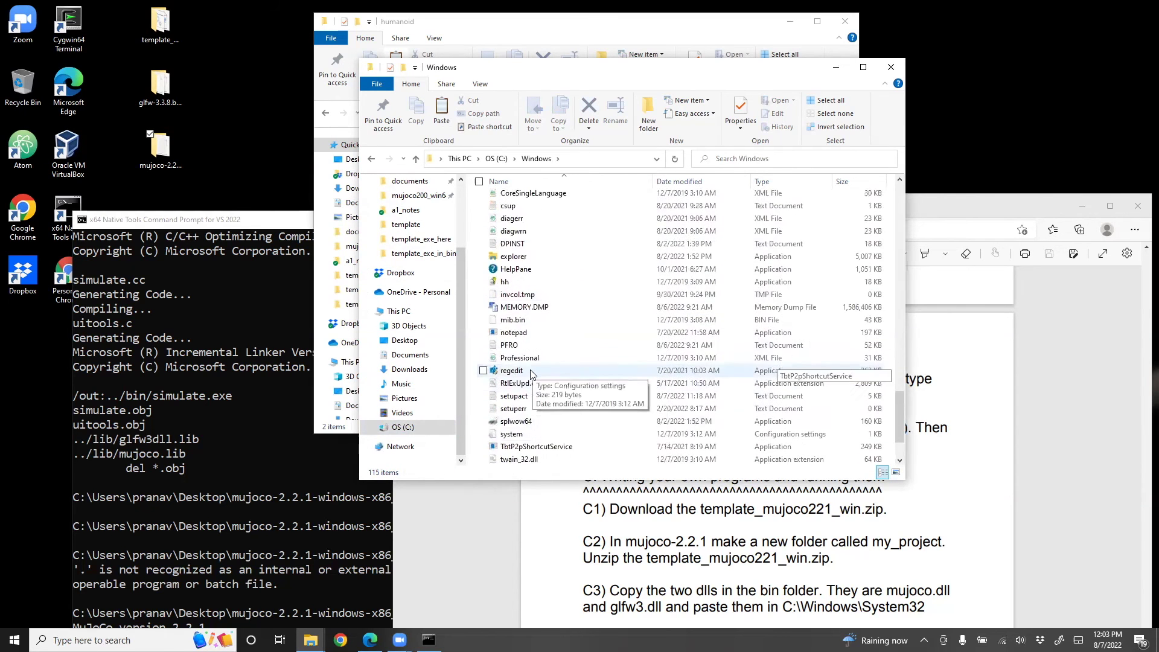
{"action": "scroll", "coordinate": [531, 374], "scroll_direction": "up", "scroll_amount": 5}
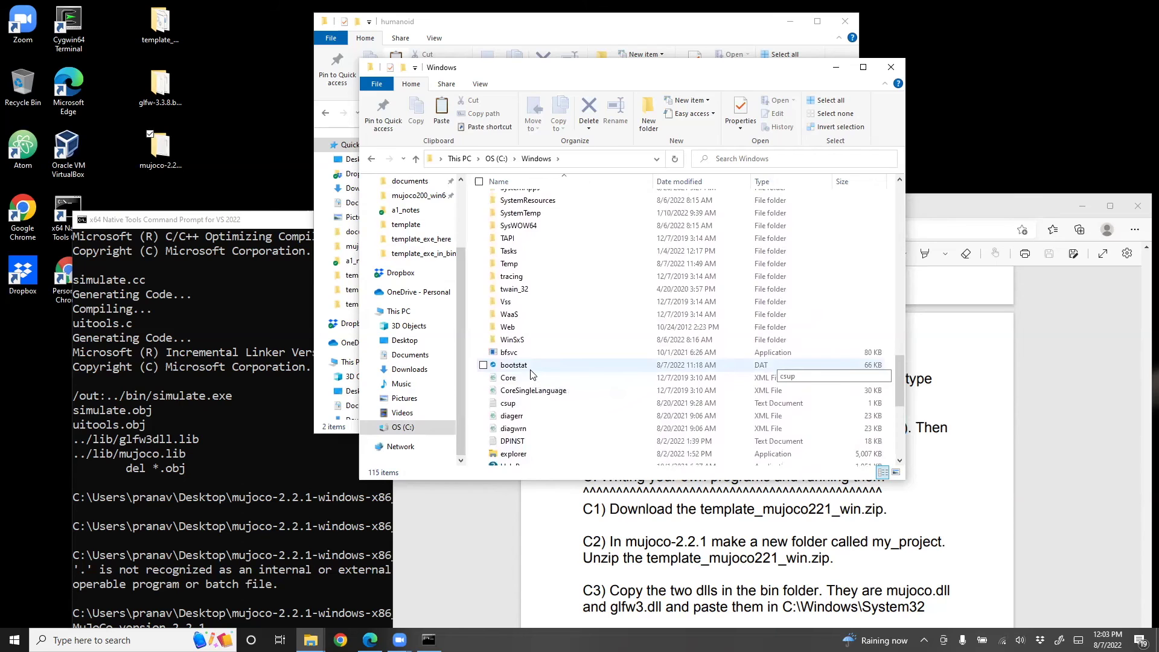
{"action": "scroll", "coordinate": [525, 338], "scroll_direction": "up", "scroll_amount": 5}
{"action": "double_click", "coordinate": [517, 284]}
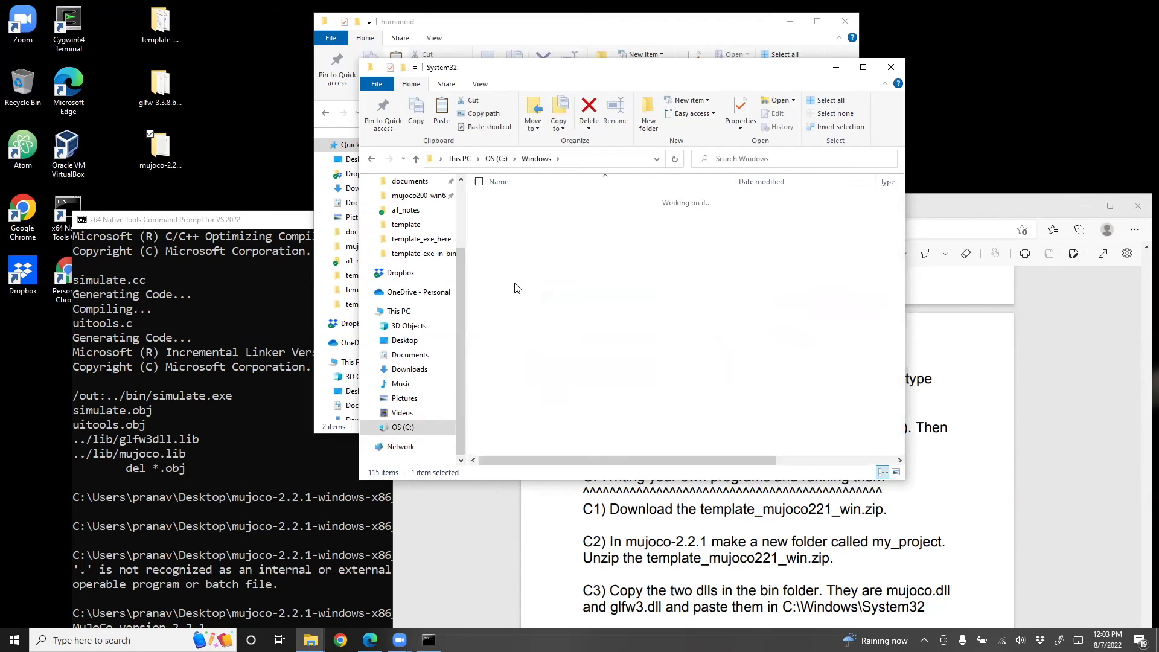
{"action": "scroll", "coordinate": [543, 371], "scroll_direction": "down", "scroll_amount": 20}
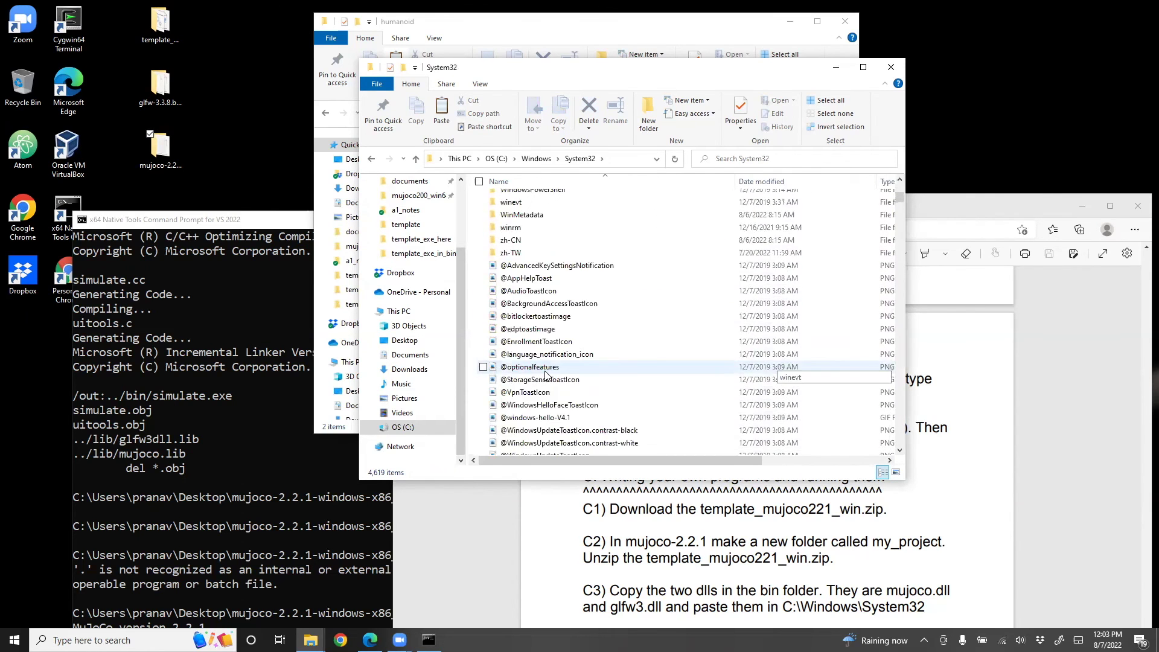
{"action": "scroll", "coordinate": [545, 375], "scroll_direction": "down", "scroll_amount": 20}
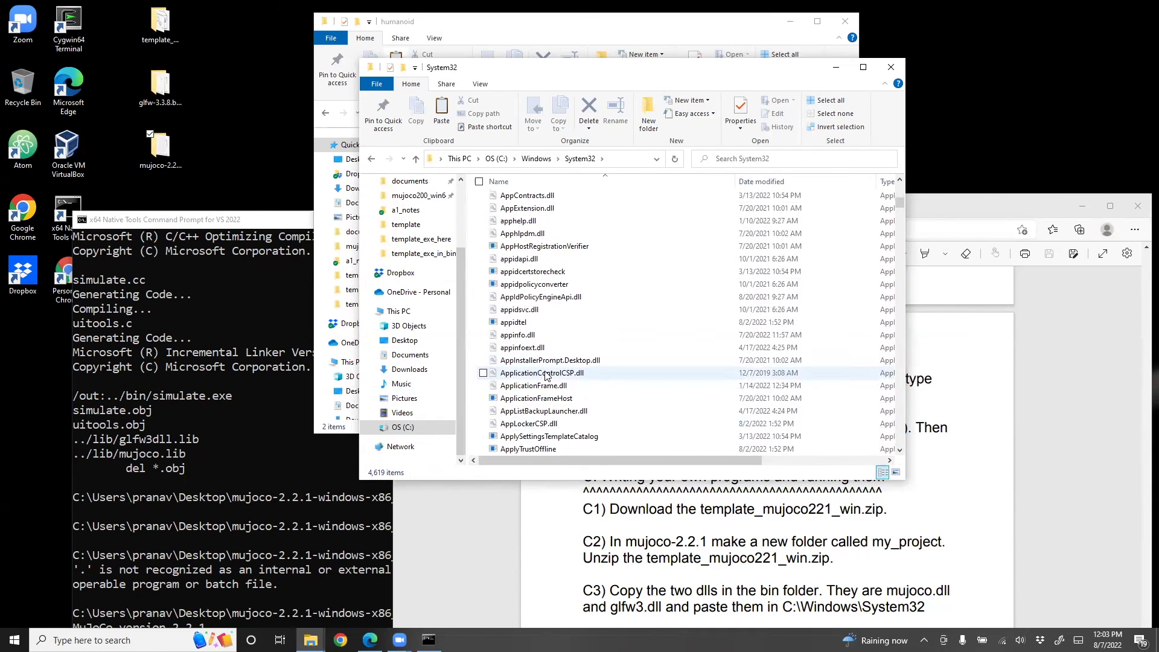
Step: Paste the two DLLs into System32, replacing existing files with administrator permission
{"action": "key", "text": "ctrl+v"}
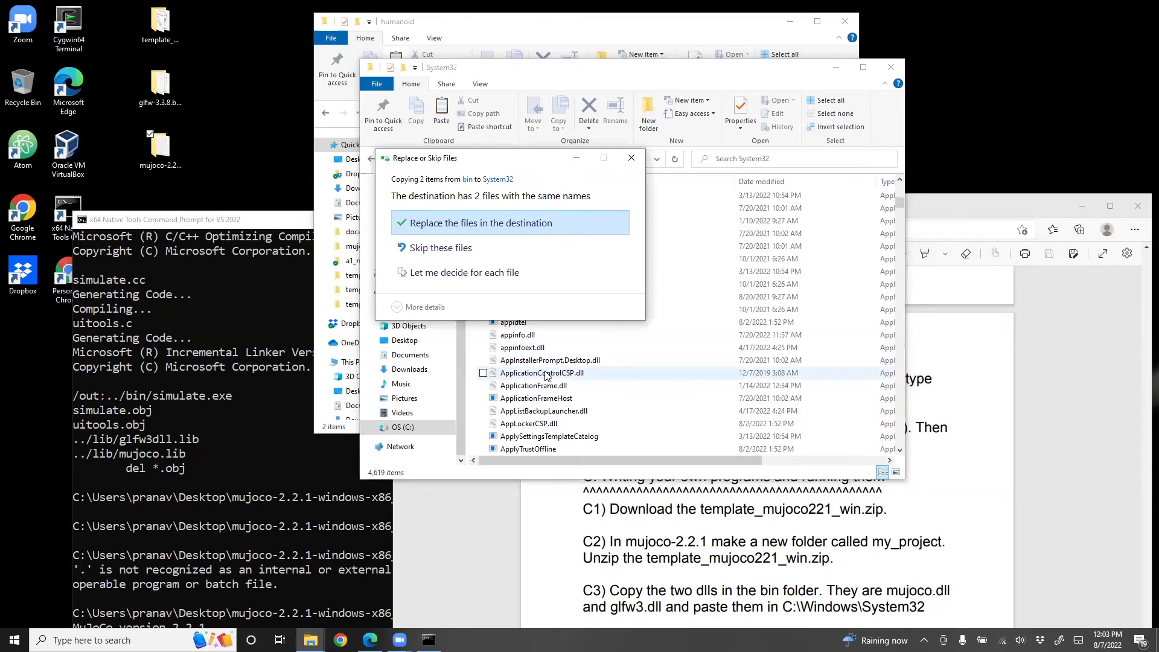
{"action": "left_click", "coordinate": [457, 224]}
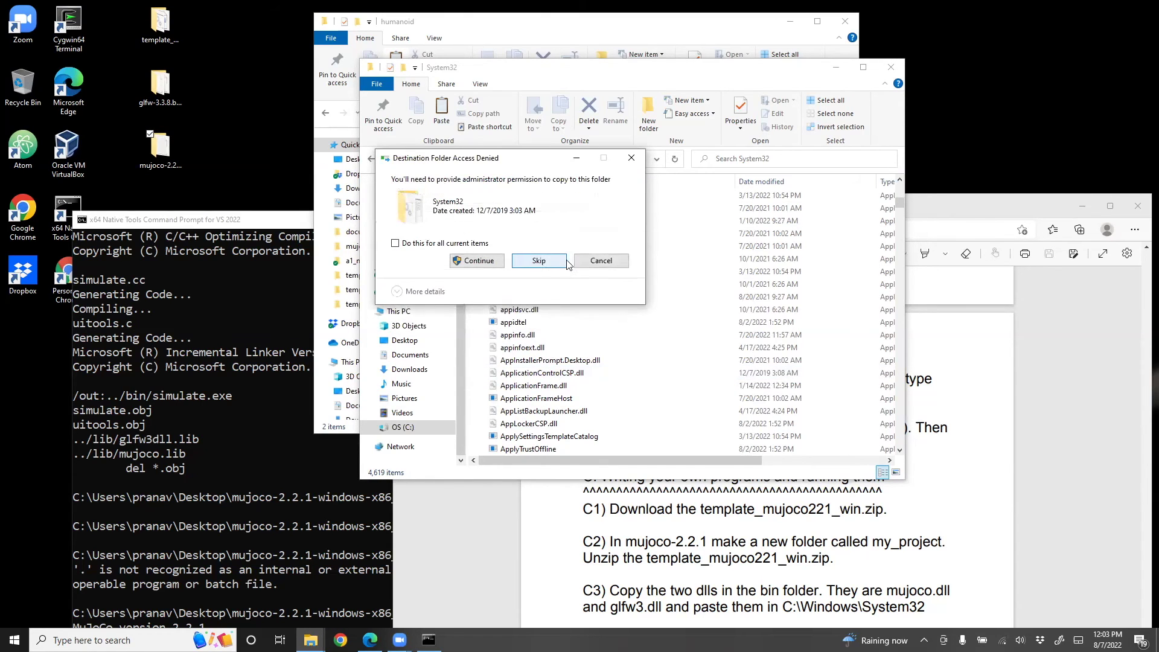
{"action": "left_click", "coordinate": [476, 260]}
{"action": "left_click", "coordinate": [477, 260]}
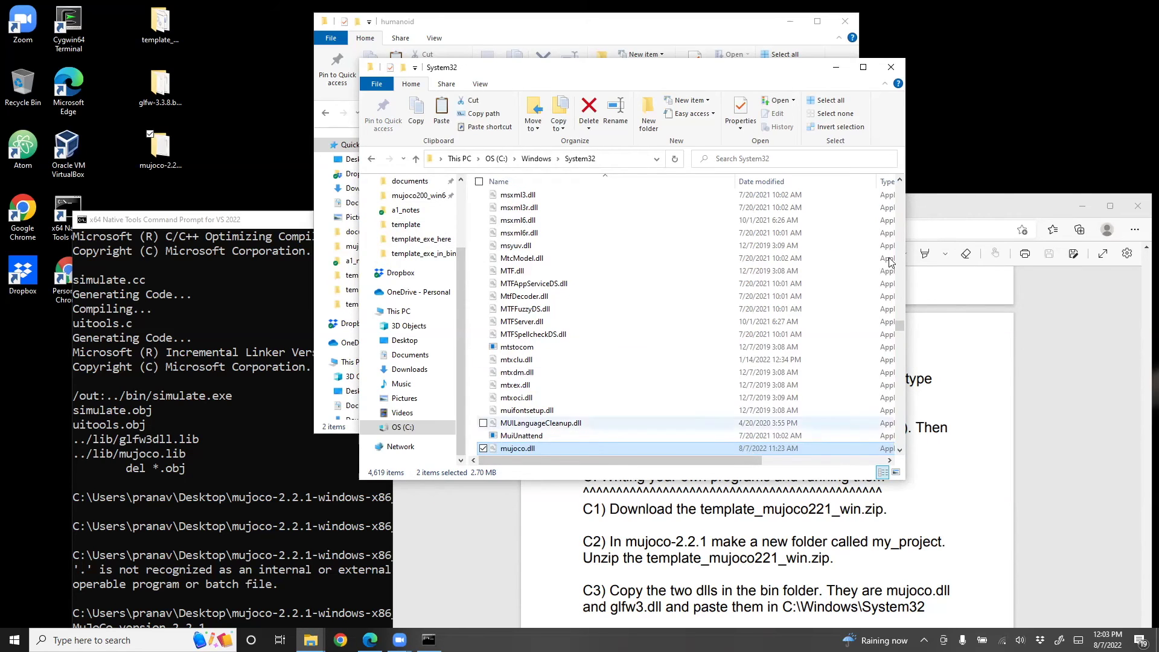
Step: Close the humanoid window and open mujoco-2.2.1-windows-x86_64\my_project\template from the desktop
{"action": "left_click", "coordinate": [969, 500]}
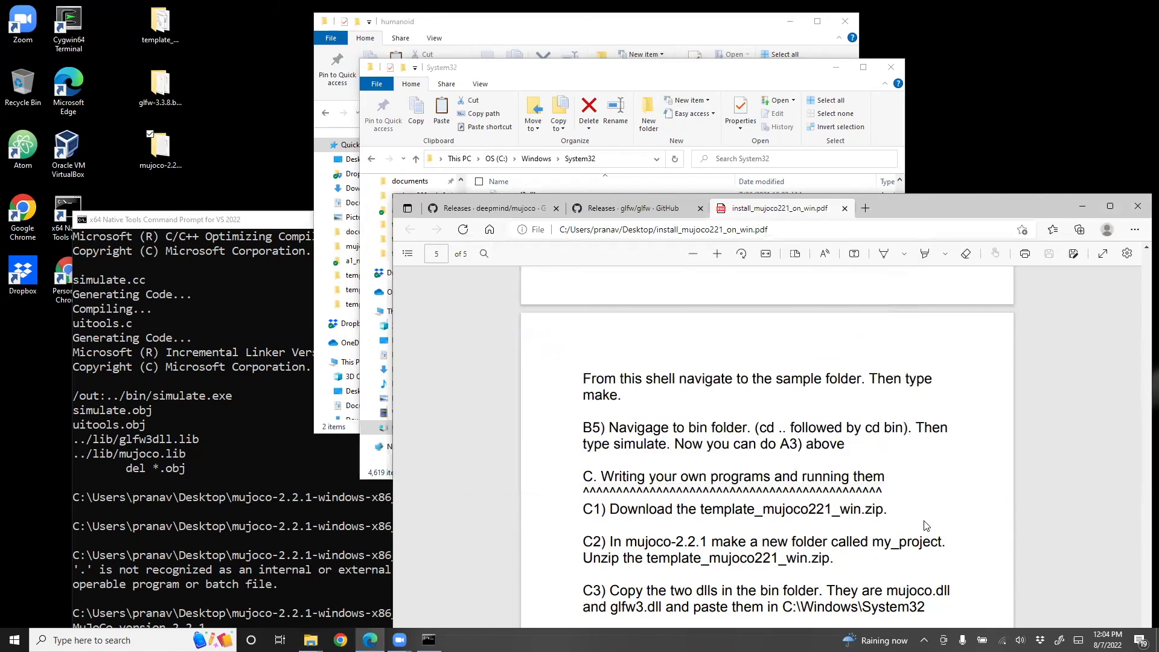
{"action": "scroll", "coordinate": [927, 525], "scroll_direction": "down", "scroll_amount": 2}
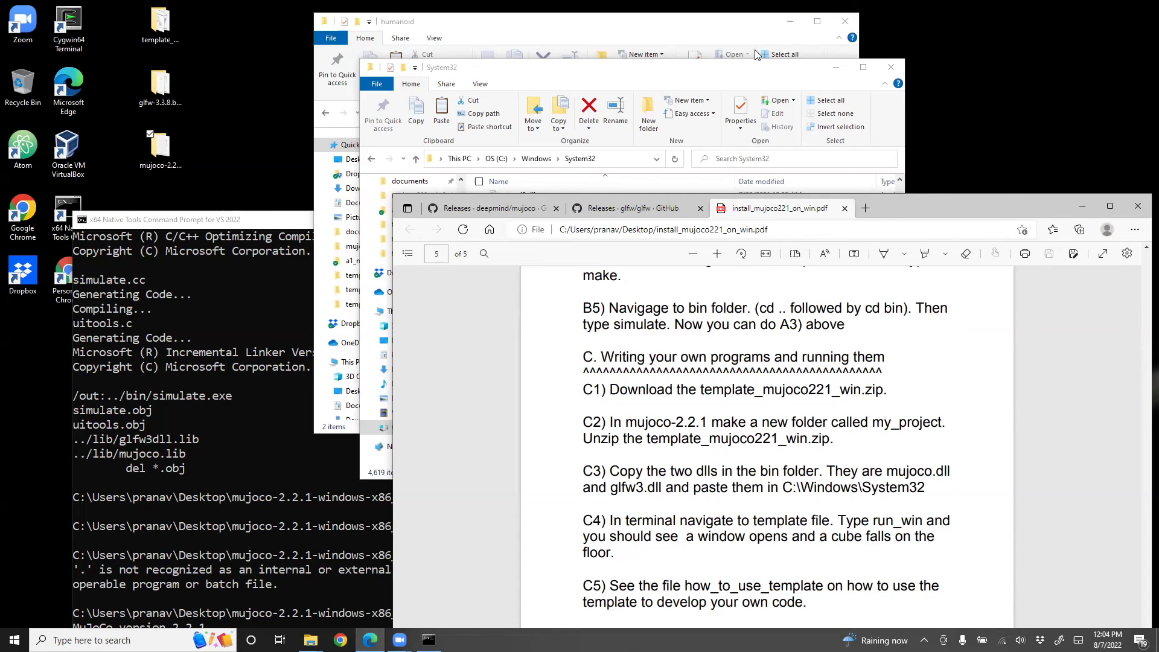
{"action": "left_click", "coordinate": [844, 21]}
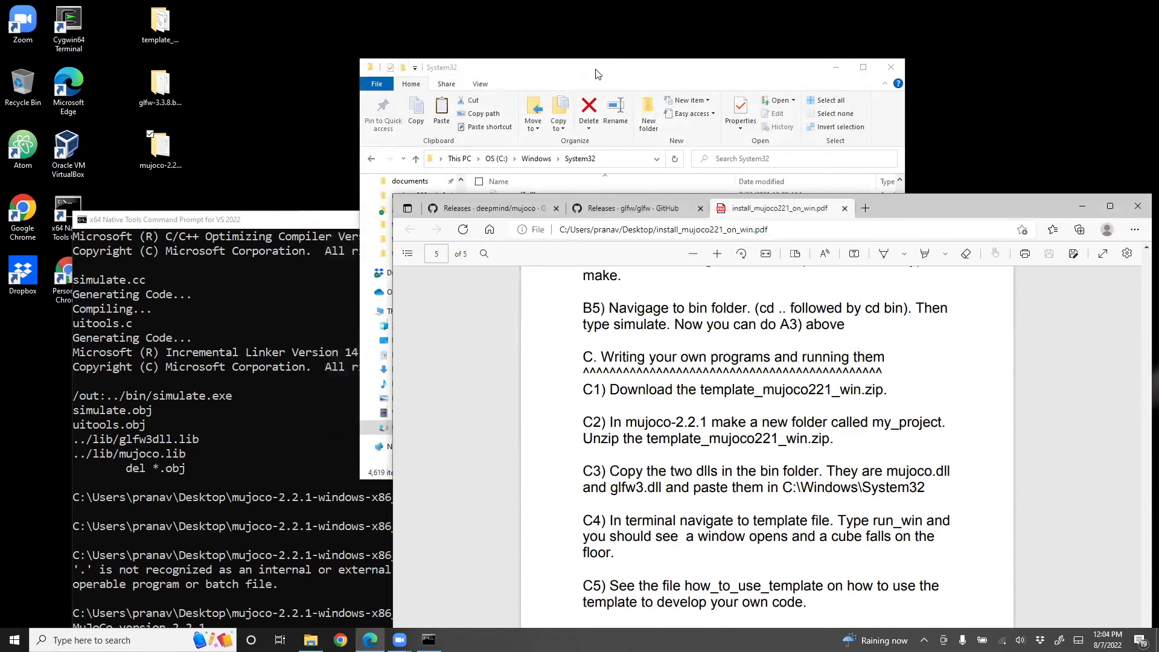
{"action": "left_click_drag", "start_coordinate": [595, 74], "coordinate": [575, 69]}
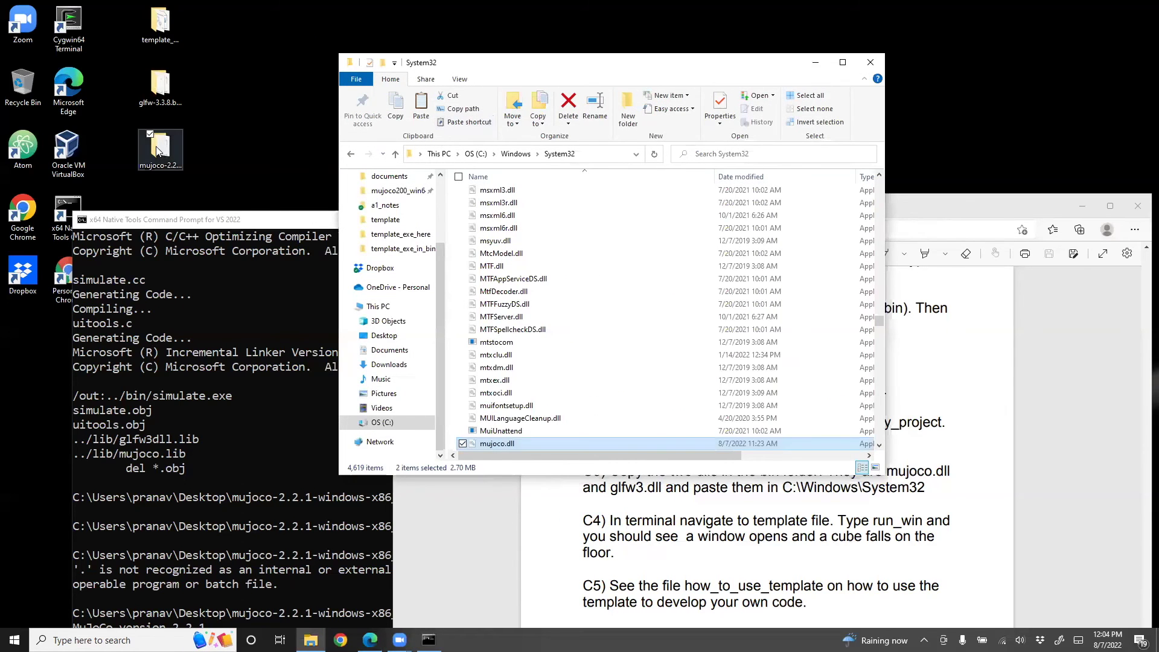
{"action": "double_click", "coordinate": [160, 148]}
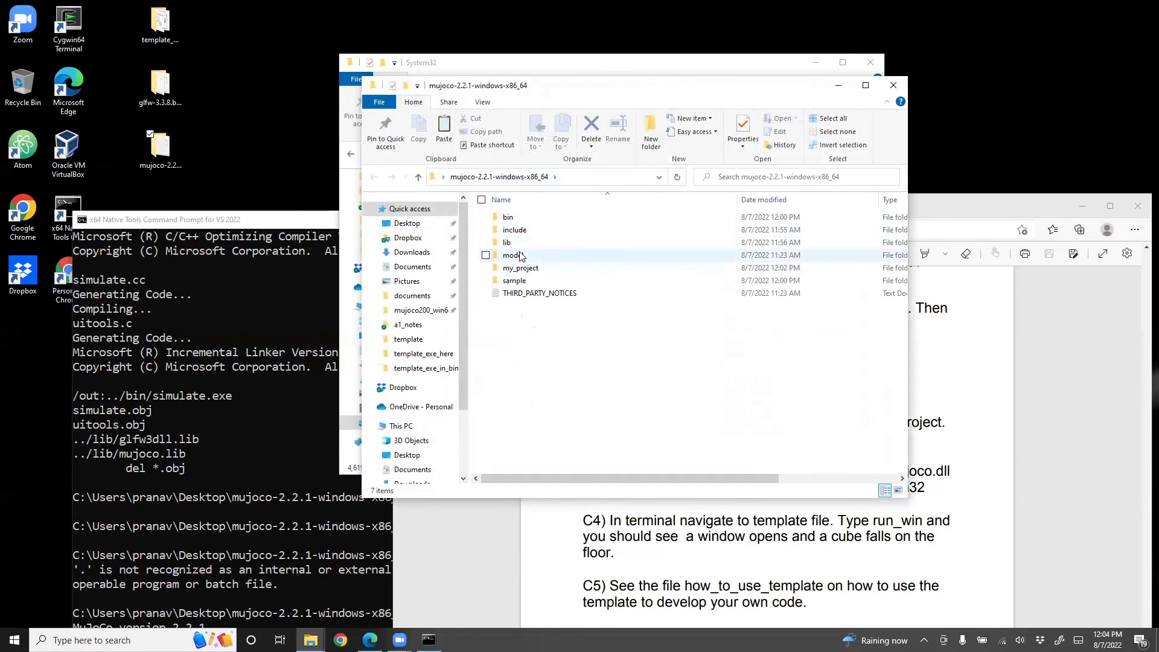
{"action": "double_click", "coordinate": [520, 267]}
{"action": "double_click", "coordinate": [519, 223]}
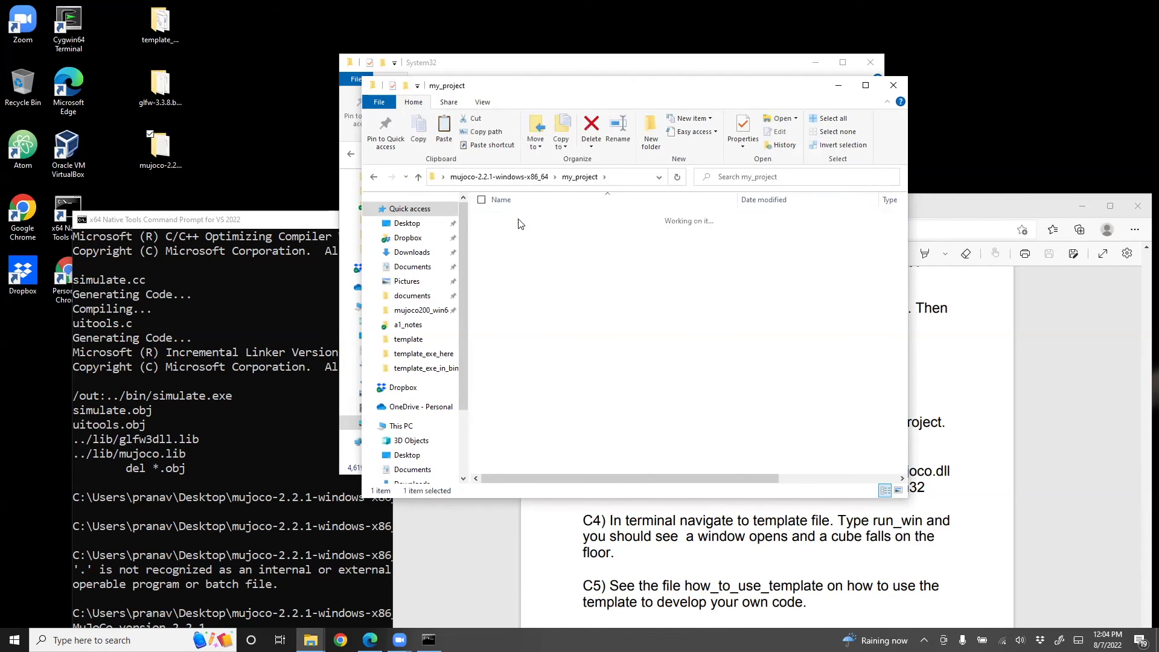
Step: In the command prompt, go up one folder, then into my_project\template
{"action": "left_click", "coordinate": [264, 434]}
{"action": "left_click_drag", "start_coordinate": [261, 219], "coordinate": [249, 47]}
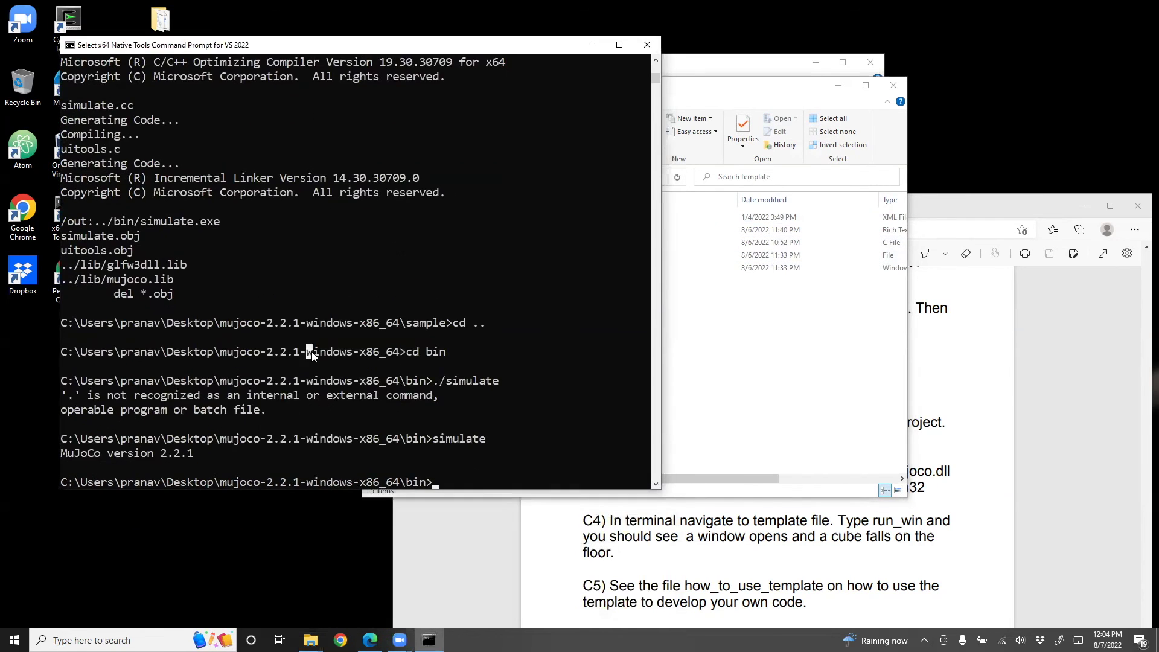
{"action": "type", "text": "d .."}
{"action": "key", "text": "Home"}
{"action": "type", "text": "c"}
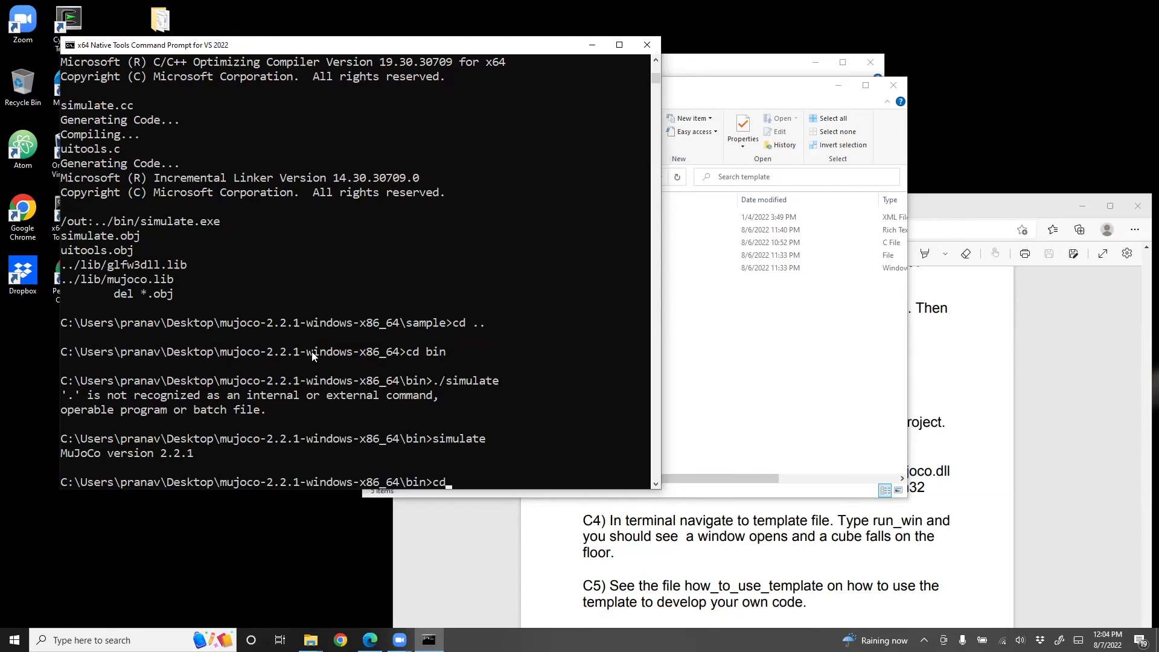
{"action": "key", "text": "End"}
{"action": "key", "text": "Return"}
{"action": "type", "text": "cd sa"}
{"action": "key", "text": "BackSpace"}
{"action": "key", "text": "BackSpace"}
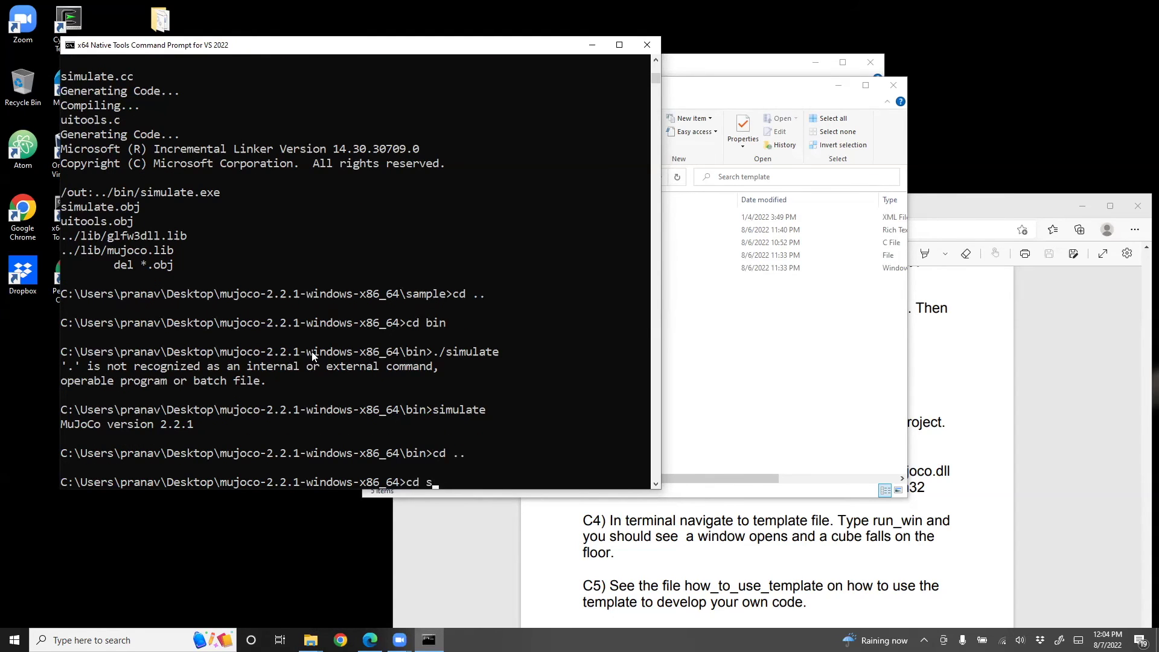
{"action": "type", "text": "my_project"}
{"action": "key", "text": "Return"}
{"action": "type", "text": "cd template"}
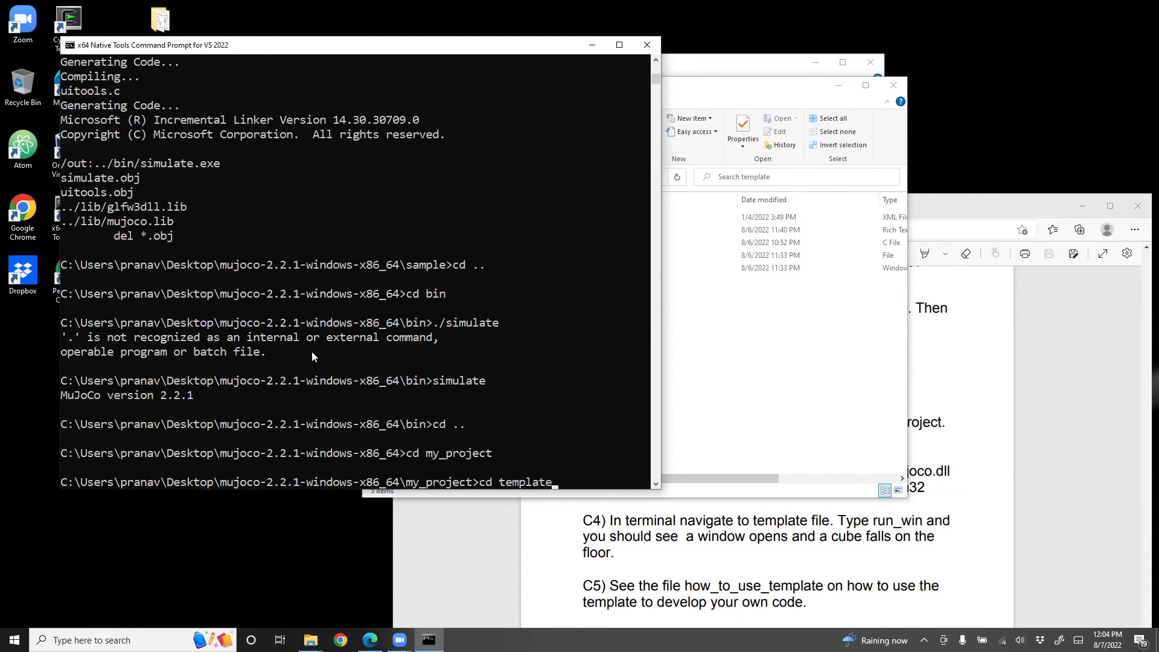
{"action": "key", "text": "Return"}
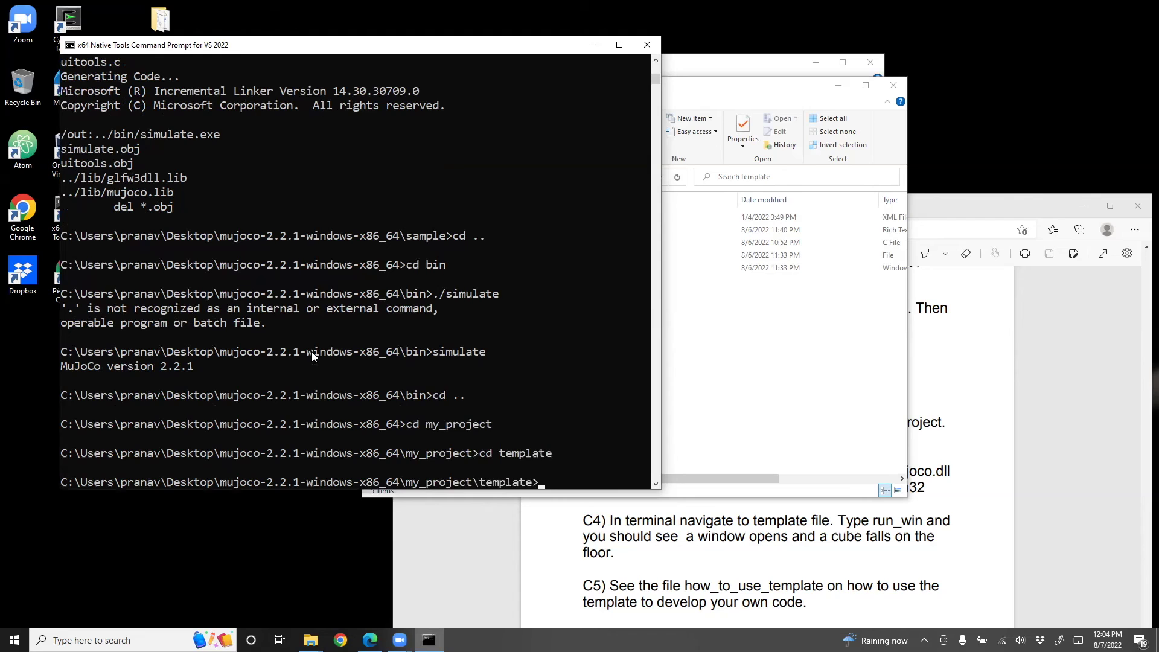
Step: Build the template project with make
{"action": "left_click", "coordinate": [762, 355]}
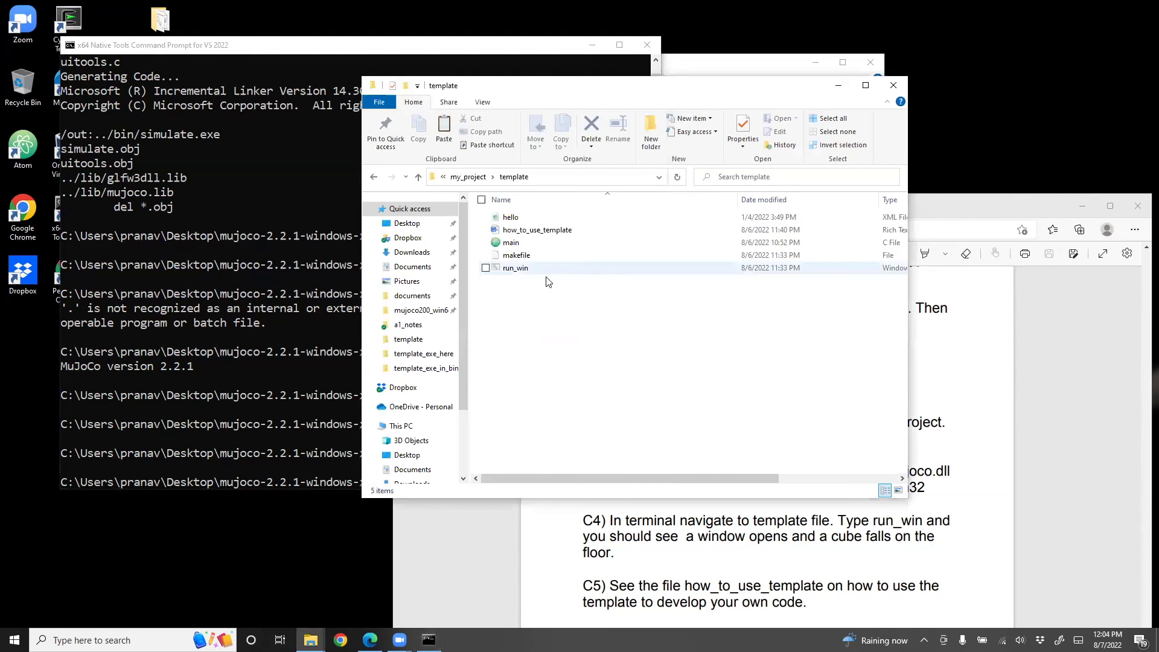
{"action": "left_click", "coordinate": [261, 354]}
{"action": "type", "text": "make"}
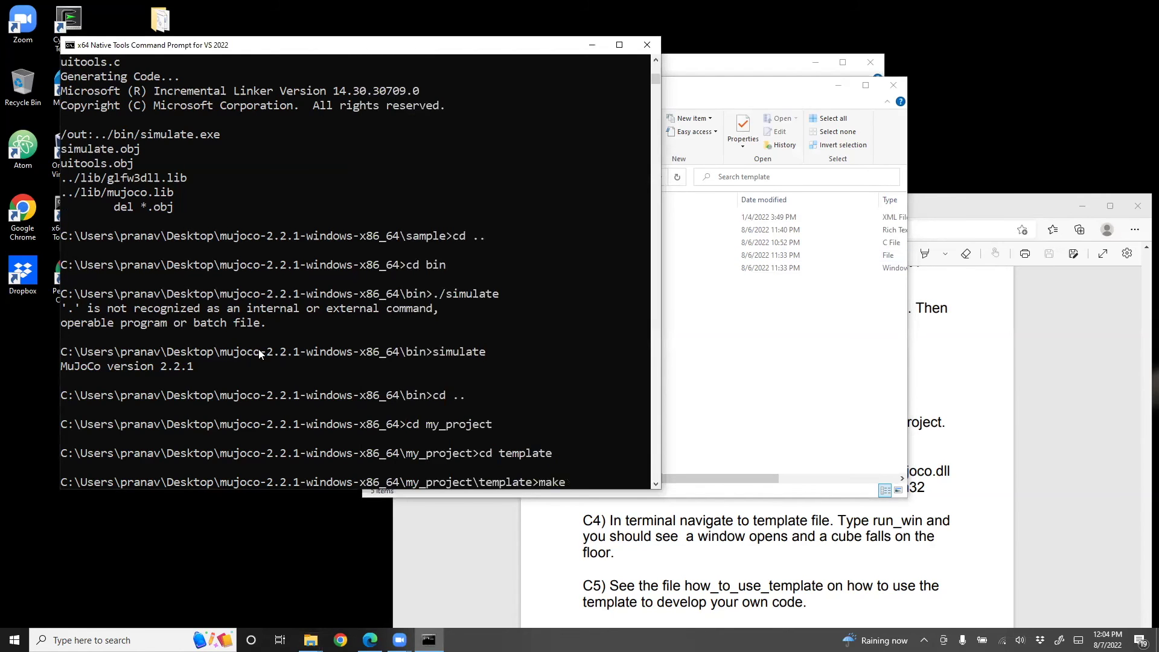
{"action": "key", "text": "Return"}
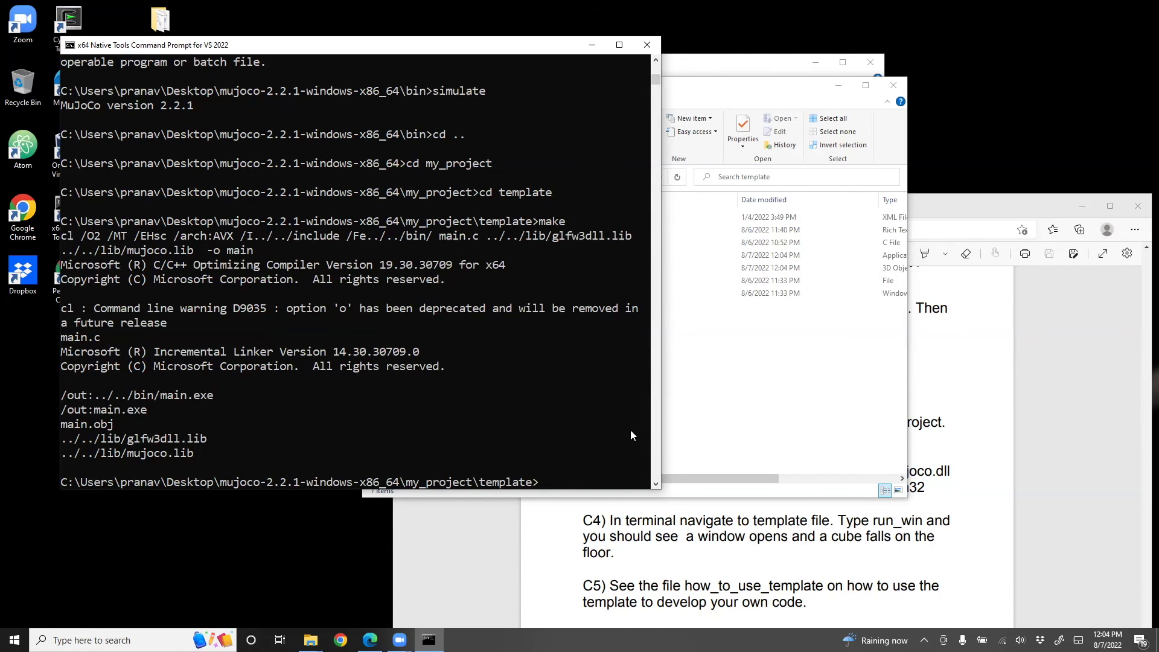
Step: Confirm main was built in the template folder, then launch it with main
{"action": "left_click", "coordinate": [811, 380]}
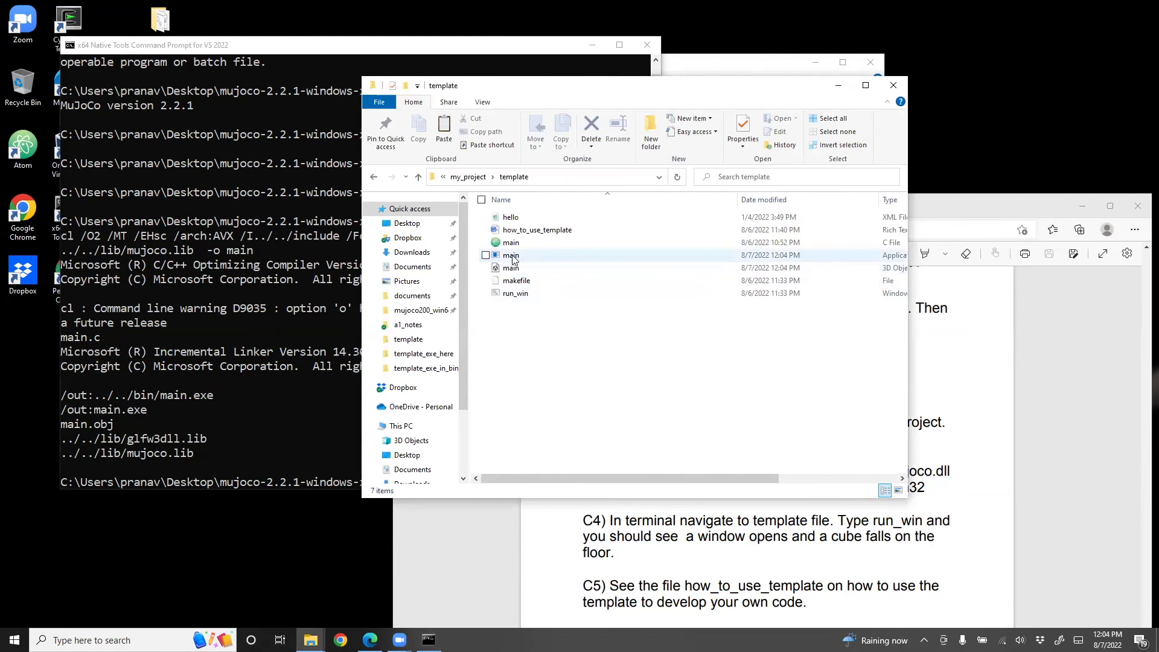
{"action": "left_click", "coordinate": [512, 256]}
{"action": "left_click", "coordinate": [301, 393]}
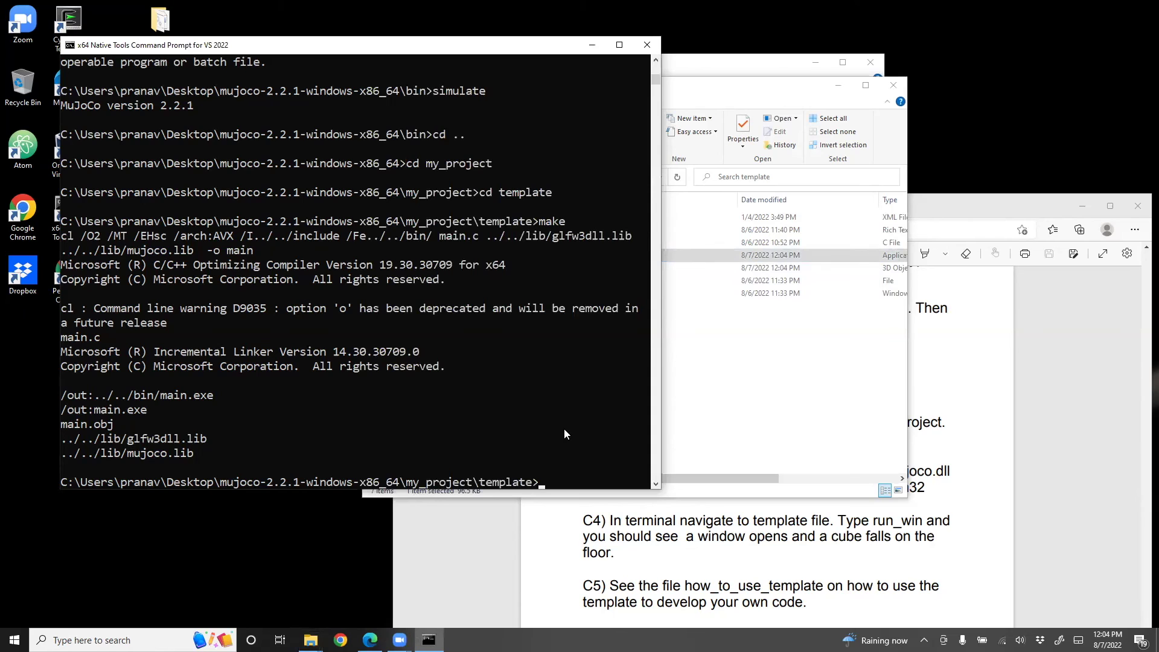
{"action": "type", "text": "main"}
{"action": "key", "text": "Return"}
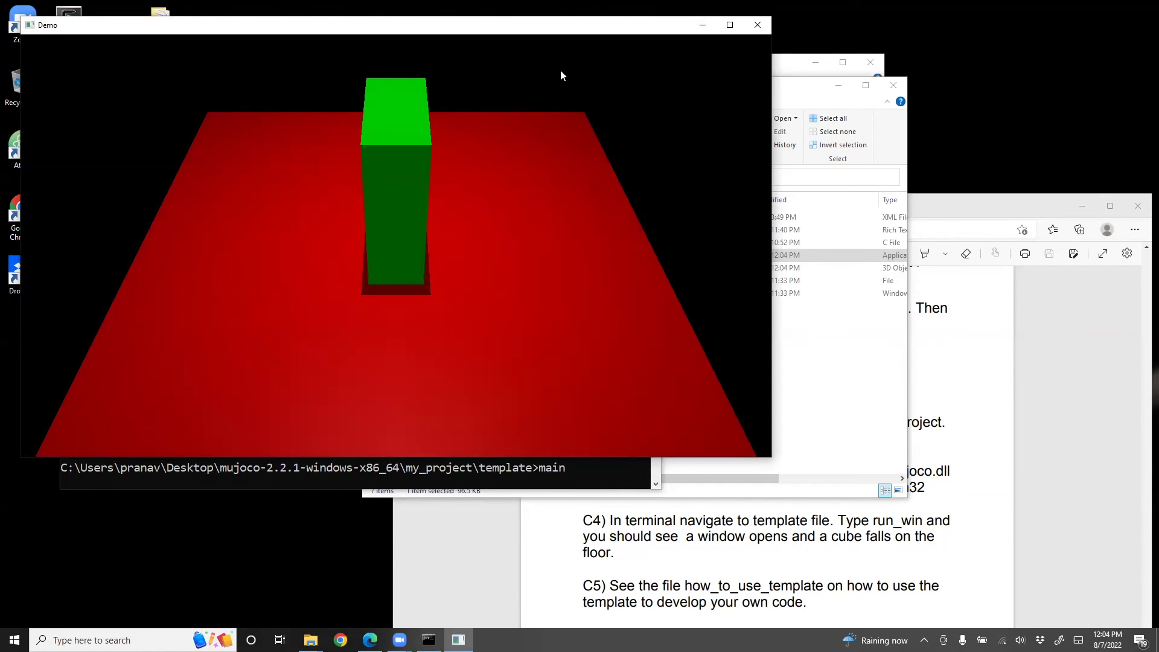
Step: Close the Demo window showing the green box
{"action": "left_click", "coordinate": [757, 25]}
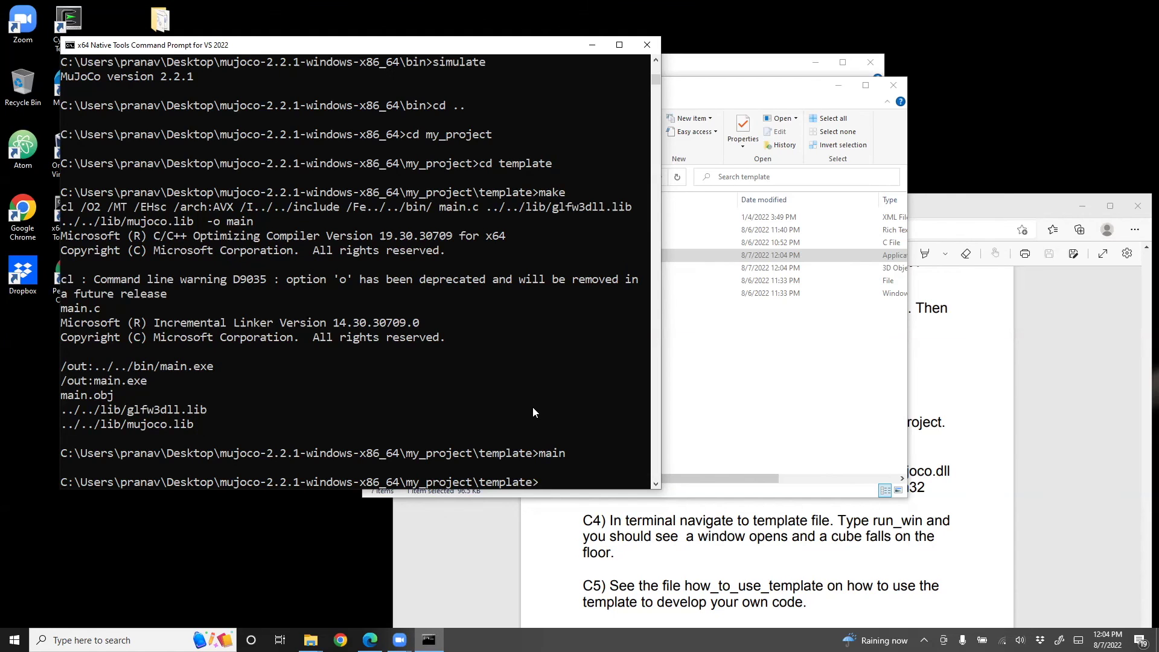
Step: View the run_win script in Notepad, then close it
{"action": "left_click", "coordinate": [727, 411]}
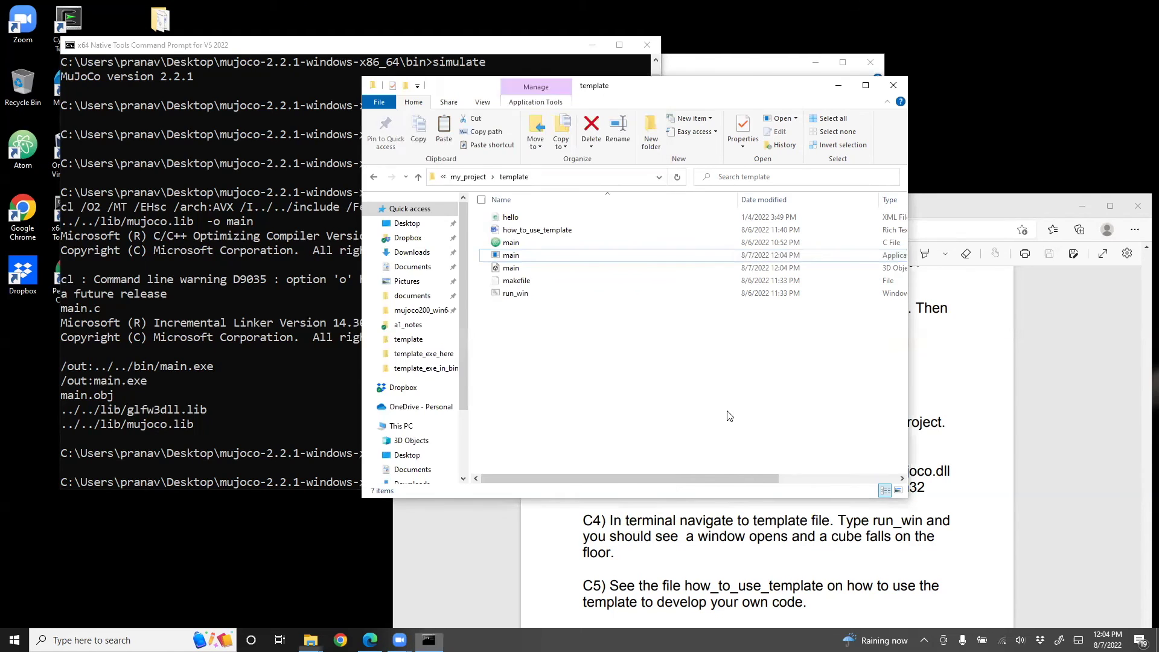
{"action": "right_click", "coordinate": [517, 296]}
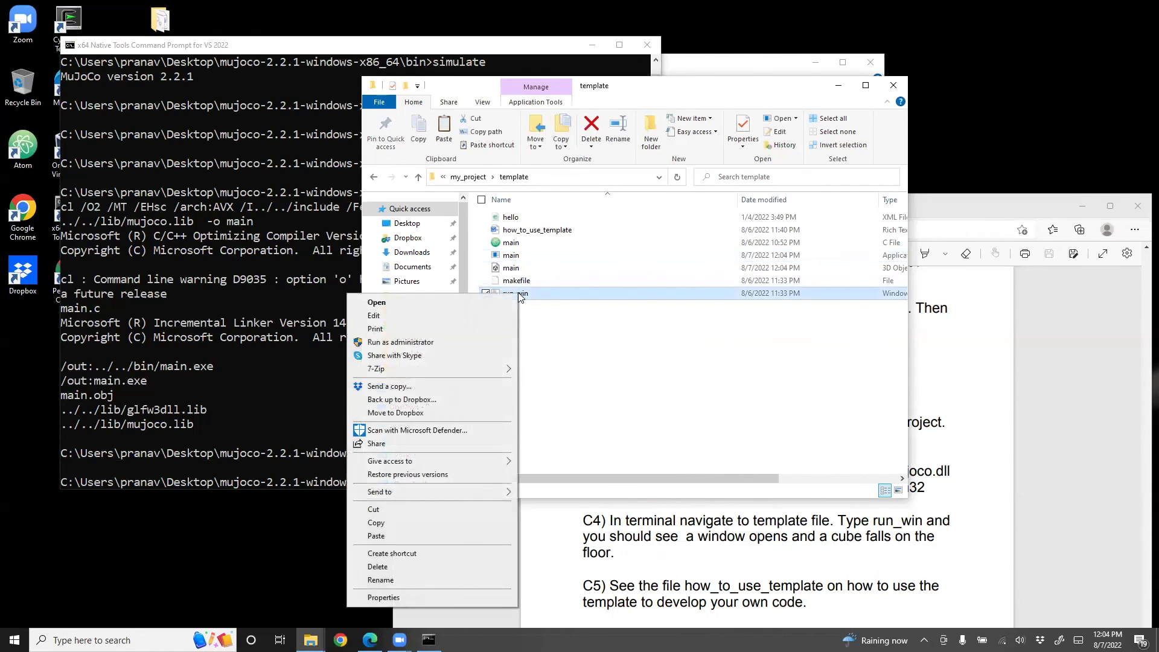
{"action": "left_click", "coordinate": [439, 316]}
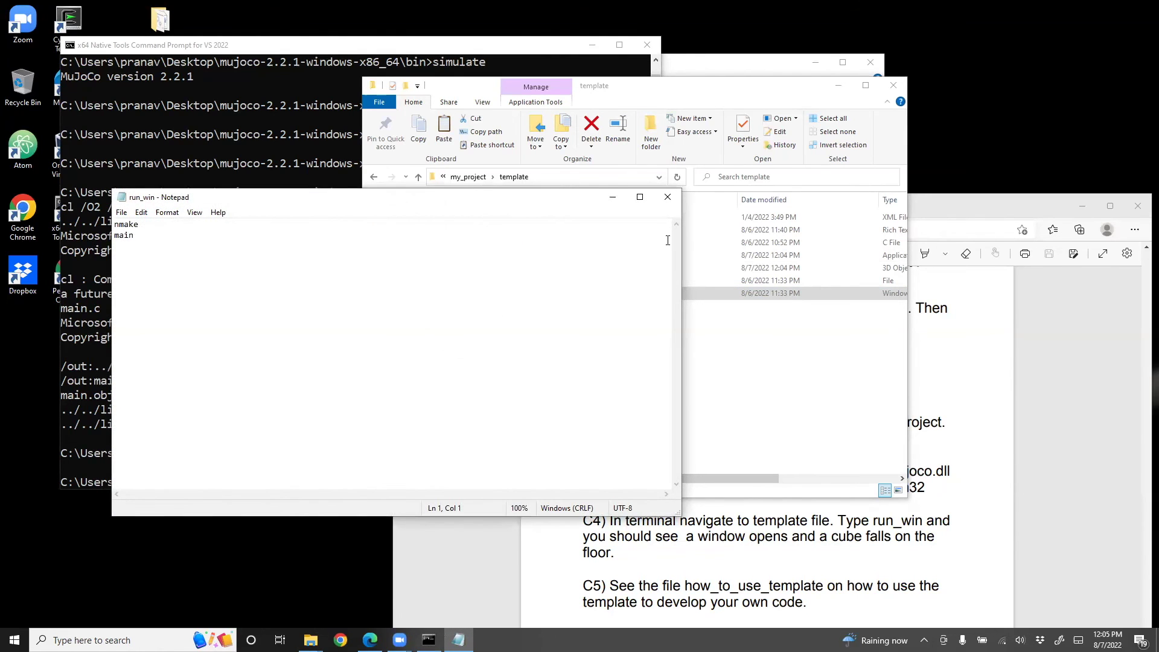
{"action": "left_click", "coordinate": [667, 199]}
{"action": "left_click", "coordinate": [290, 330]}
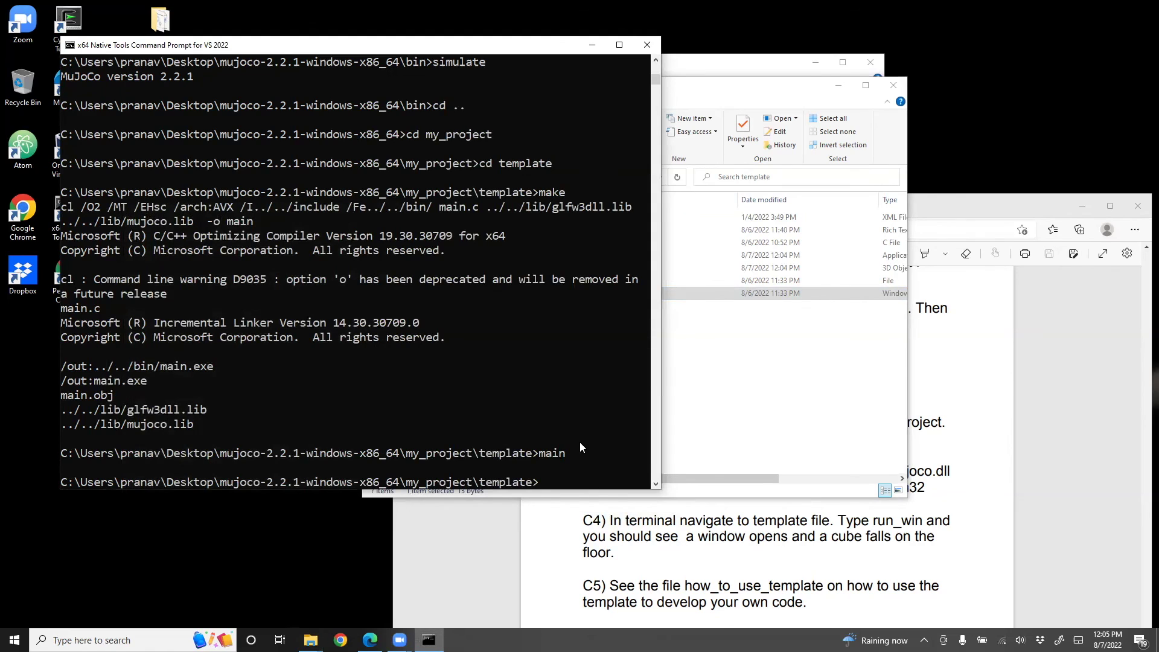
Step: Delete the built main application and main object file from the template folder
{"action": "left_click", "coordinate": [747, 416]}
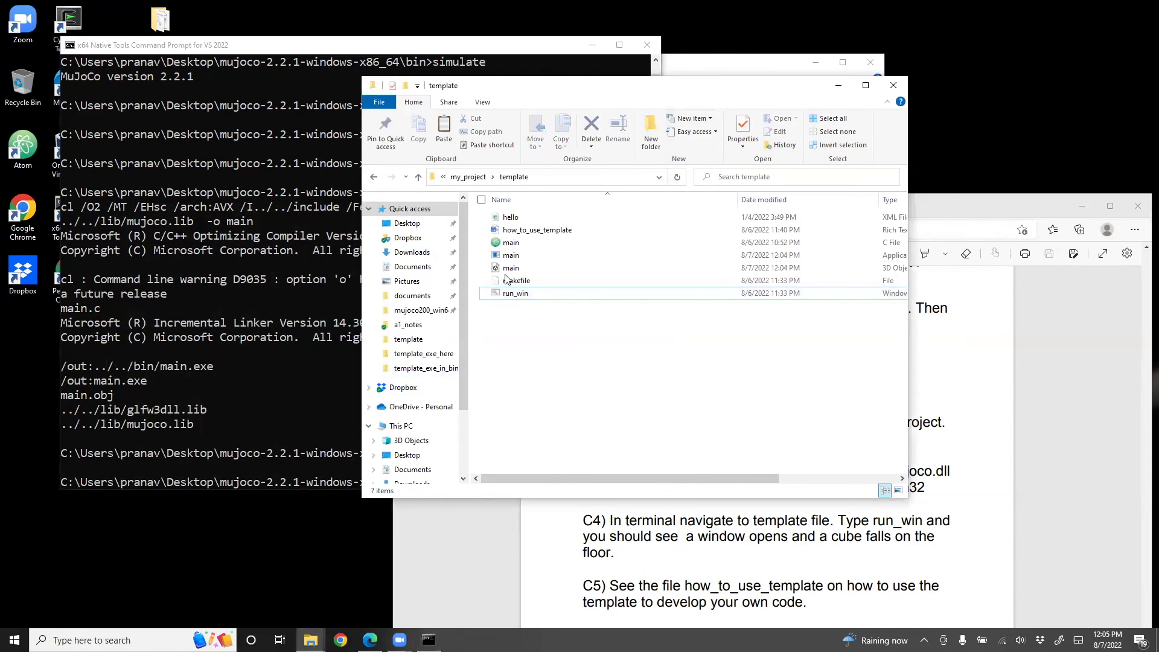
{"action": "left_click", "coordinate": [512, 257]}
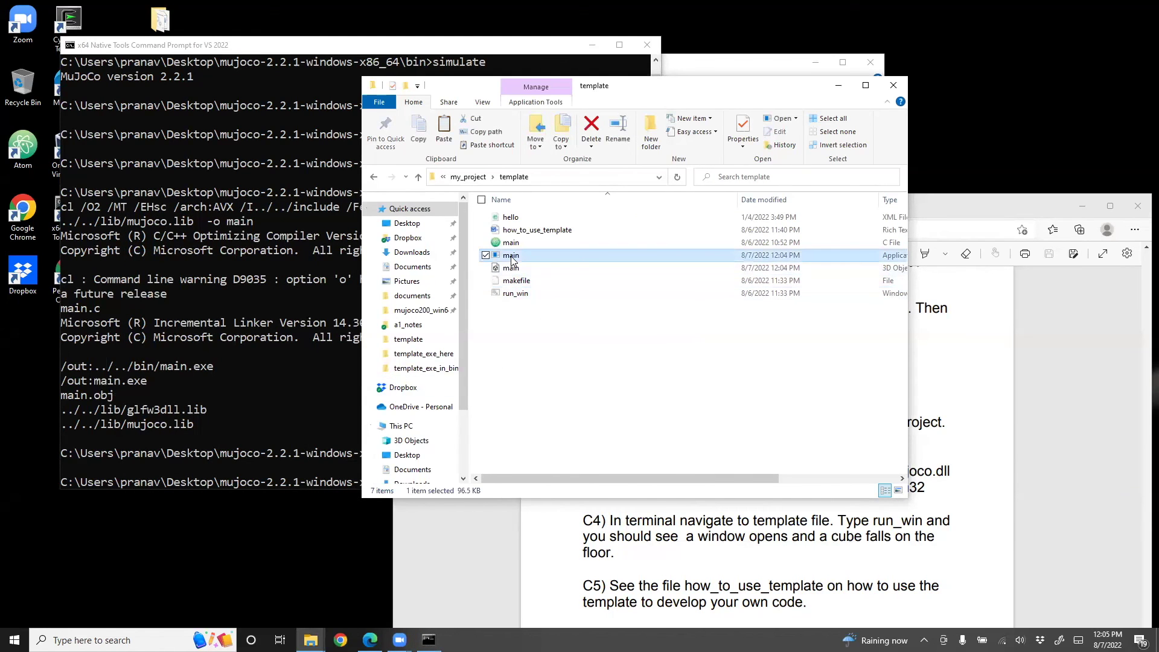
{"action": "left_click", "coordinate": [510, 267], "text": "shift"}
{"action": "key", "text": "Delete"}
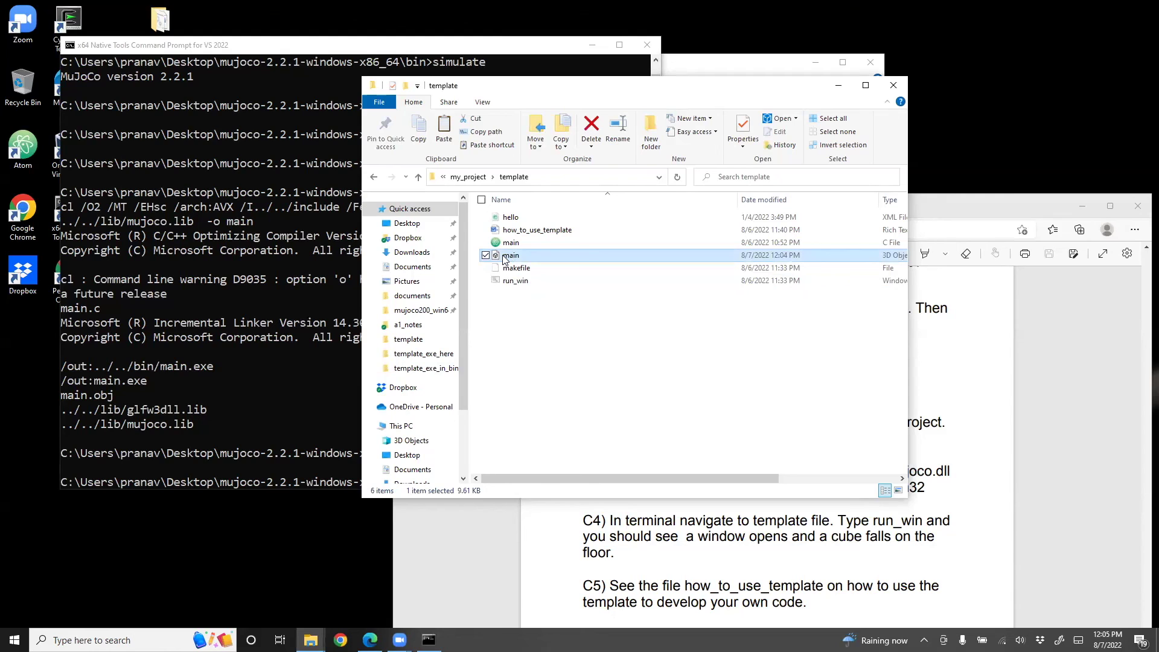
{"action": "left_click_drag", "start_coordinate": [555, 87], "coordinate": [855, 55]}
{"action": "left_click", "coordinate": [497, 169]}
Step: Run run_win in the command prompt to rebuild and launch the demo
{"action": "left_click", "coordinate": [514, 310]}
{"action": "type", "text": "run_win"}
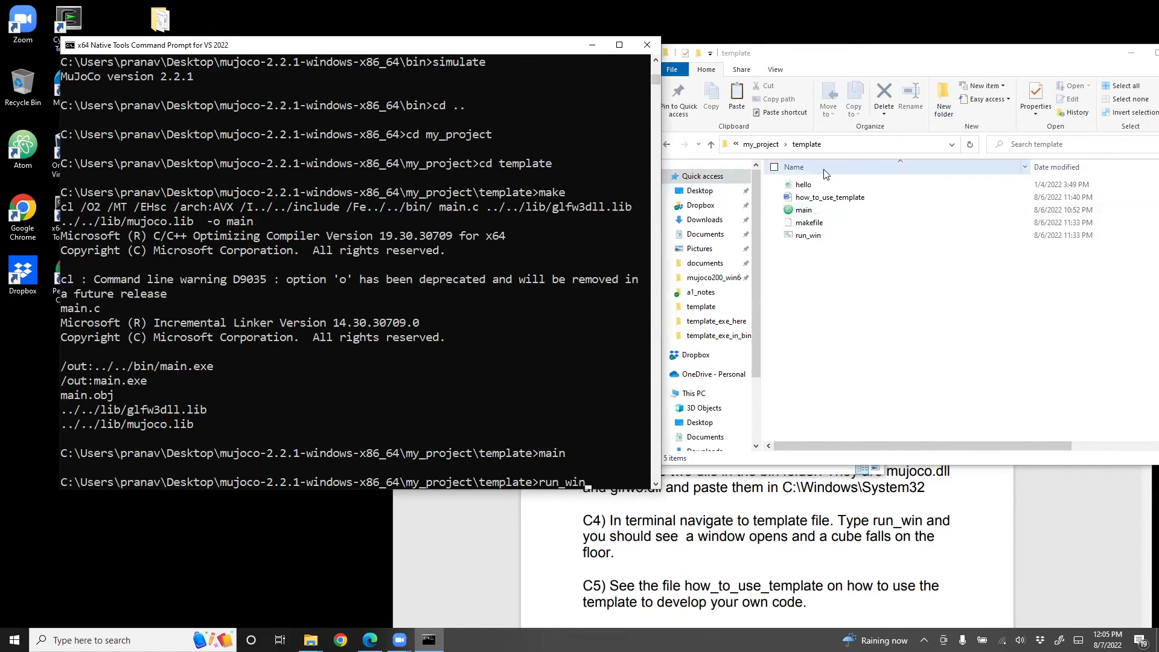
{"action": "left_click", "coordinate": [422, 393]}
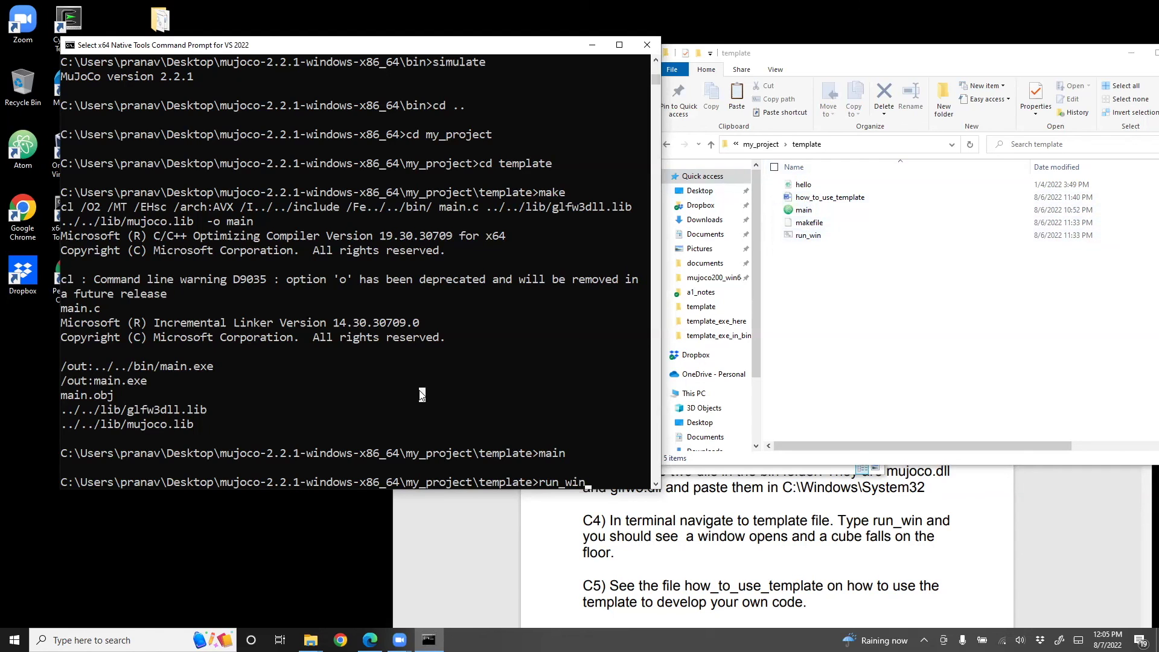
{"action": "left_click", "coordinate": [522, 438]}
{"action": "left_click", "coordinate": [549, 439]}
{"action": "key", "text": "Return"}
{"action": "key", "text": "Return"}
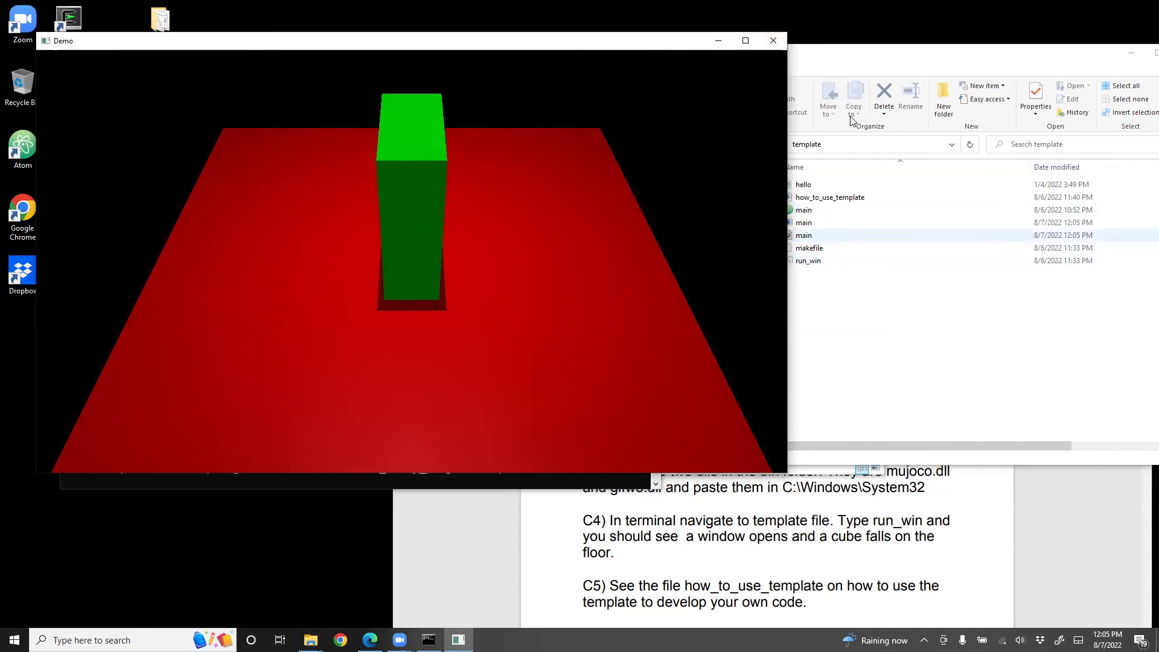
Step: Check the green box on the red floor, then close the Demo window
{"action": "left_click", "coordinate": [845, 284]}
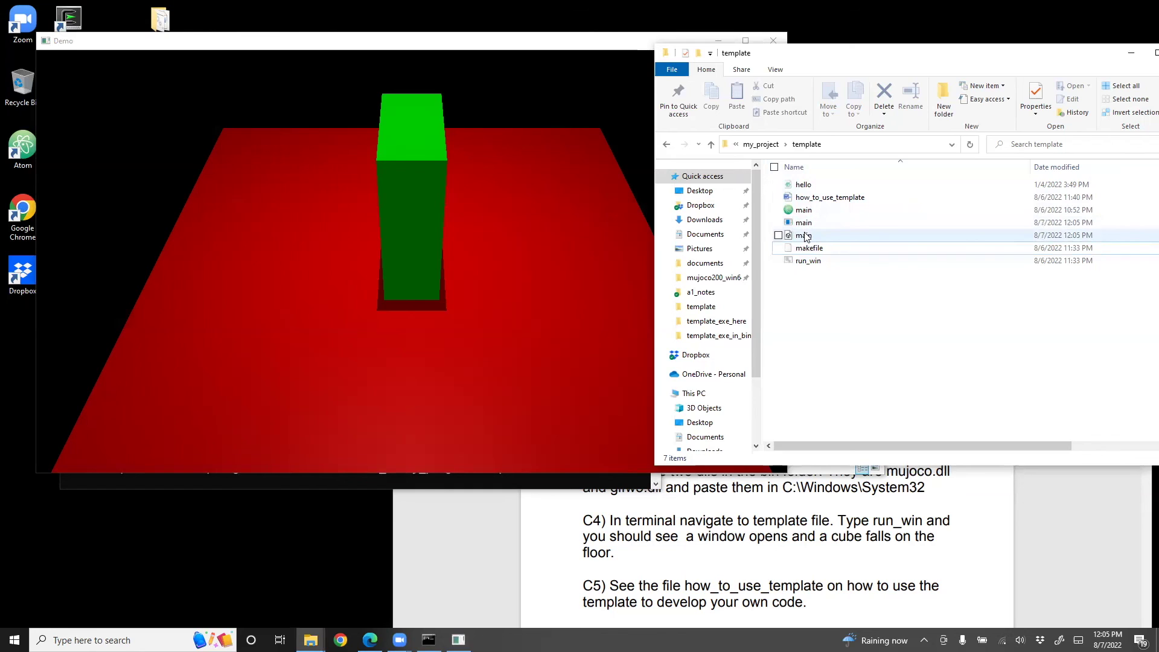
{"action": "left_click", "coordinate": [575, 55]}
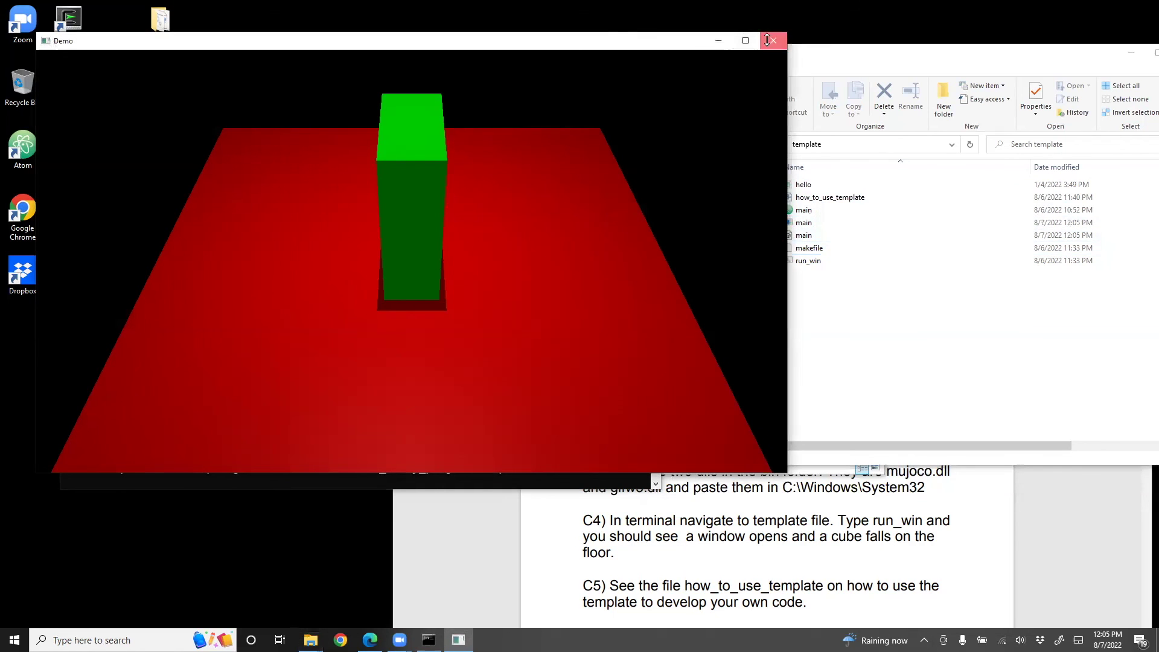
{"action": "left_click", "coordinate": [770, 41]}
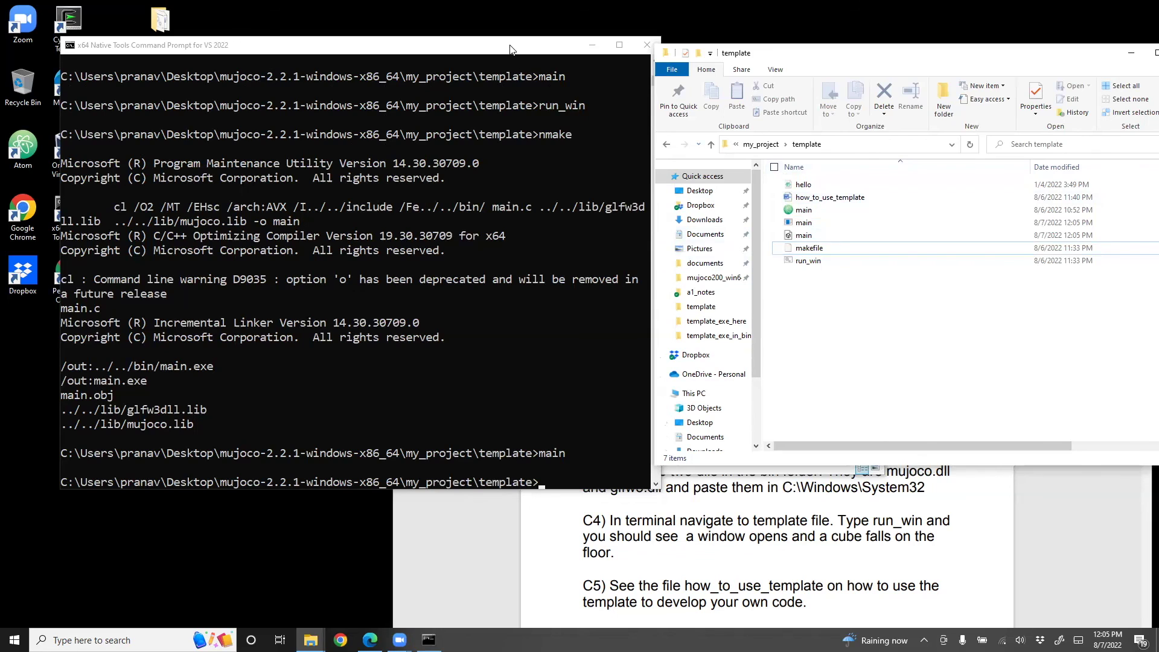
{"action": "left_click_drag", "start_coordinate": [510, 50], "coordinate": [505, 187]}
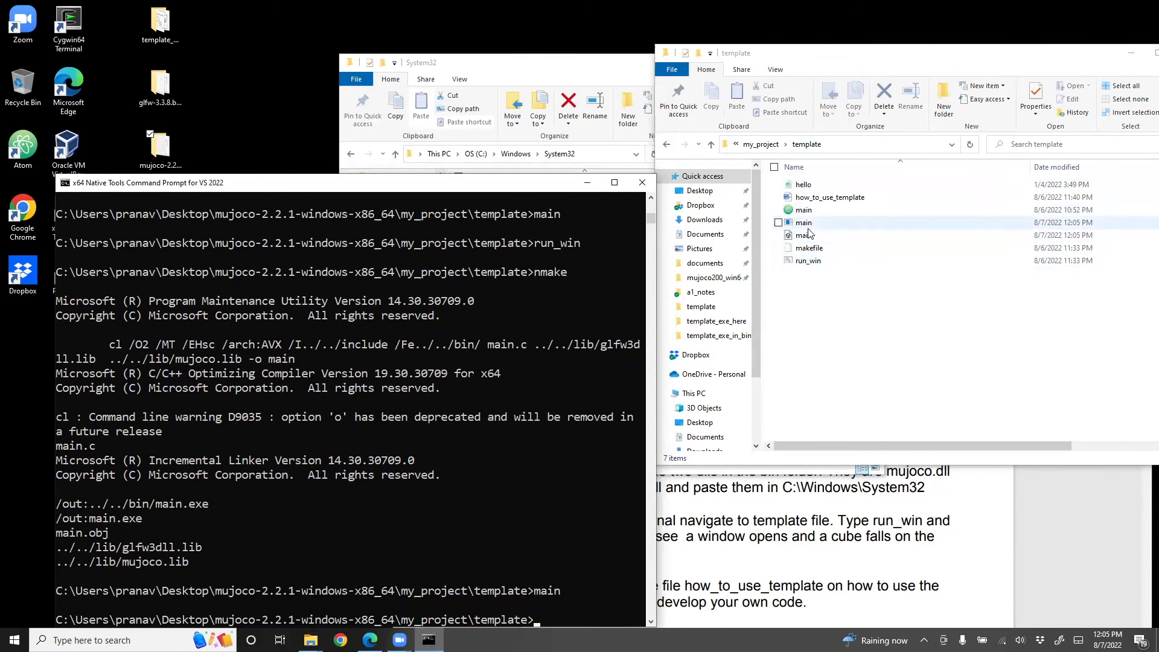